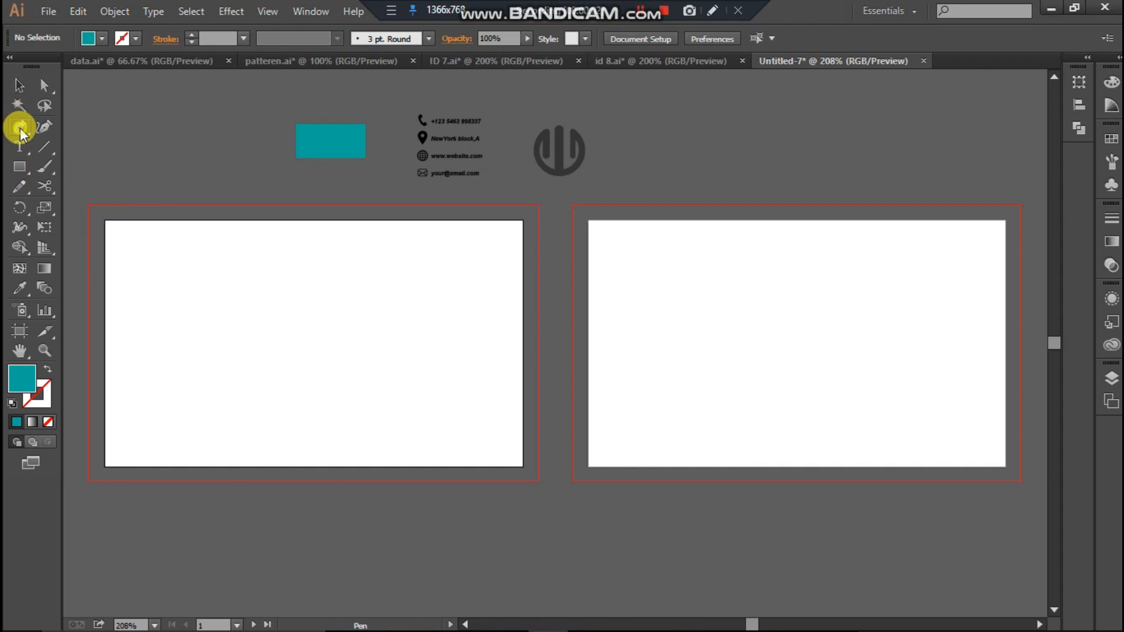
- Draw a triangle with the Pen tool from the front card's two left bleed corners to a point at about X 1.00 in, Y 1.00 in
left_click(89, 205)
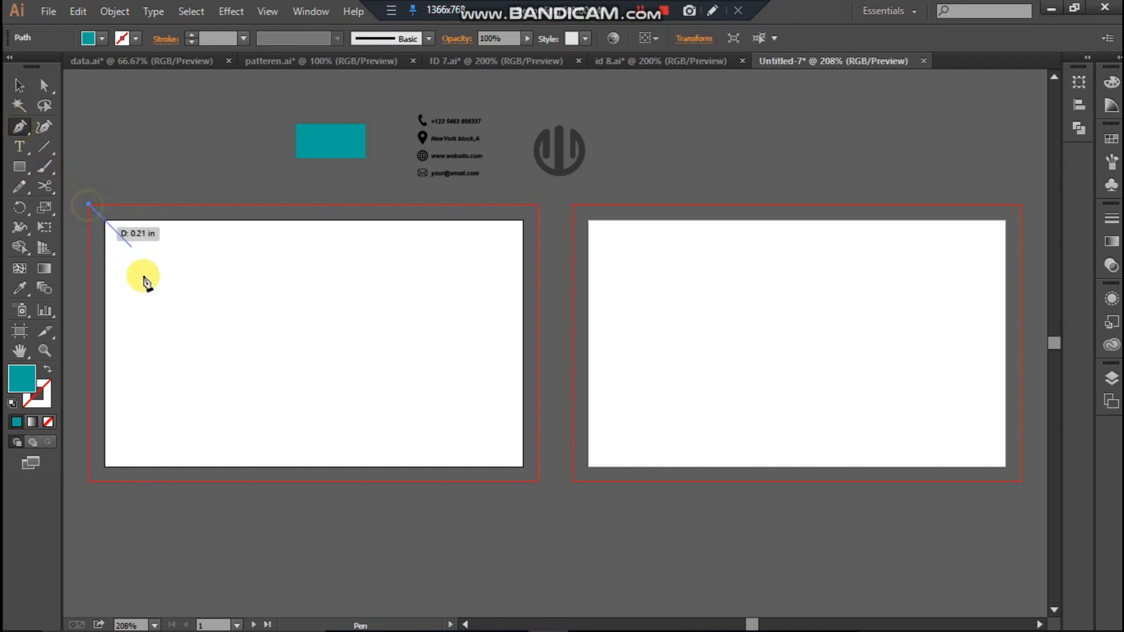
left_click(229, 345)
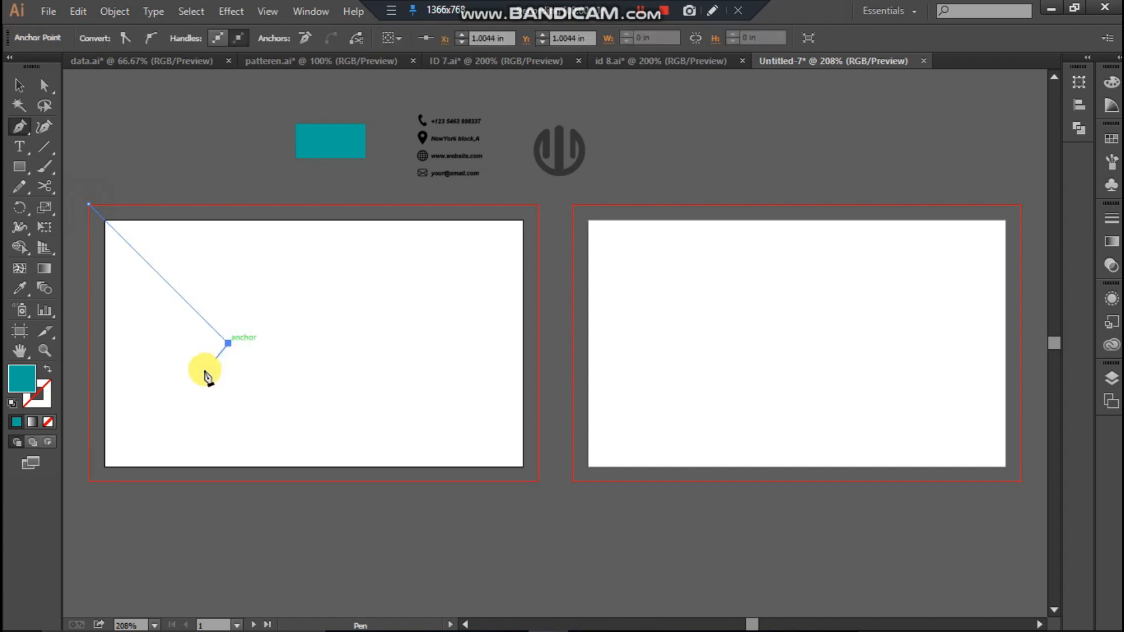
left_click(89, 481)
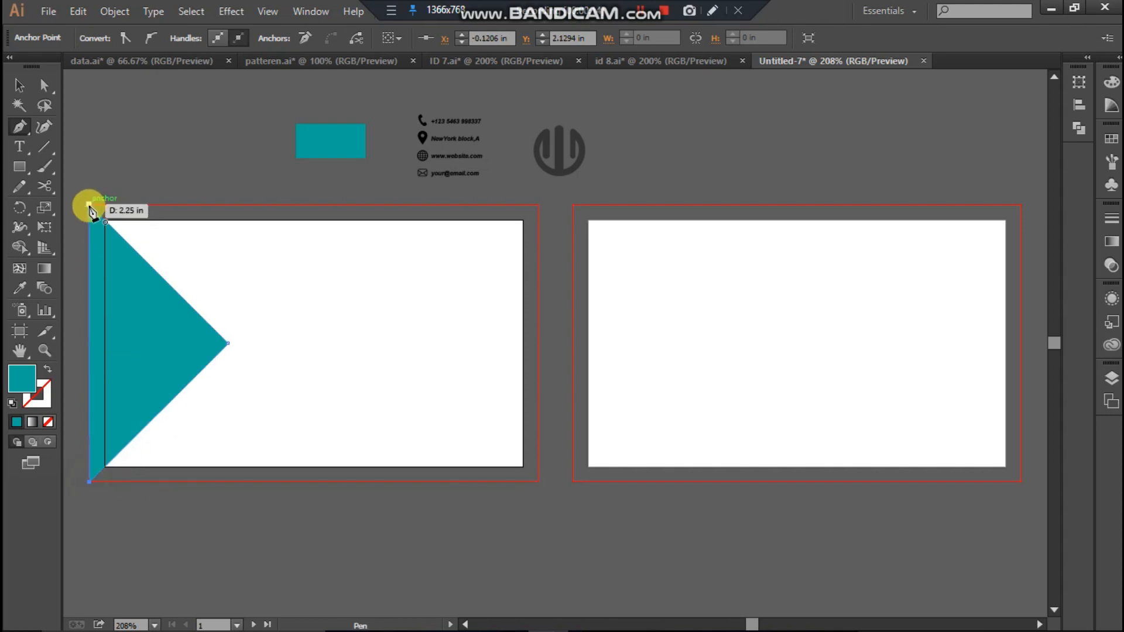
left_click(89, 206)
- Fill the triangle on the front card with a light gray swatch
left_click(19, 85)
left_click(110, 309)
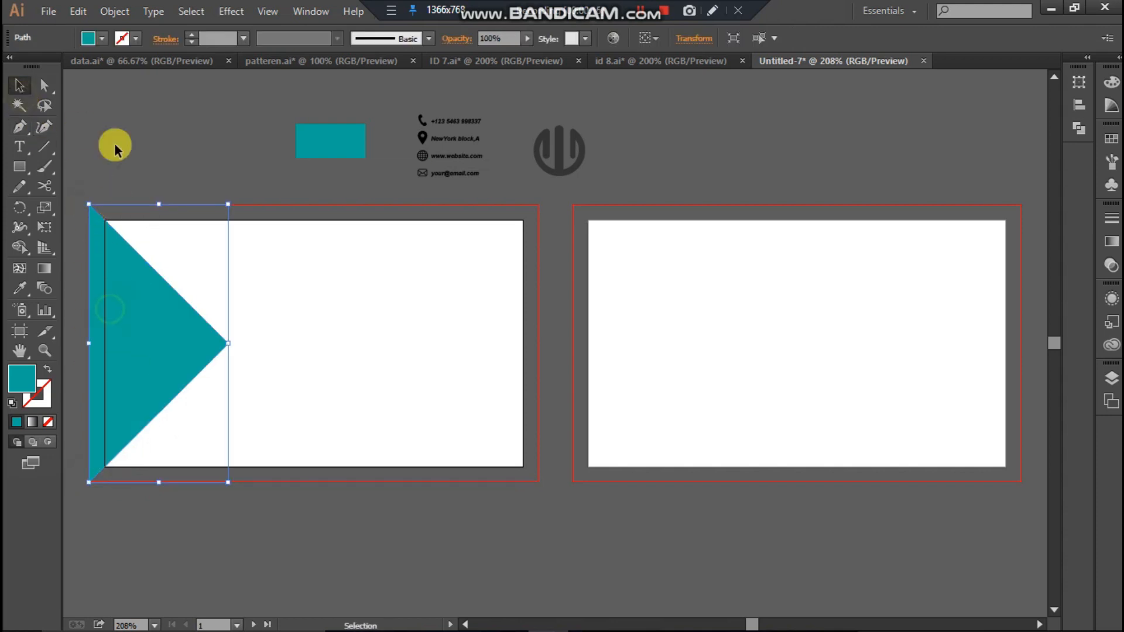
left_click(101, 38)
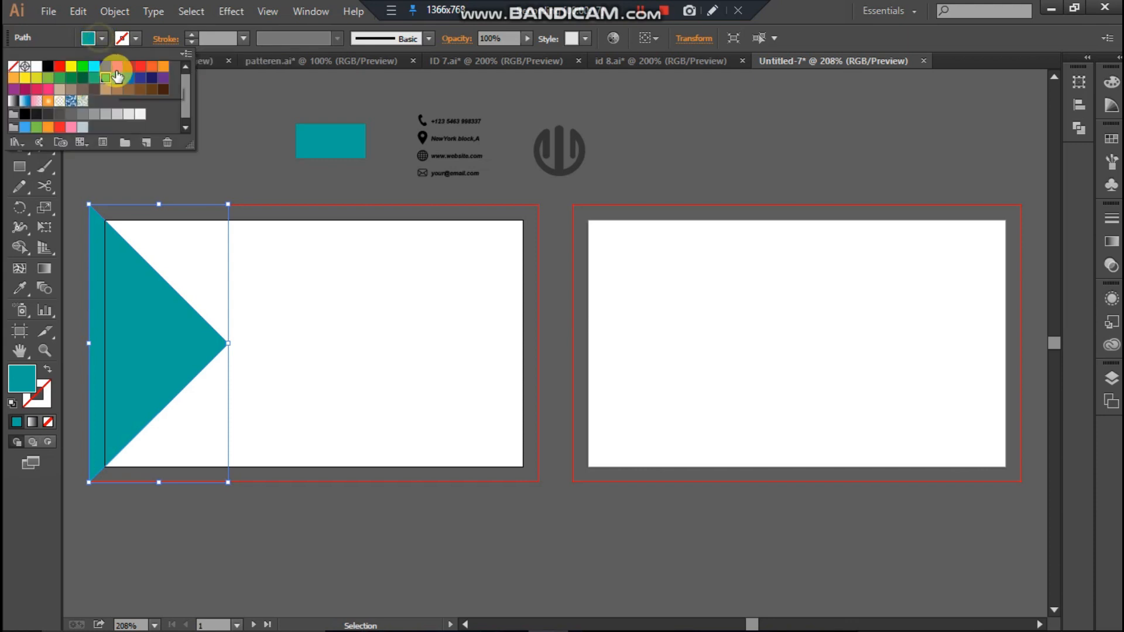
left_click(124, 121)
left_click(185, 172)
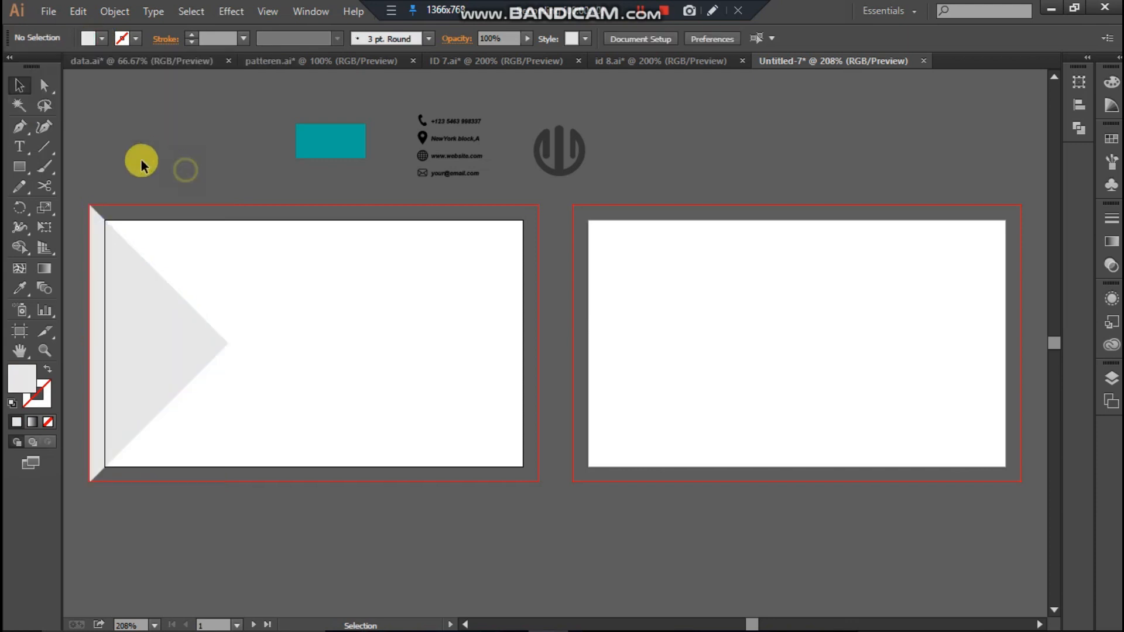
- Draw a 3.64 by 2.25 in rectangle over the front card's full bleed area and send it to the back
left_click_drag(91, 205, 535, 481)
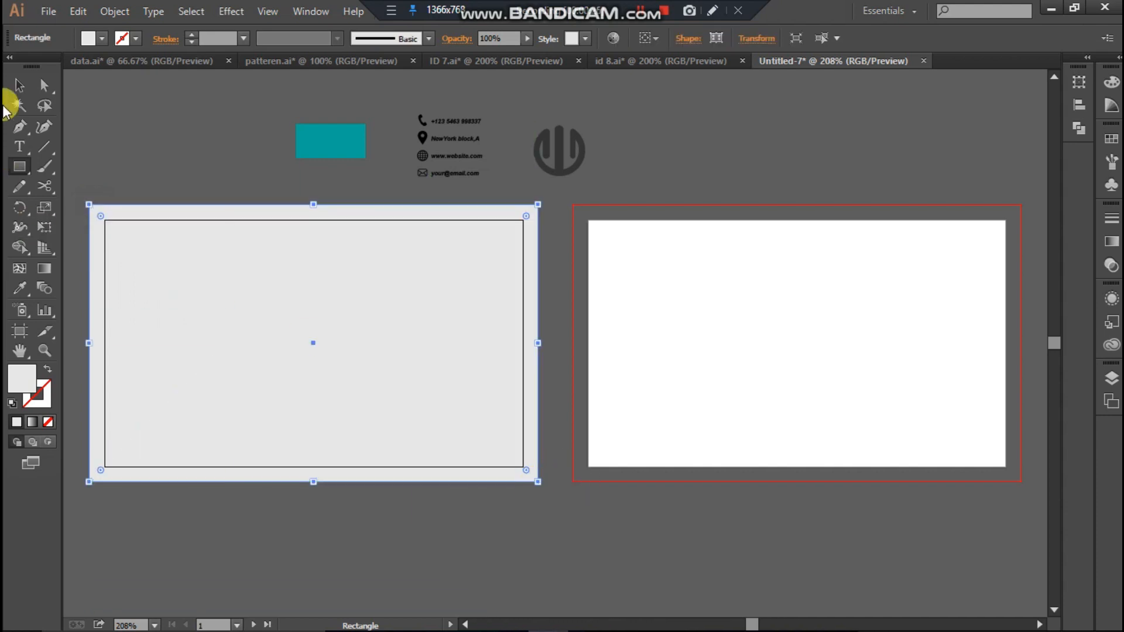
left_click(20, 85)
right_click(206, 261)
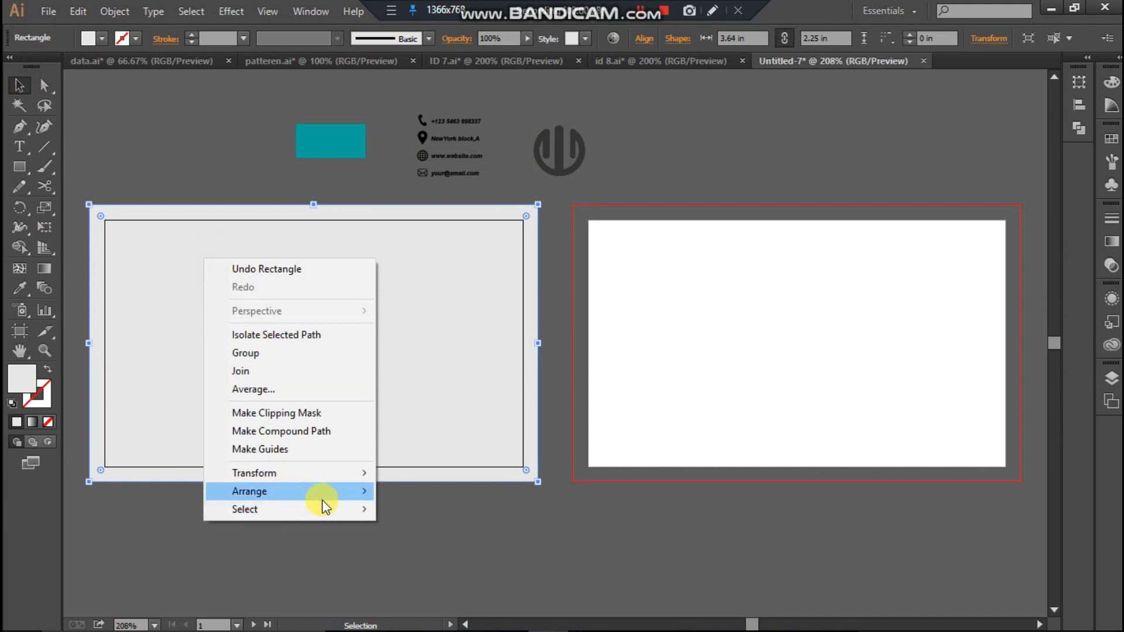
mouse_move(320, 495)
left_click(397, 549)
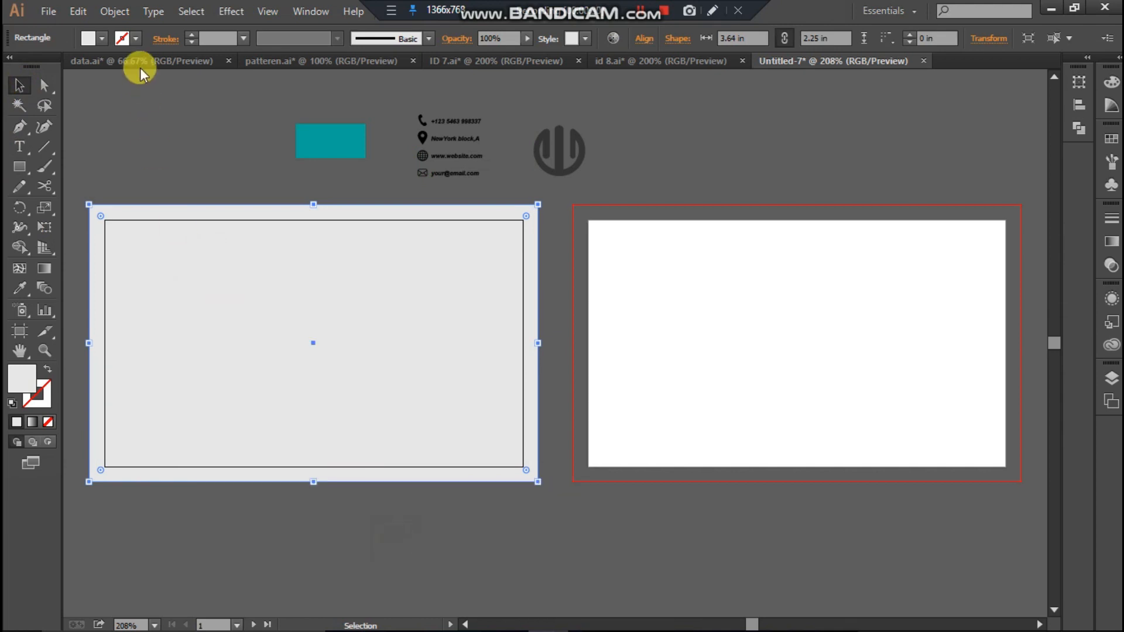
- Fill the front card's background rectangle with the gray swatch R=204 G=204 B=204
left_click(102, 39)
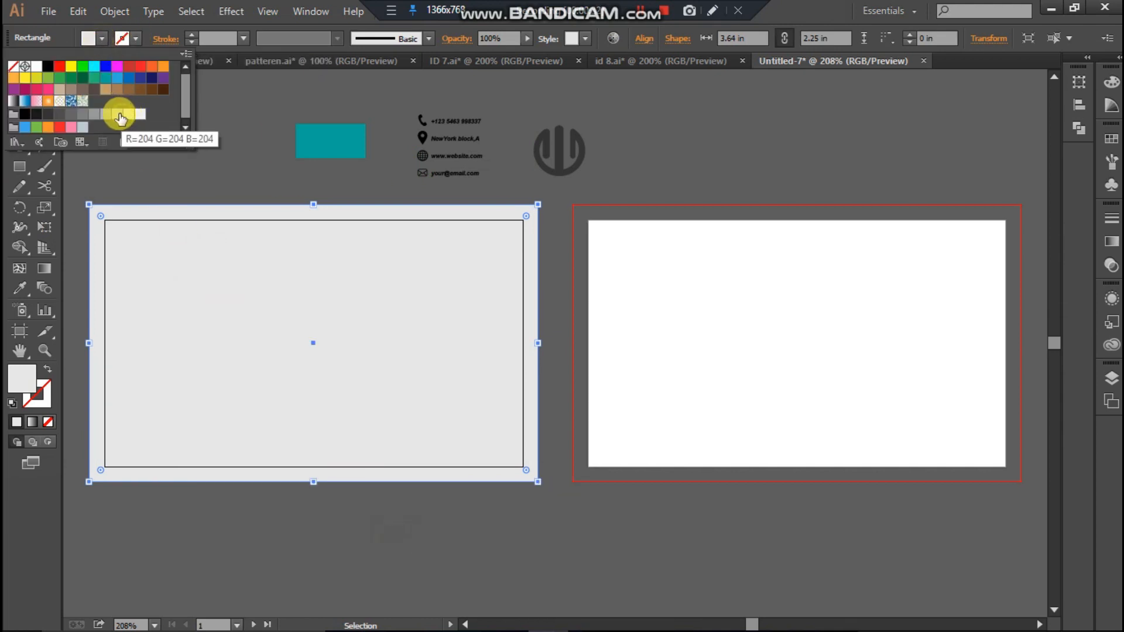
left_click(117, 114)
left_click(232, 187)
left_click(233, 186)
- Draw a closed Pen shape about 3.12 in wide from the front card's right bleed edge, with its left side notched inward parallel to the triangle
left_click(20, 131)
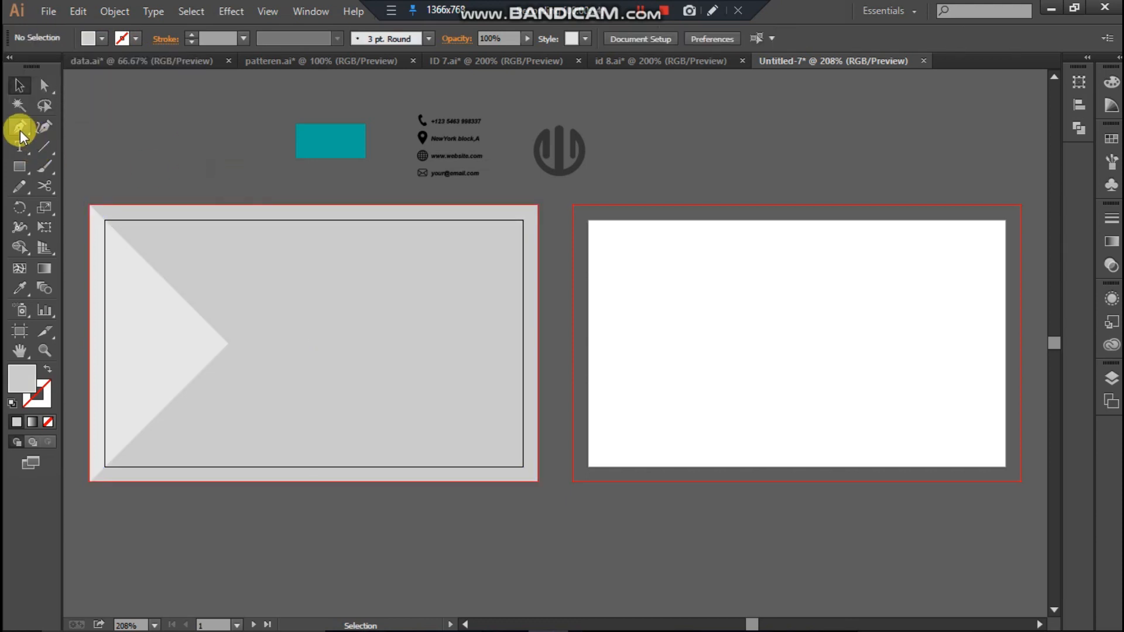
left_click(538, 241)
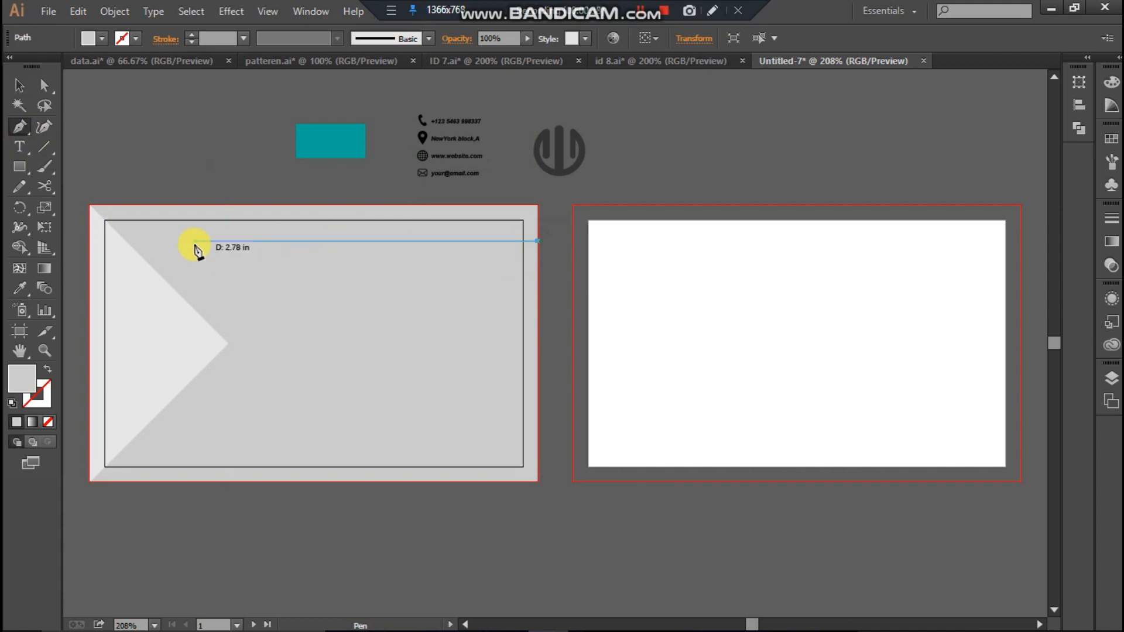
left_click(152, 240)
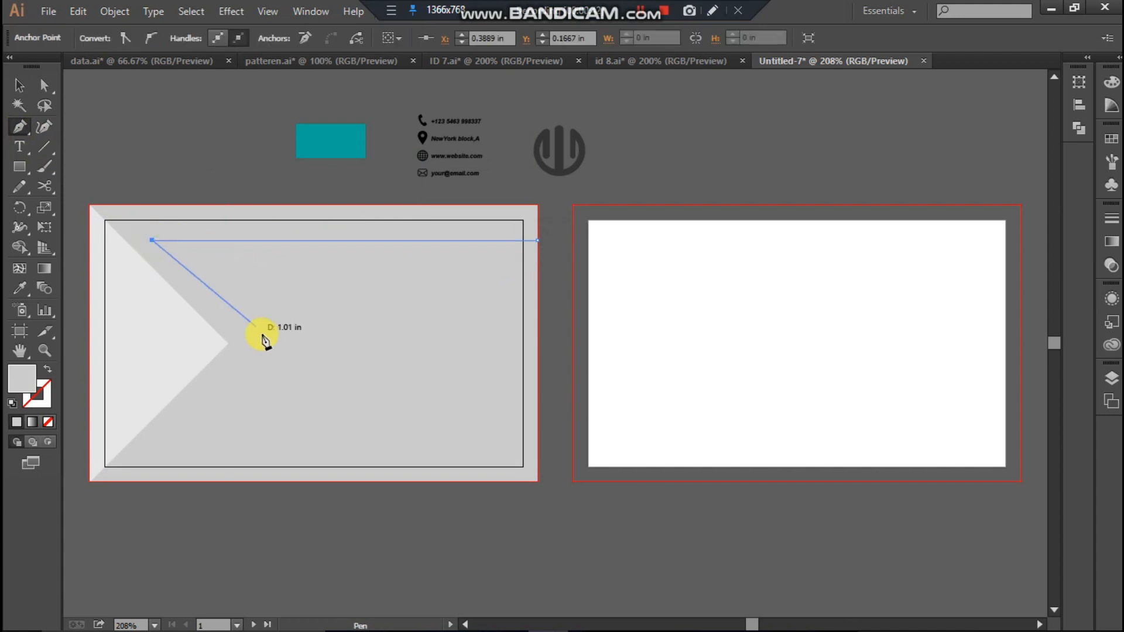
left_click(253, 341)
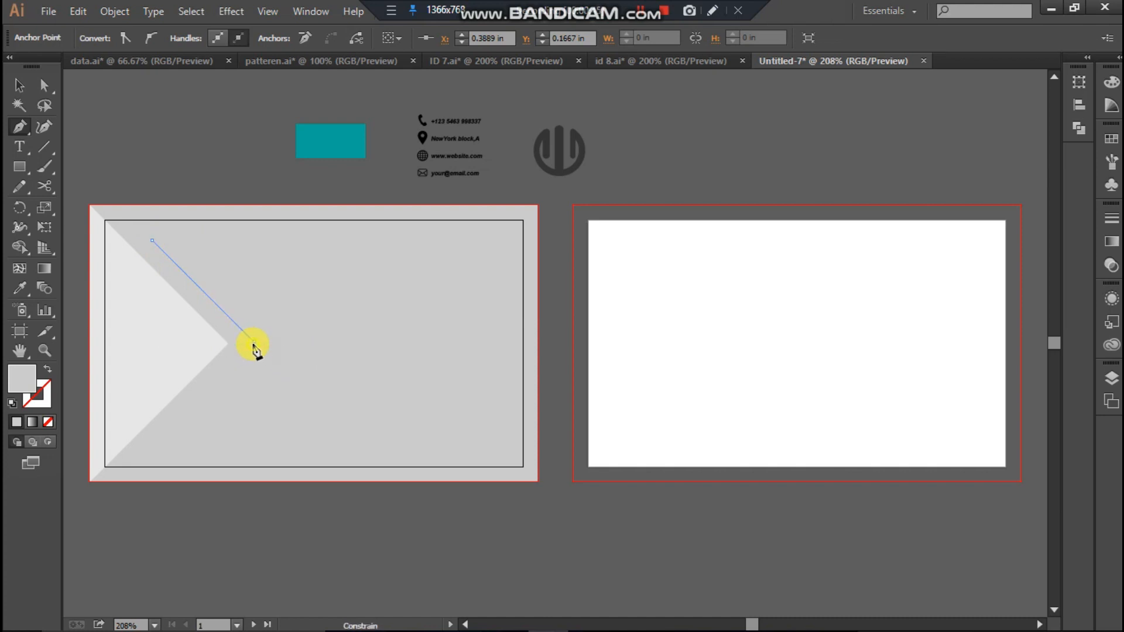
left_click(153, 446)
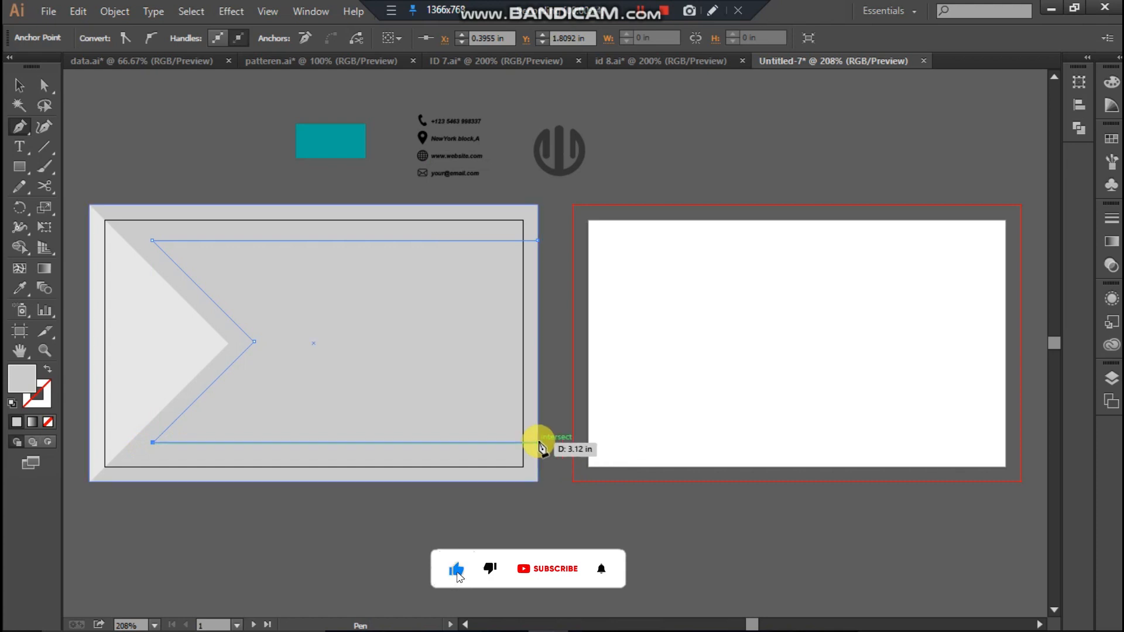
left_click(538, 444)
left_click(538, 241)
- Fill the notched shape with the teal sampled from the color swatch rectangle above the card
left_click(16, 87)
left_click(284, 321)
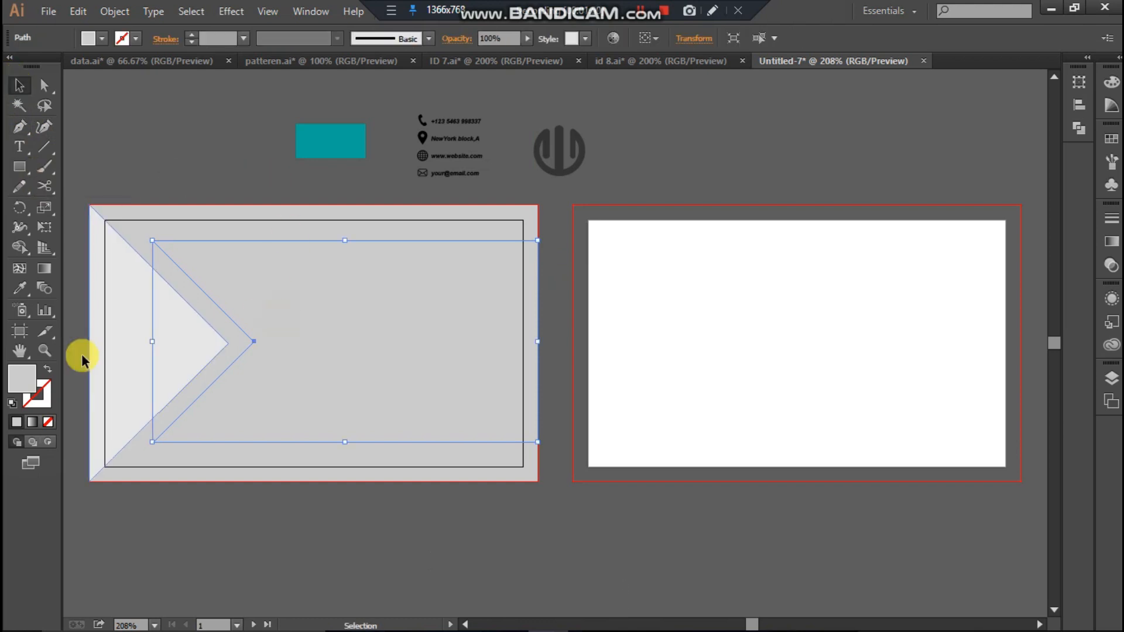
left_click(19, 288)
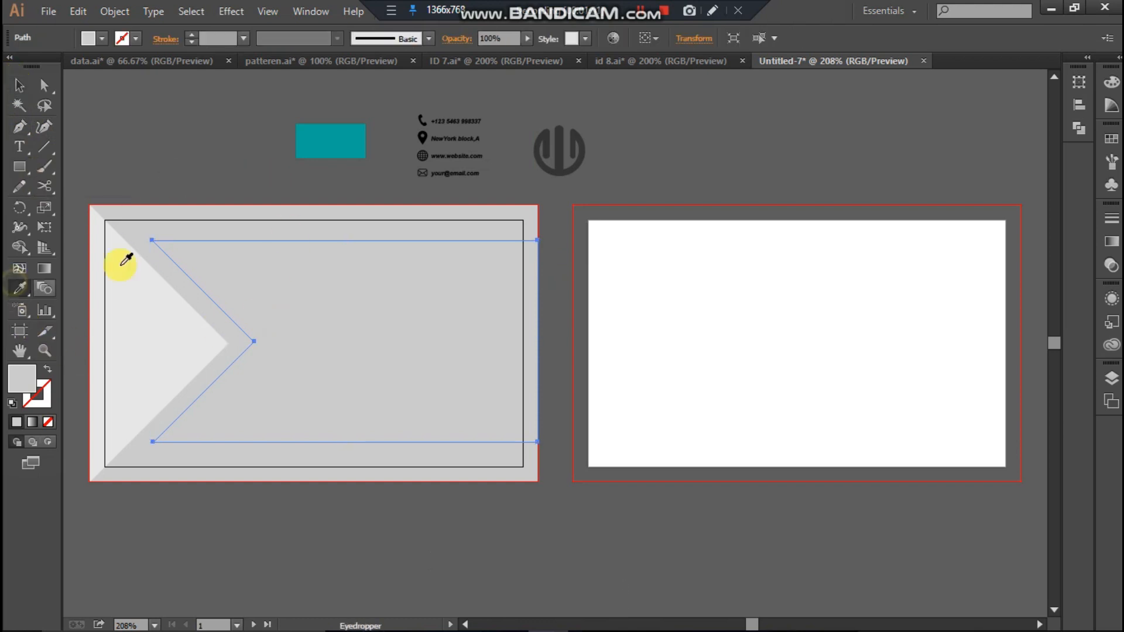
left_click(341, 144)
left_click(17, 89)
- Delete the light gray triangle from the front card
left_click(154, 147)
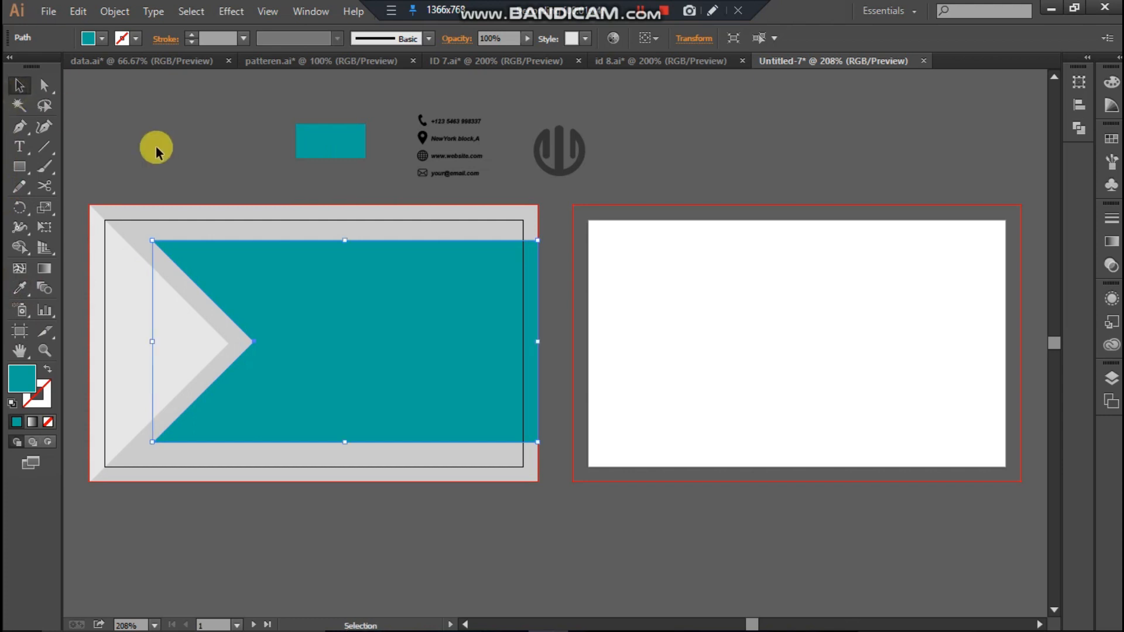
left_click_drag(118, 287, 124, 301)
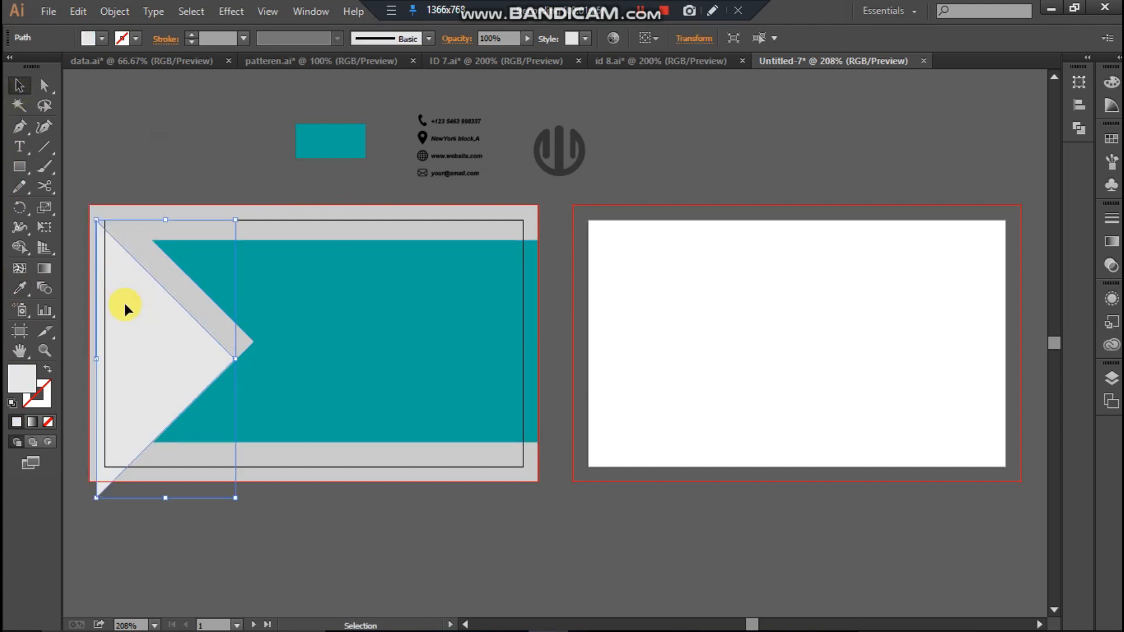
key("Delete")
left_click(272, 289)
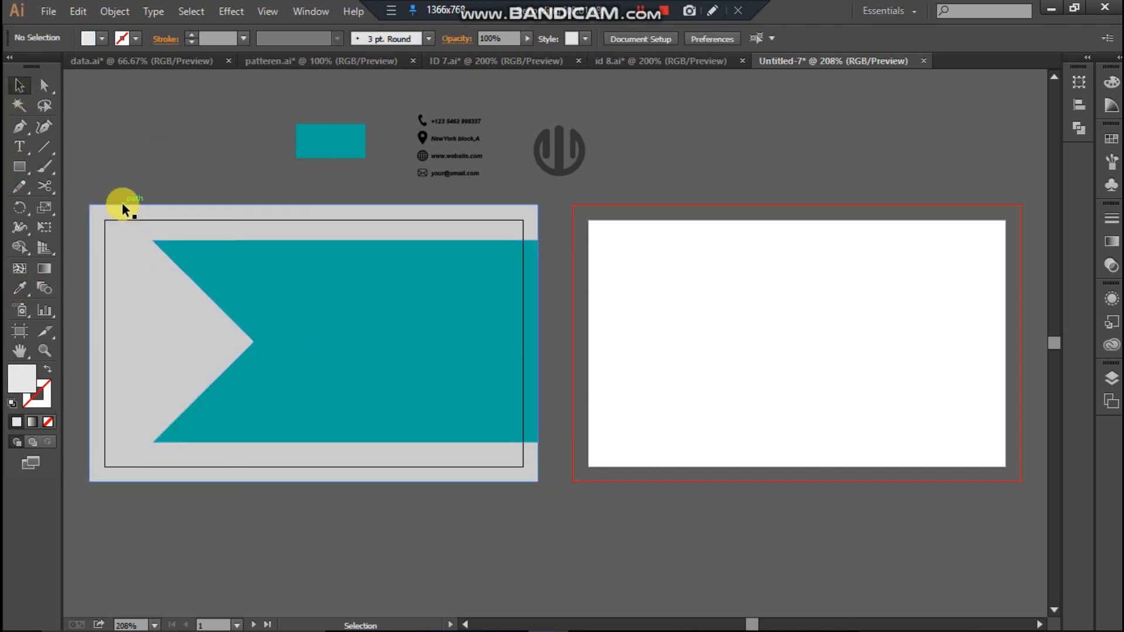
- Slightly round the teal shape's two left tips using its live corners
left_click_drag(122, 191, 227, 277)
left_click(44, 85)
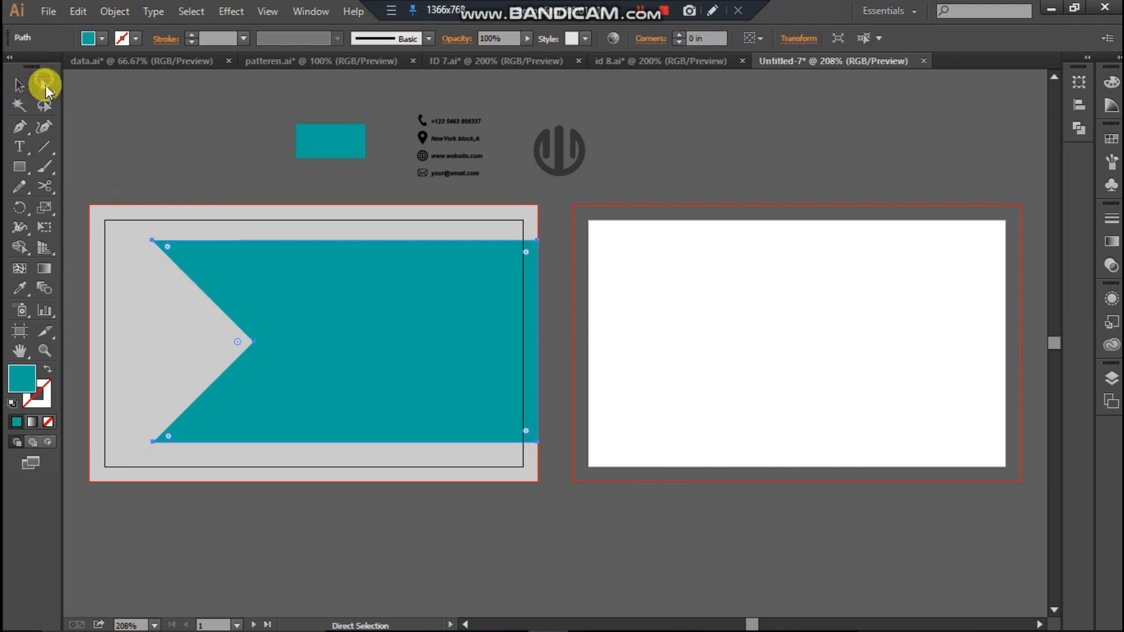
left_click(151, 240)
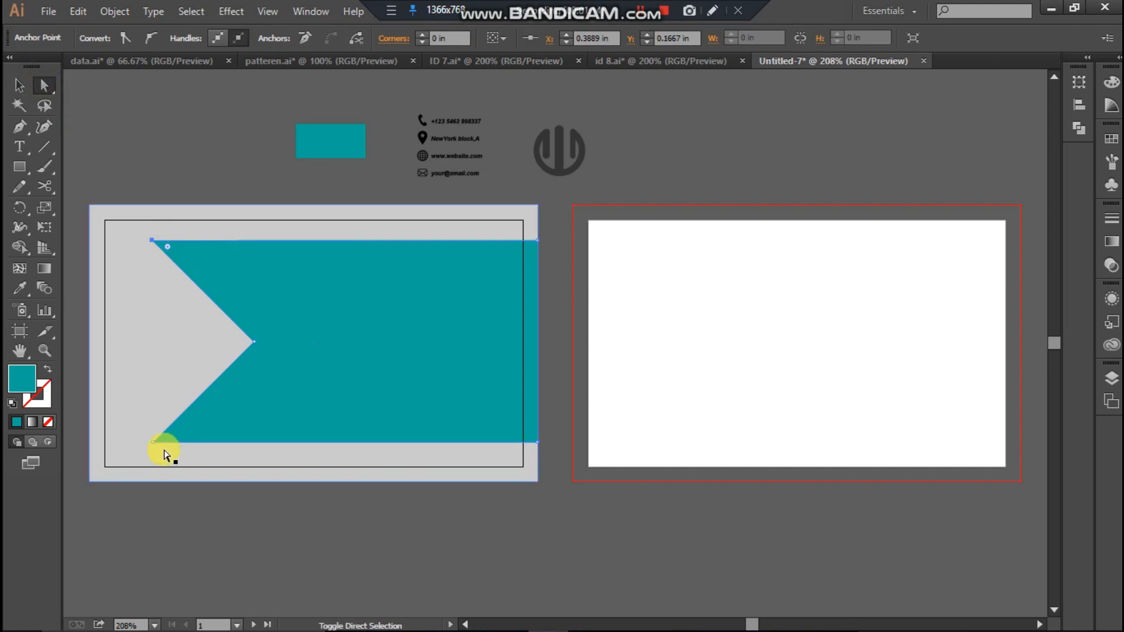
left_click(152, 442, "shift")
mouse_move(167, 252)
left_mouse_down()
mouse_move(177, 258)
mouse_move(168, 251)
left_mouse_up()
- Apply Pathfinder Divide to the teal shape and gray background together, and ungroup the resulting pieces
left_click(19, 85)
left_click(81, 129)
left_click_drag(132, 195, 253, 340)
left_click(114, 11)
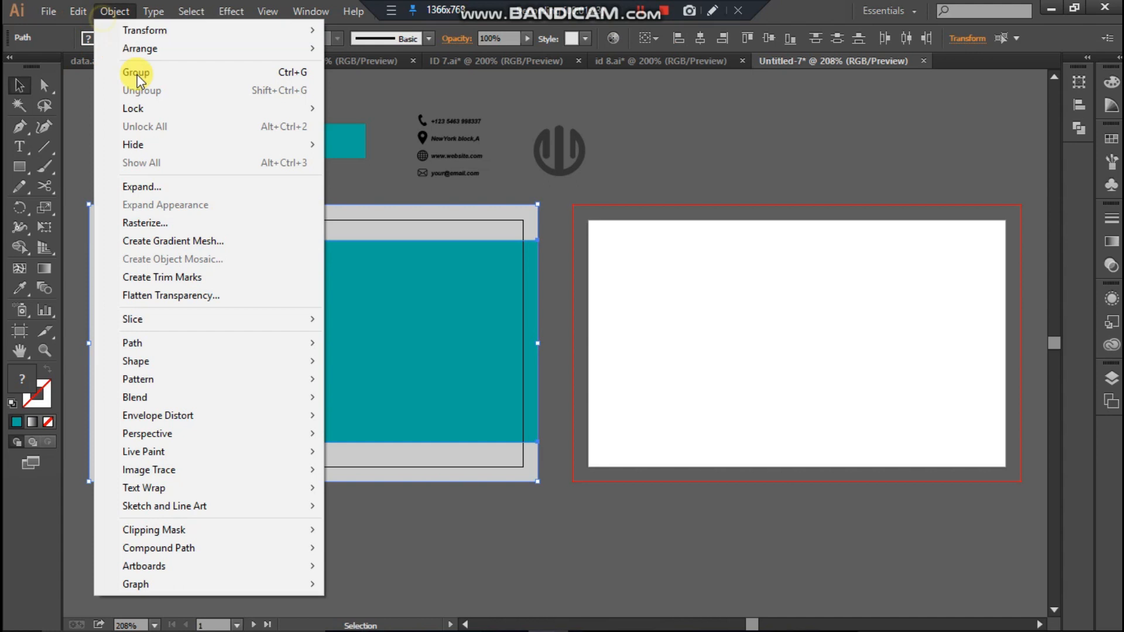
left_click(150, 183)
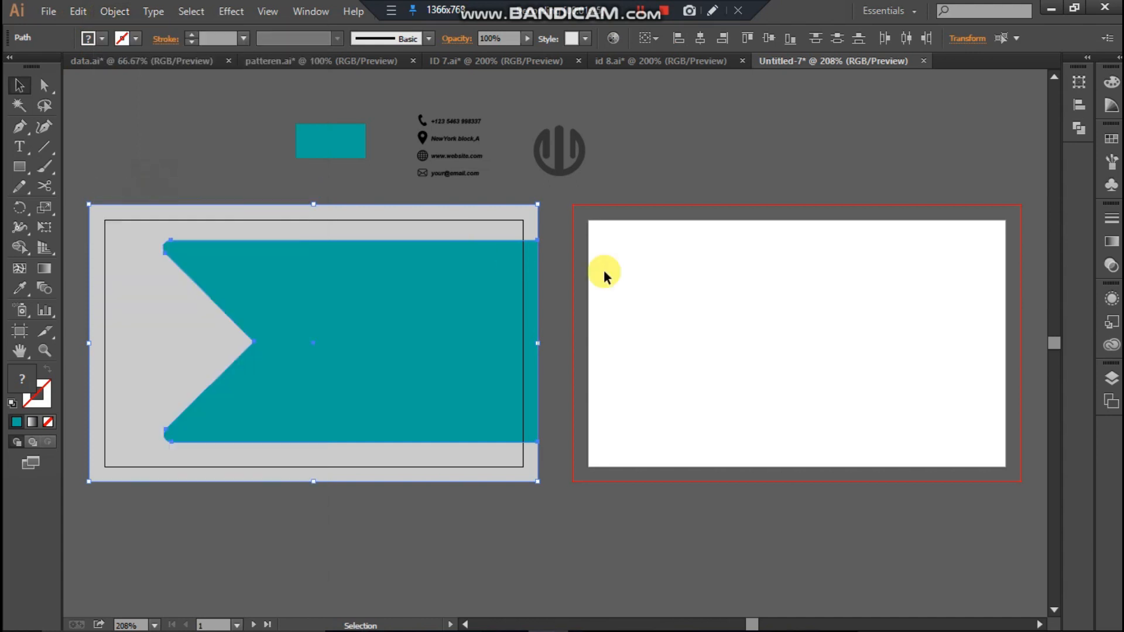
left_click(1076, 130)
left_click(890, 148)
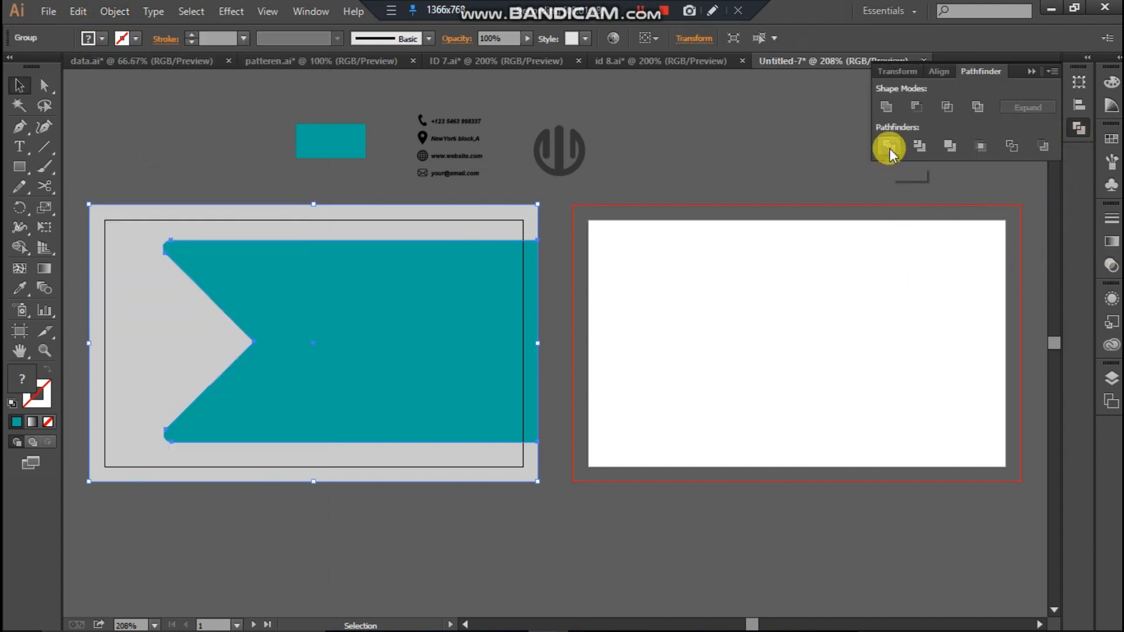
right_click(230, 345)
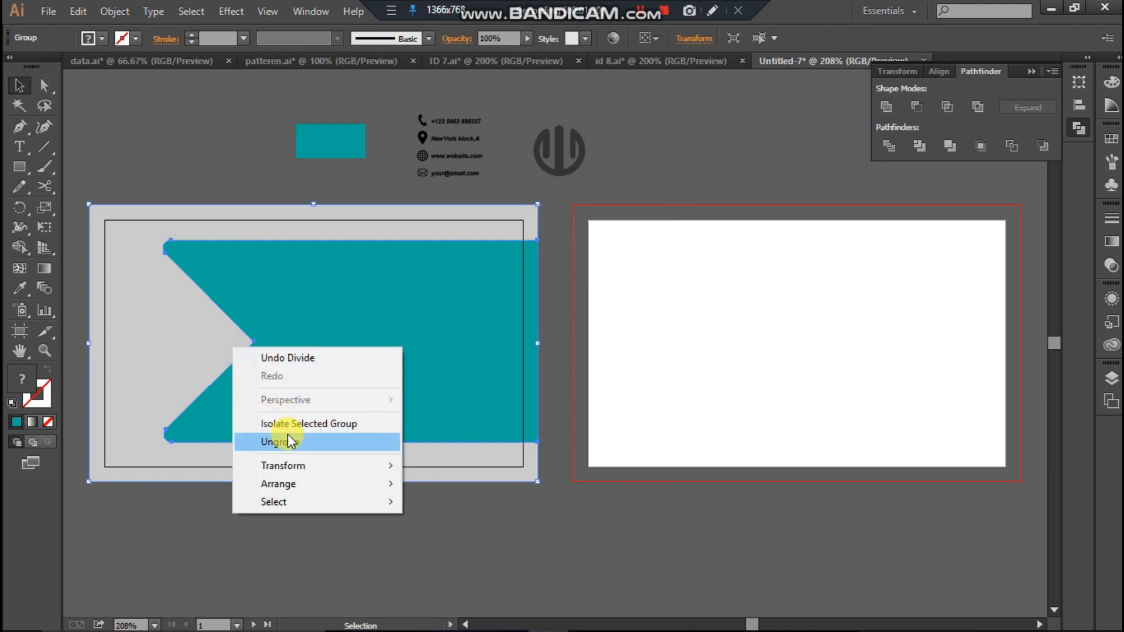
left_click(288, 441)
left_click(299, 582)
- Bring the gray frame piece of the front card to the front
left_click(155, 367)
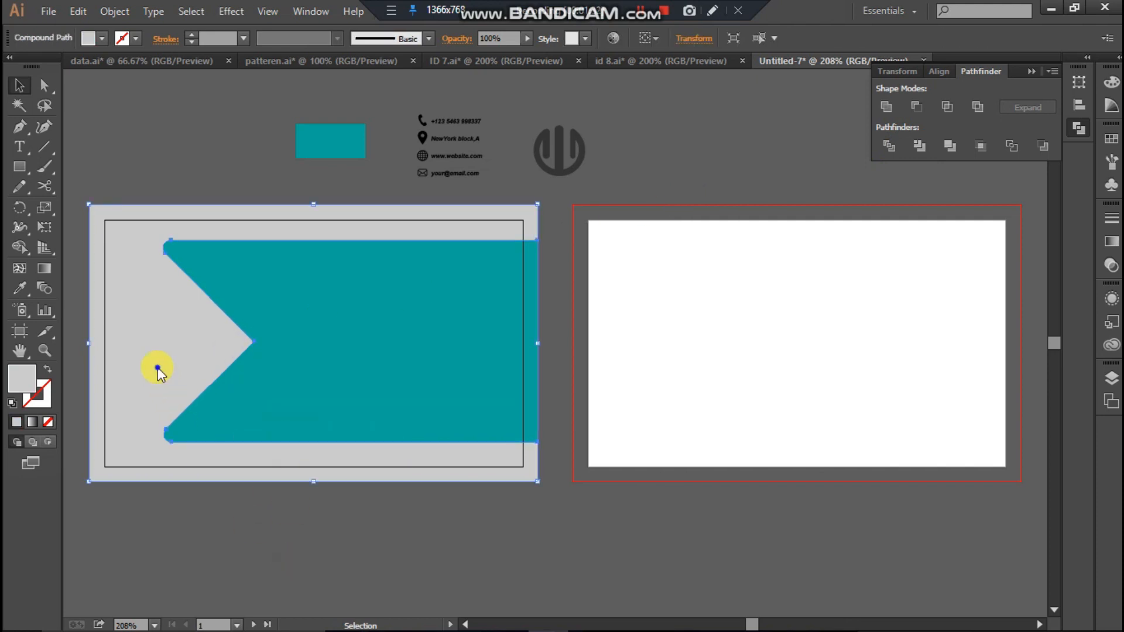
right_click(157, 368)
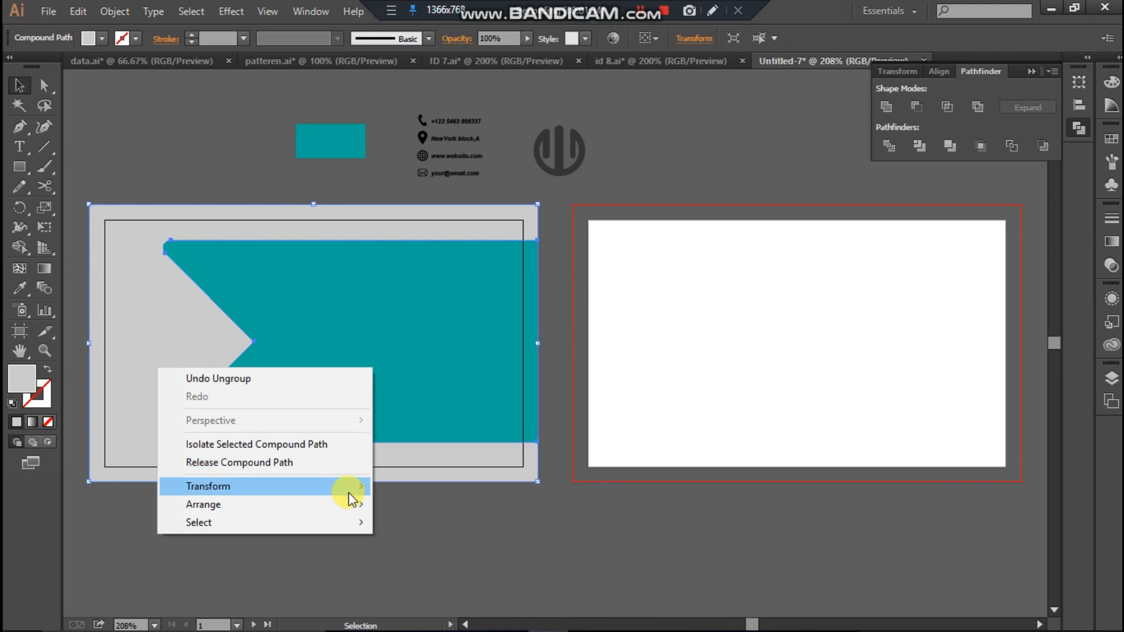
mouse_move(364, 504)
left_click(423, 504)
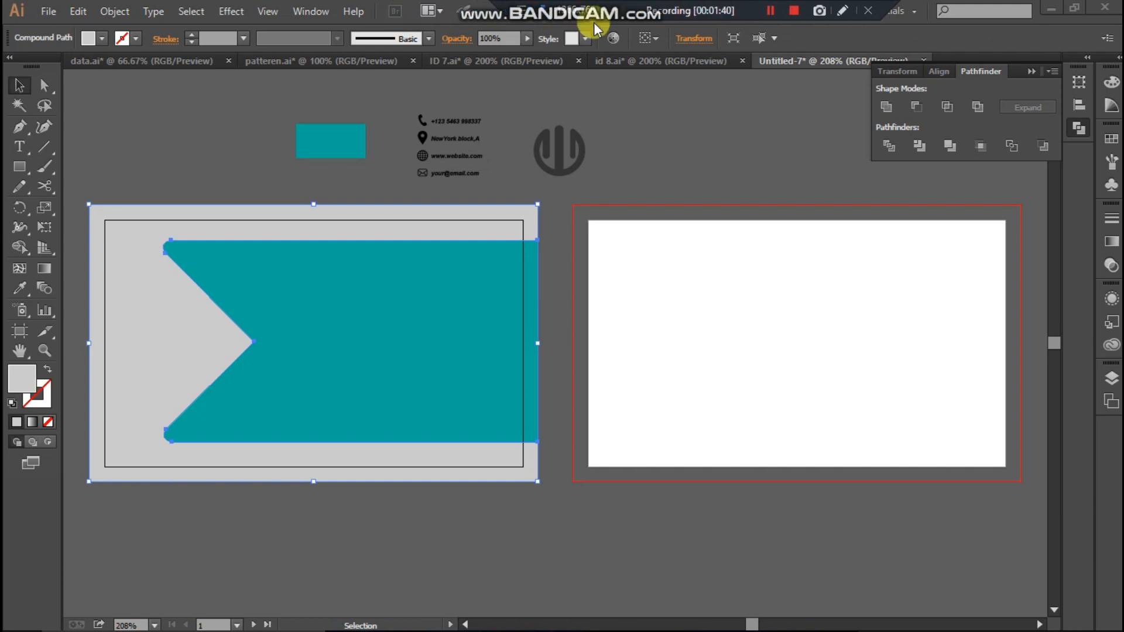
- Apply a black drop shadow to the gray frame with Normal mode, 73% opacity, 0 in X and Y offsets and 0.1 in blur
left_click(240, 16)
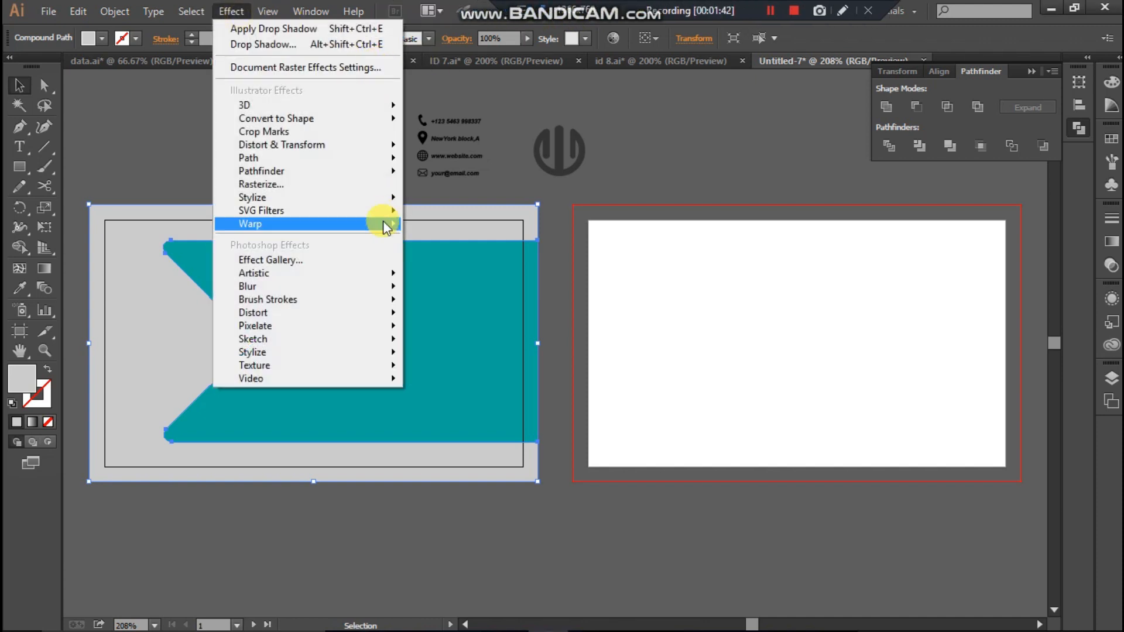
left_click(417, 199)
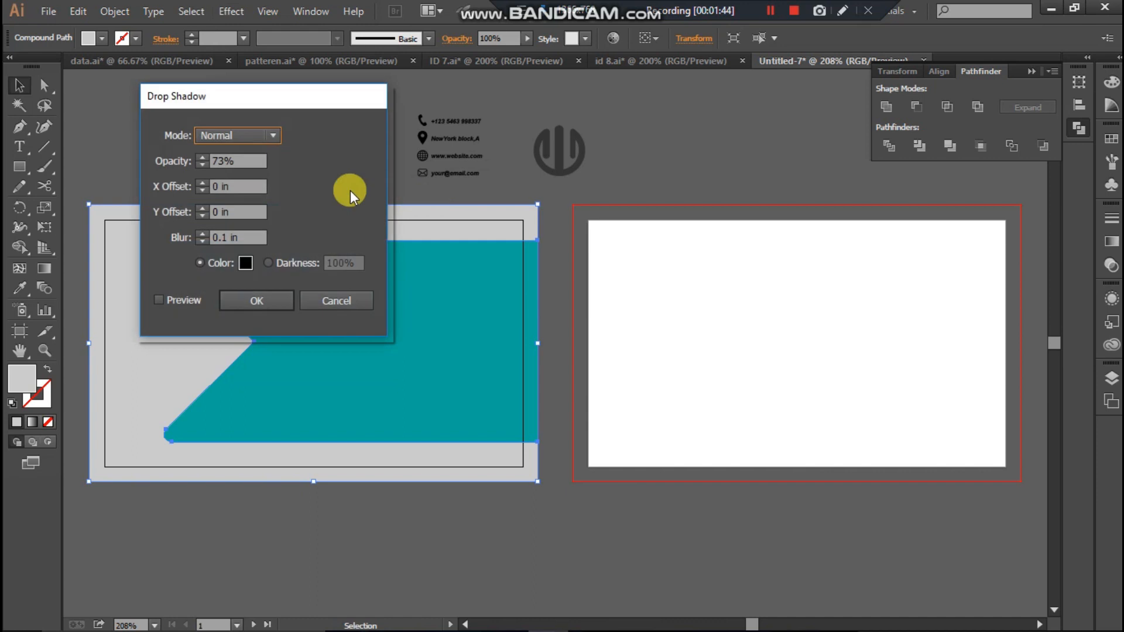
left_click_drag(214, 95, 559, 70)
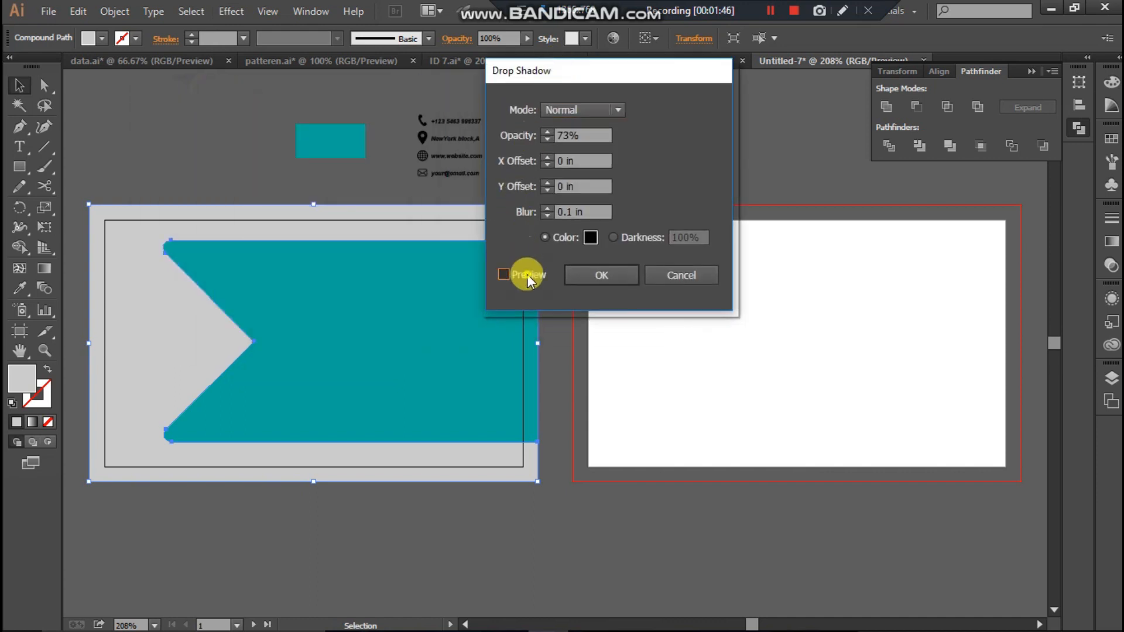
left_click(504, 274)
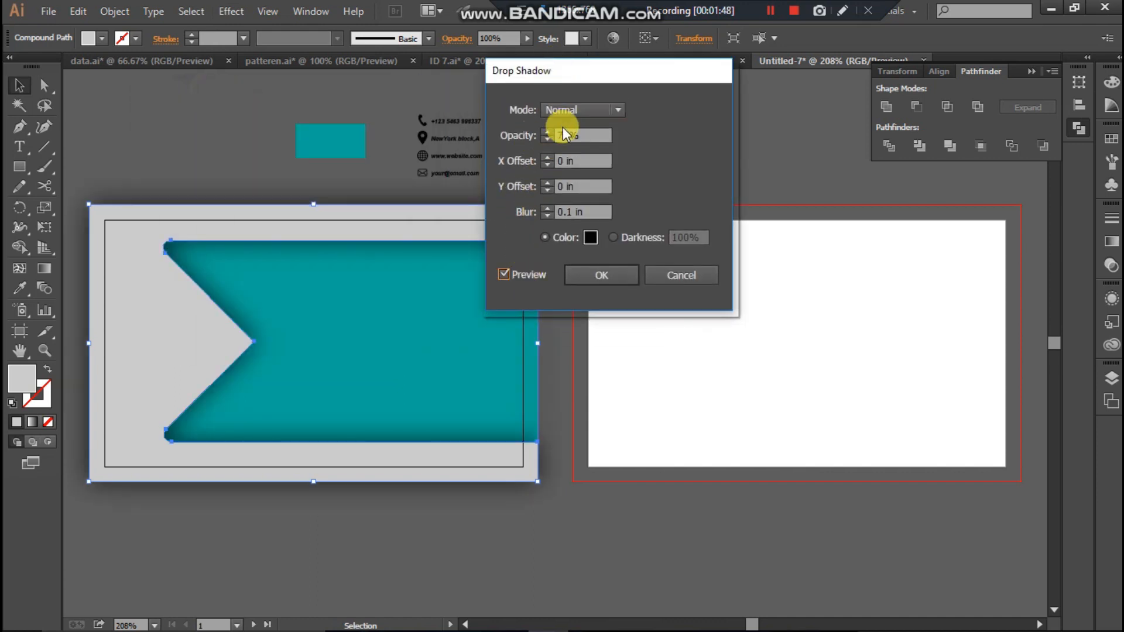
left_click(583, 274)
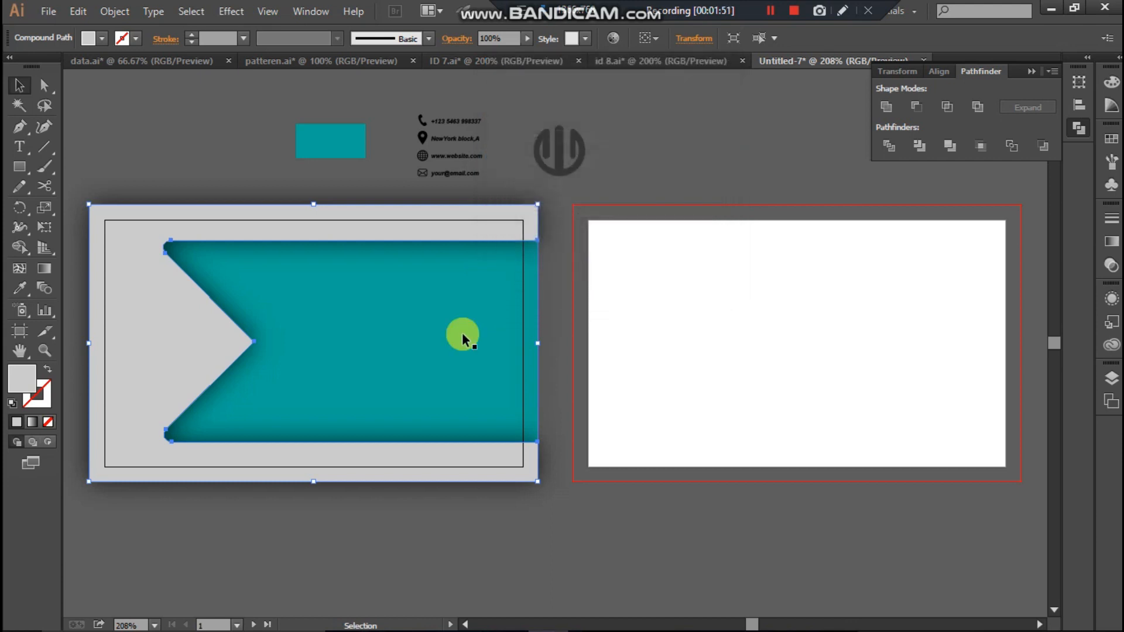
left_click(332, 537)
- Draw a triangle with the Pen tool from the front card's two left bleed corners to a point inside the notch, and fill it light gray
left_click(16, 128)
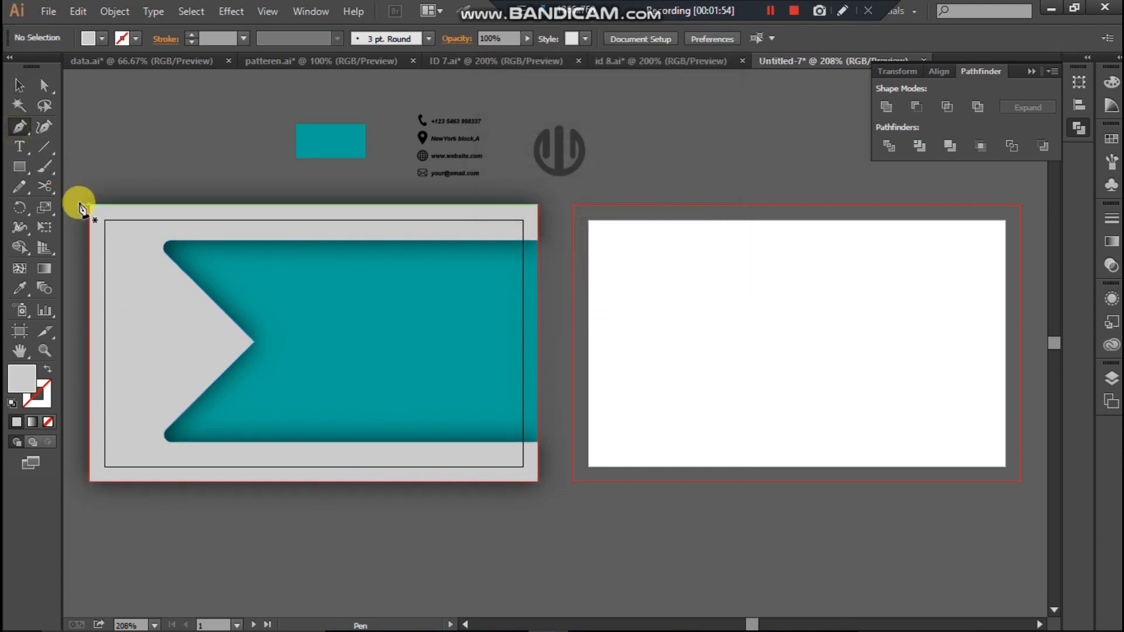
left_click(89, 205)
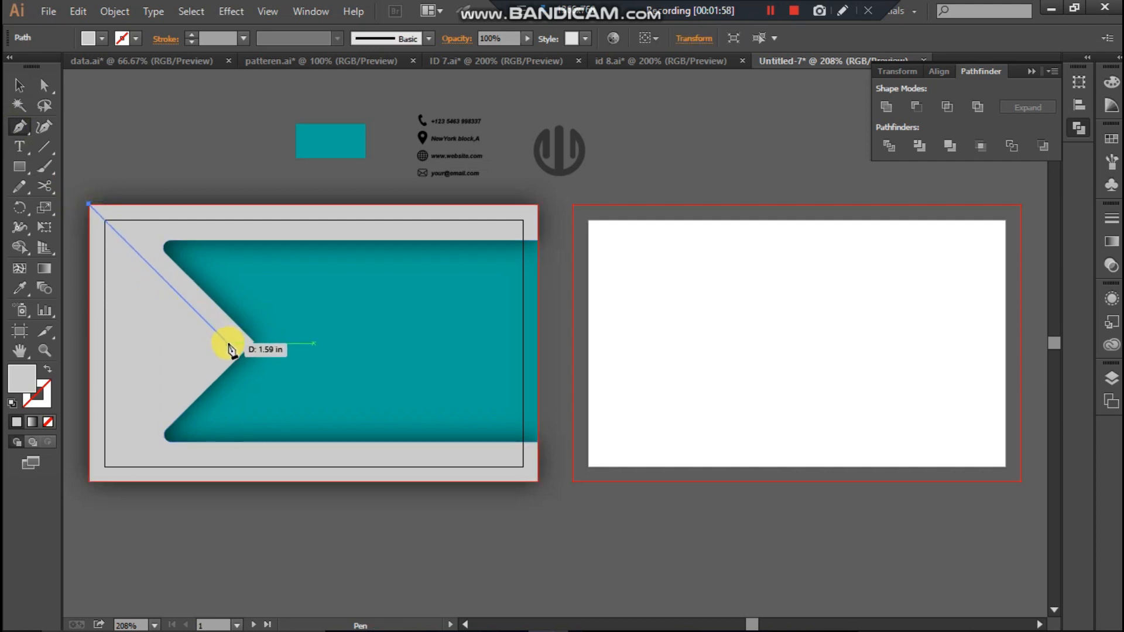
left_click(228, 343)
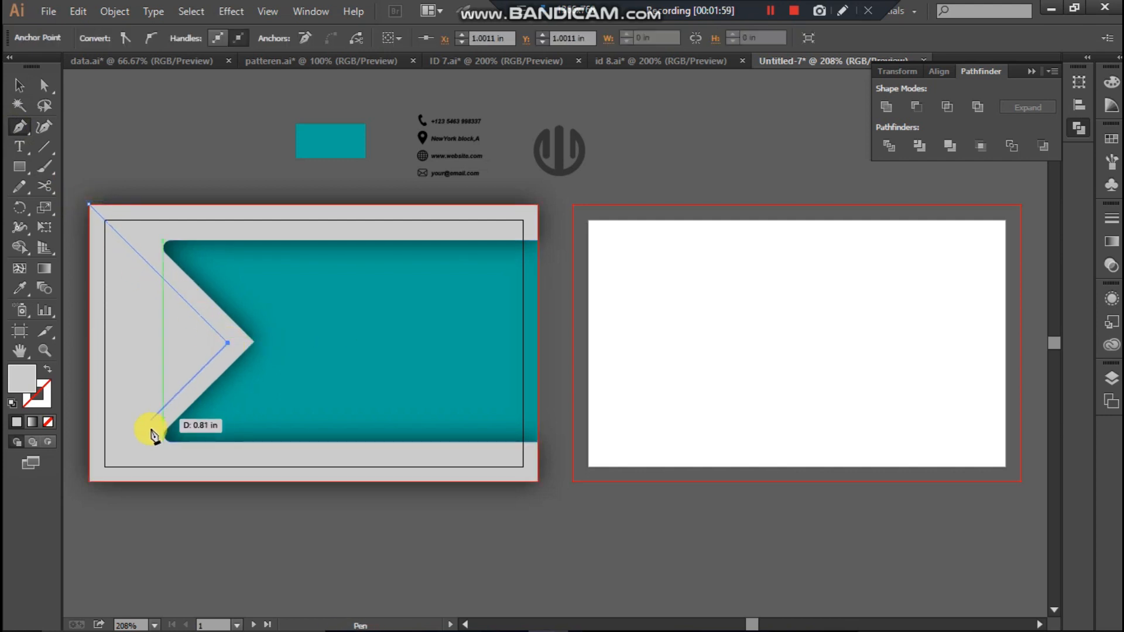
left_click(88, 482)
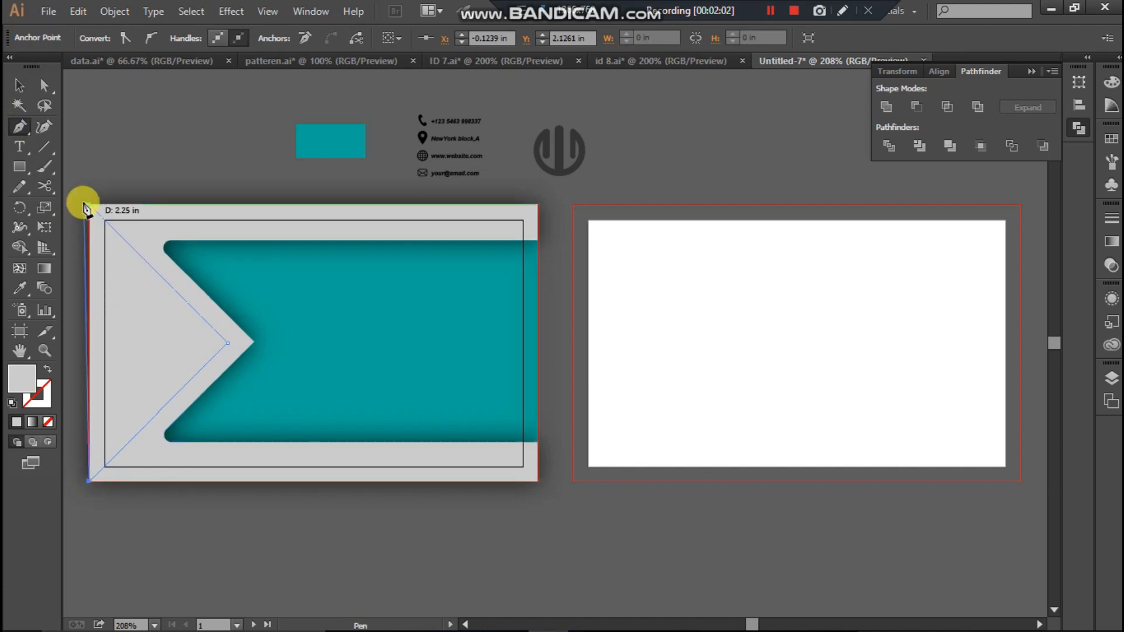
left_click(88, 206)
left_click(19, 85)
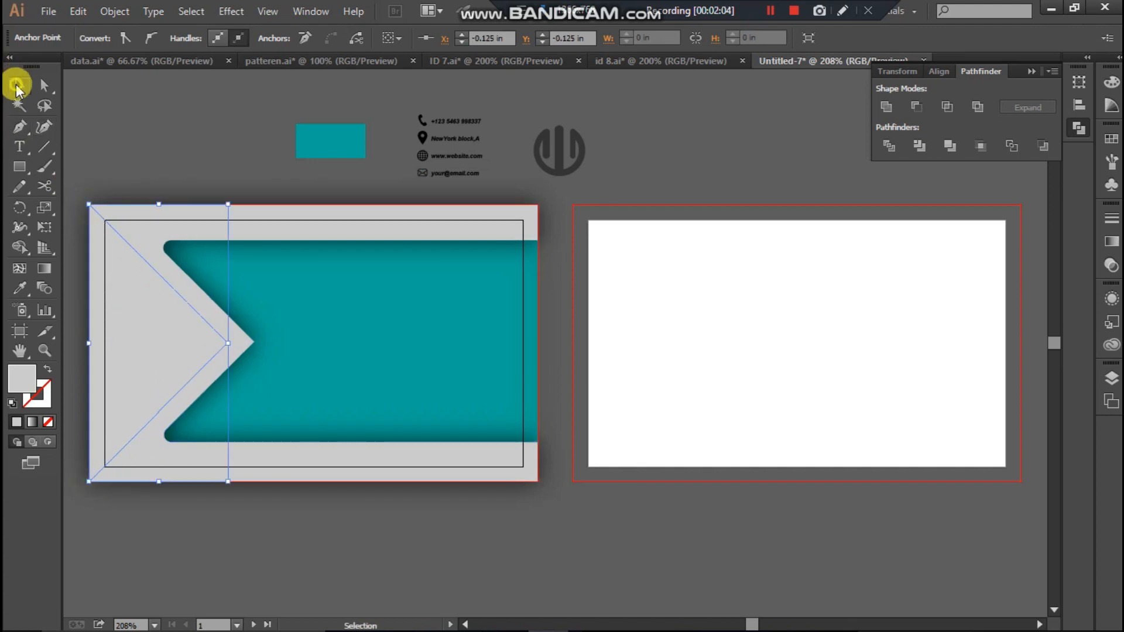
left_click(89, 37)
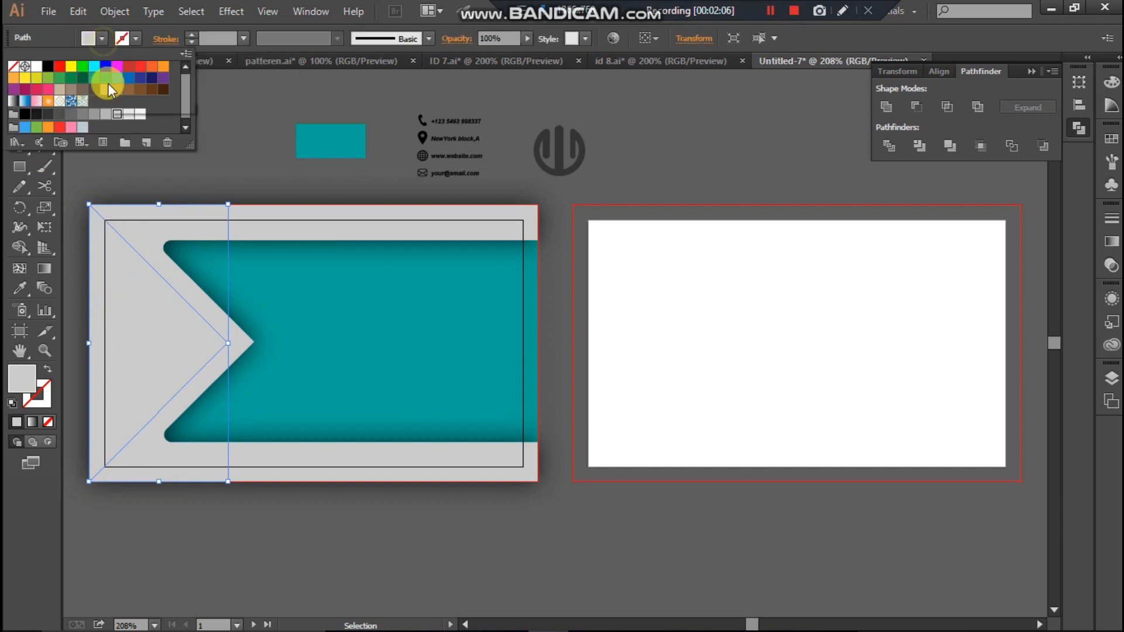
left_click(130, 115)
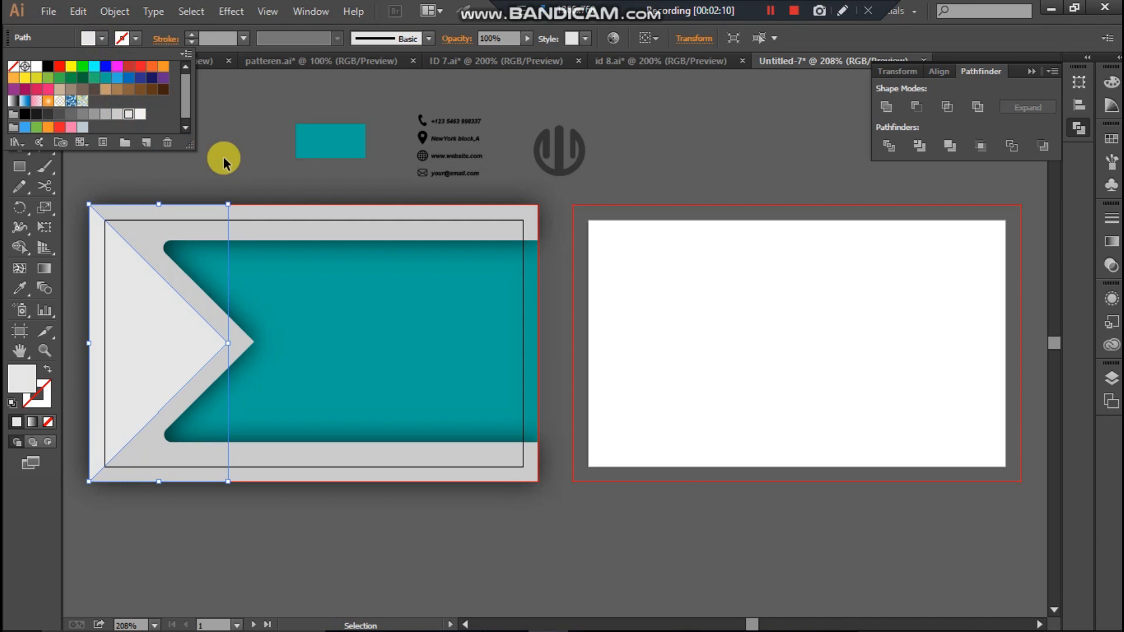
- Apply a black drop shadow to the triangle with Normal mode, 73% opacity, 0 in X and Y offsets and 0.1 in blur
left_click(240, 16)
left_click(245, 13)
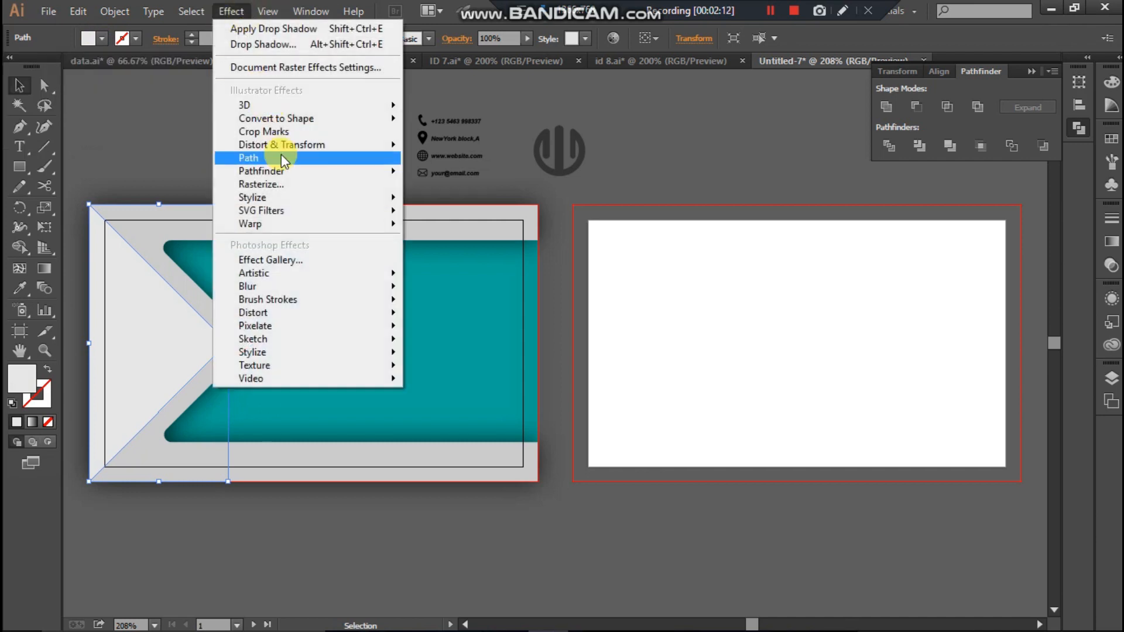
mouse_move(386, 201)
left_click(427, 200)
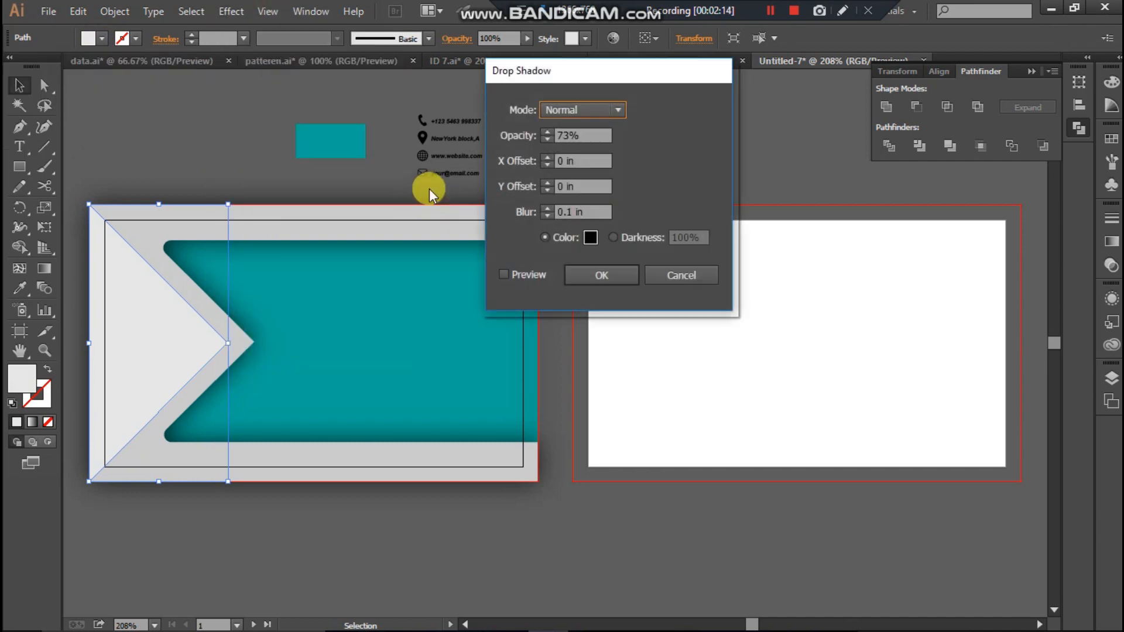
left_click(504, 275)
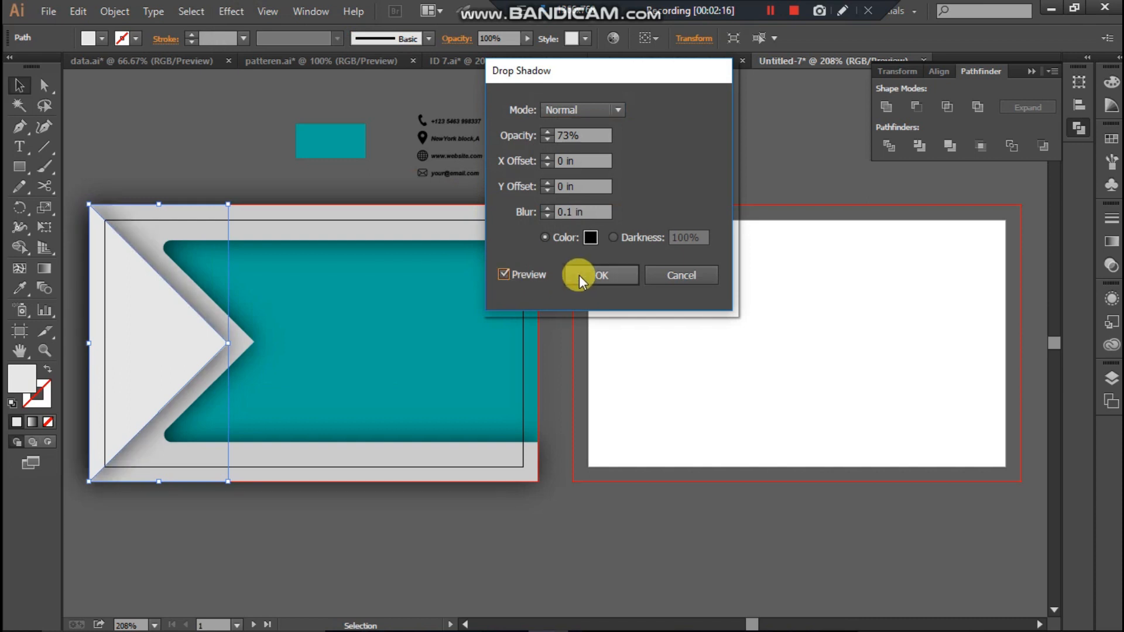
left_click(598, 277)
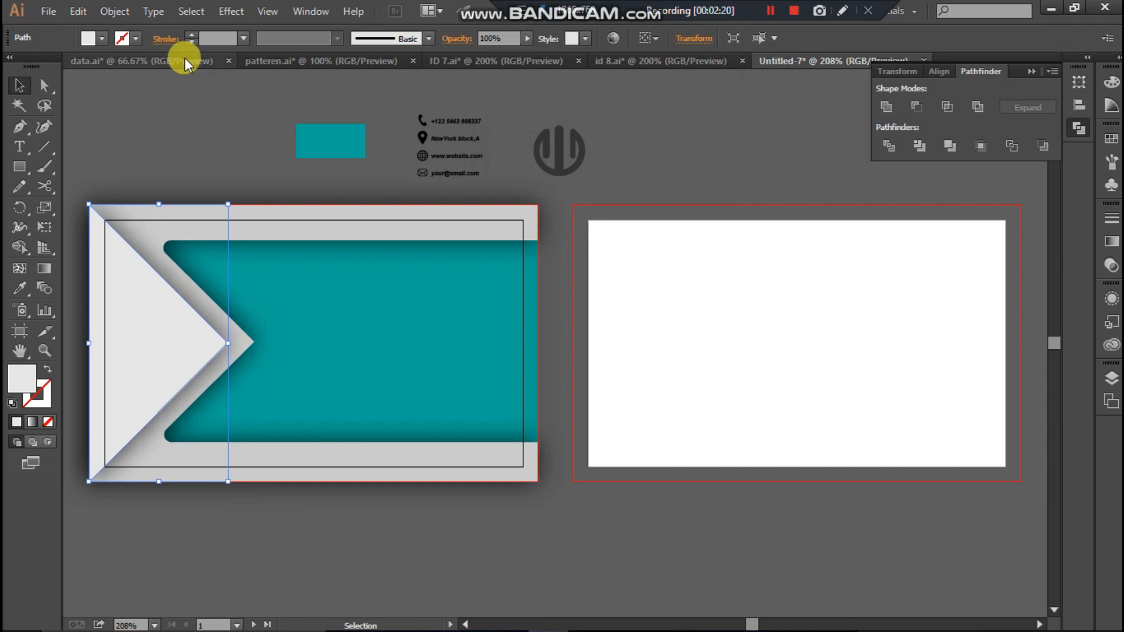
- Change the triangle's fill to the slightly darker gray that matches the card's frame
left_click(101, 39)
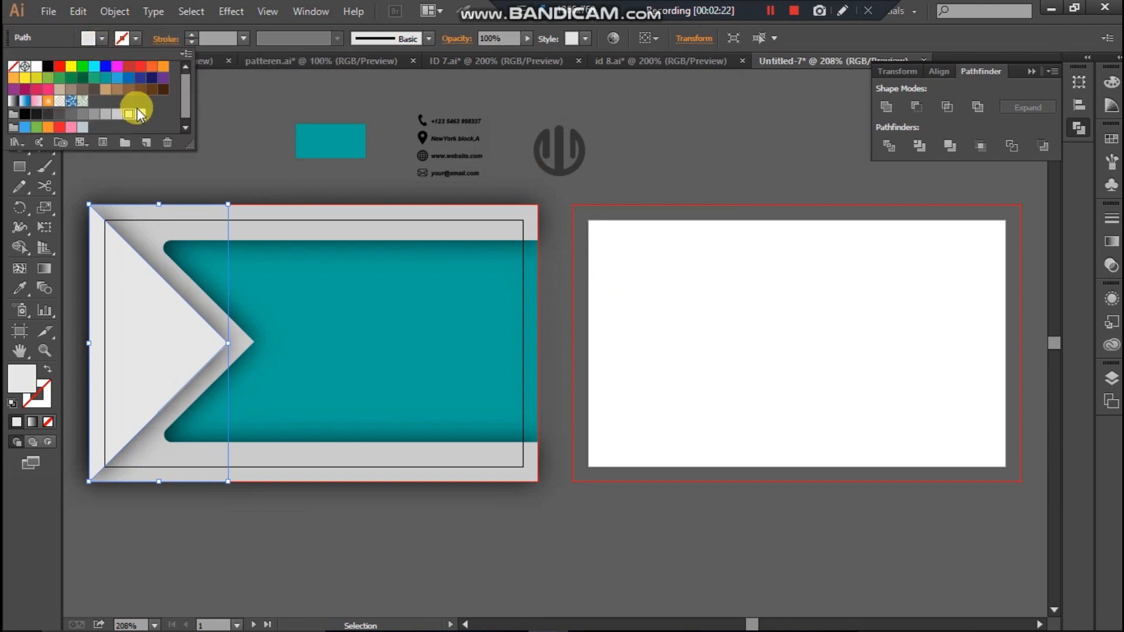
left_click(119, 114)
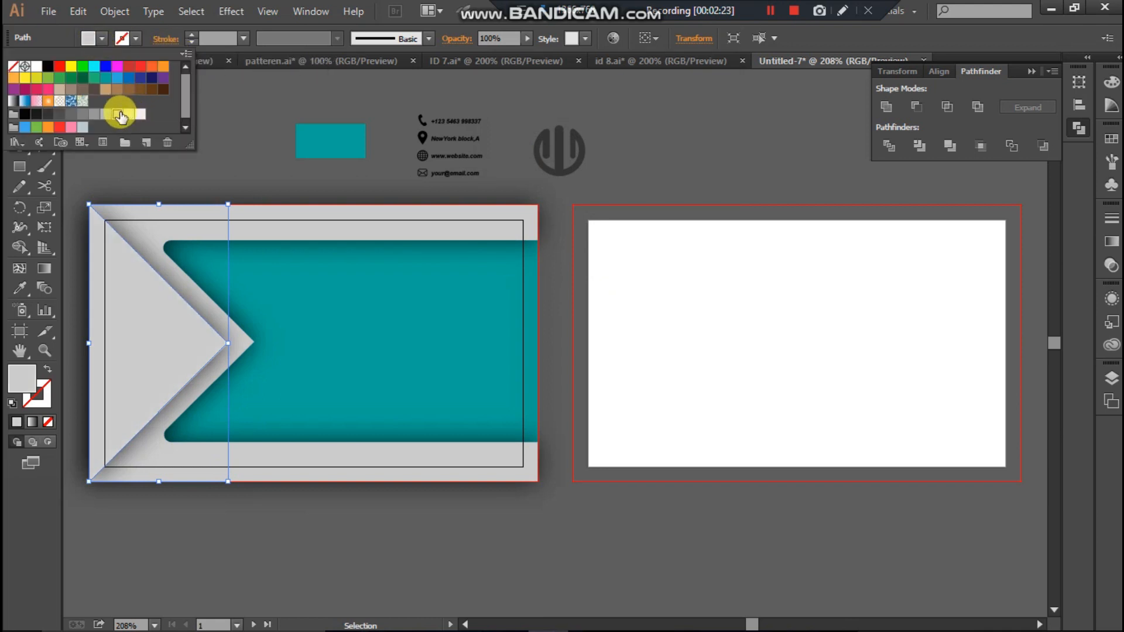
left_click(258, 157)
left_click(258, 153)
- Draw a gray square about 0.915 in wide near the middle of the back card
scroll(312, 267, "down", 1)
scroll(311, 268, "up", 2)
scroll(311, 265, "up", 1)
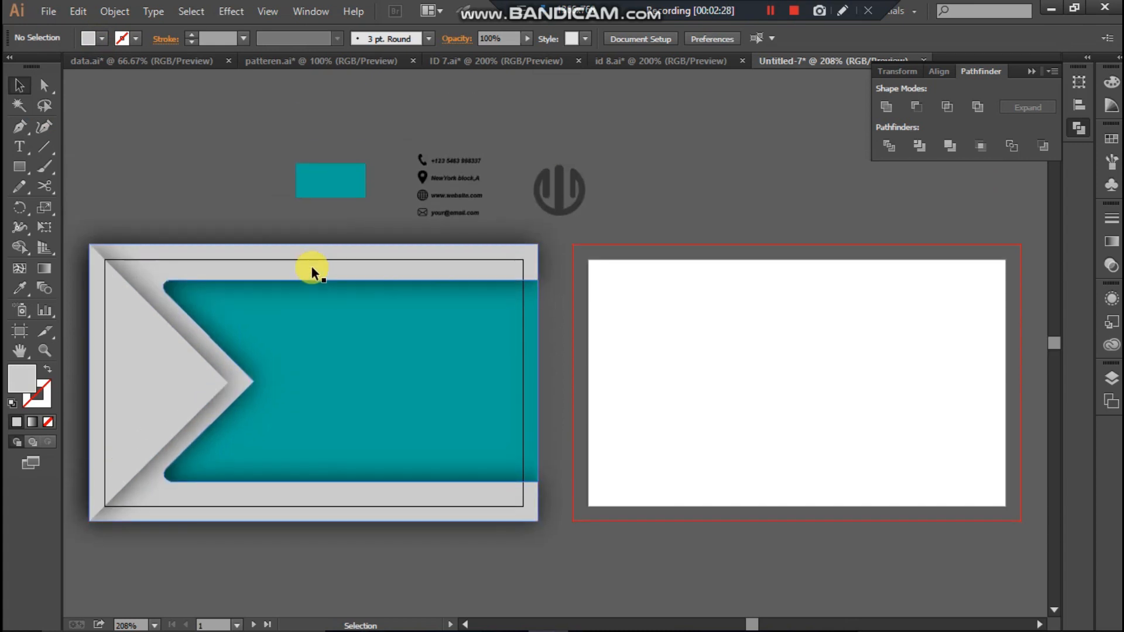
left_click(28, 350)
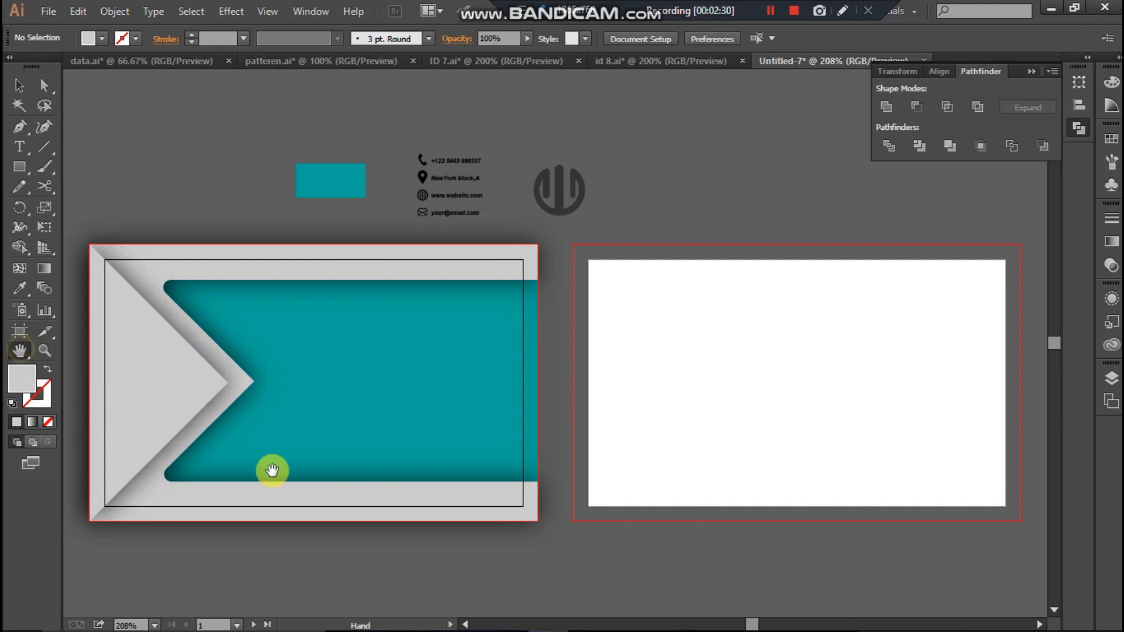
left_click_drag(673, 582, 512, 581)
left_click(17, 87)
left_click(19, 170)
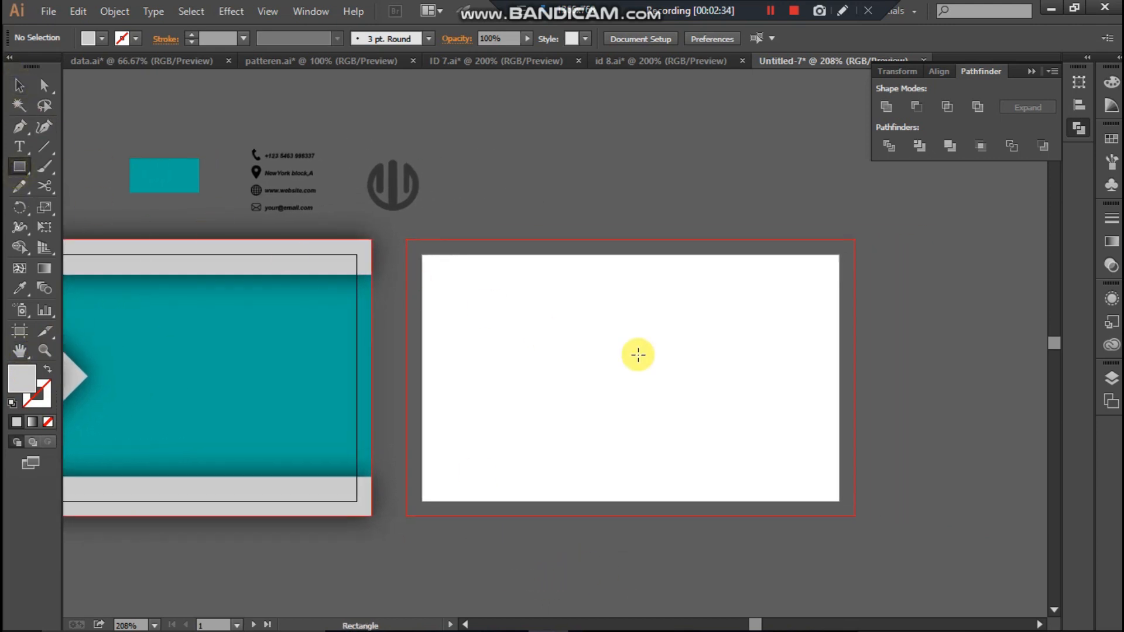
left_click_drag(582, 318, 674, 432)
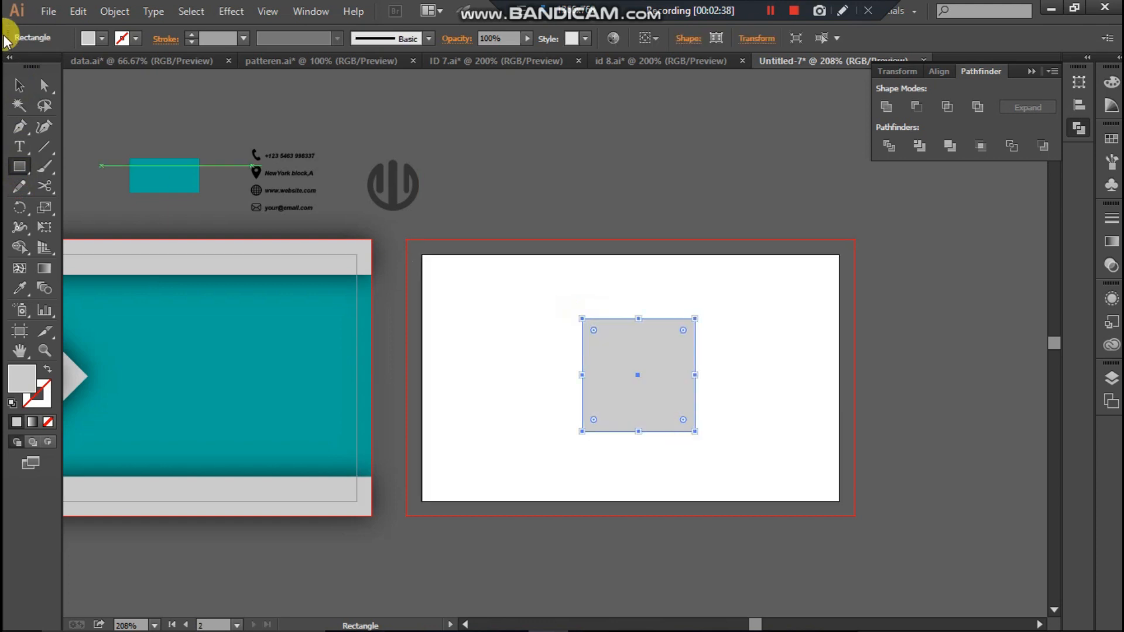
- Rotate the gray square 45° into a diamond and enlarge it from its center to about 1.01 in per side
left_click(19, 86)
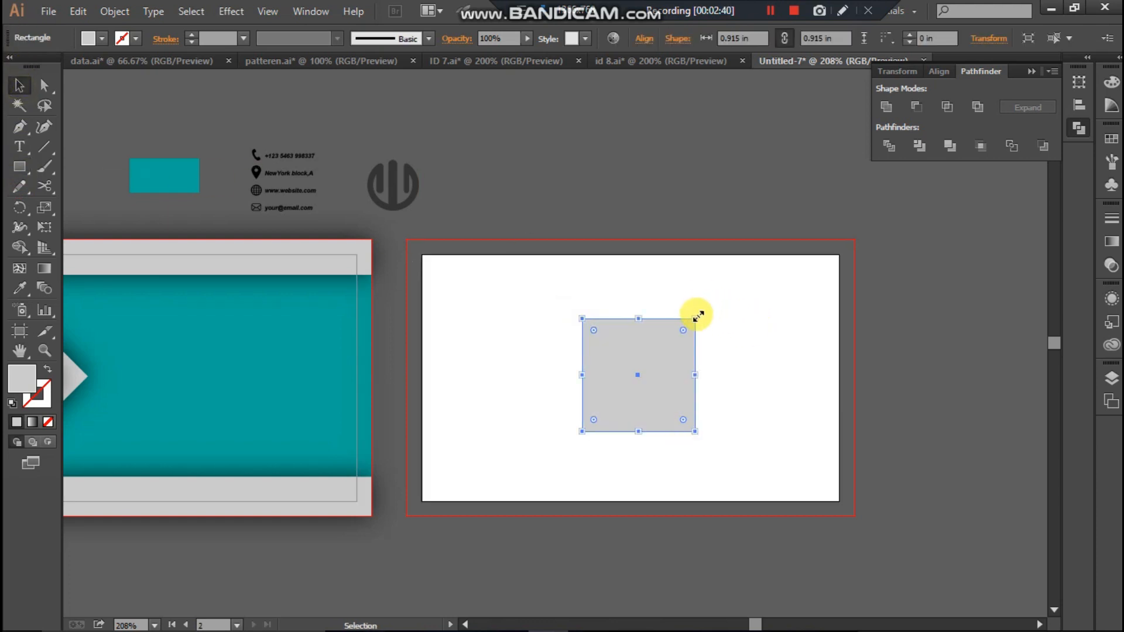
left_click_drag(703, 315, 649, 374)
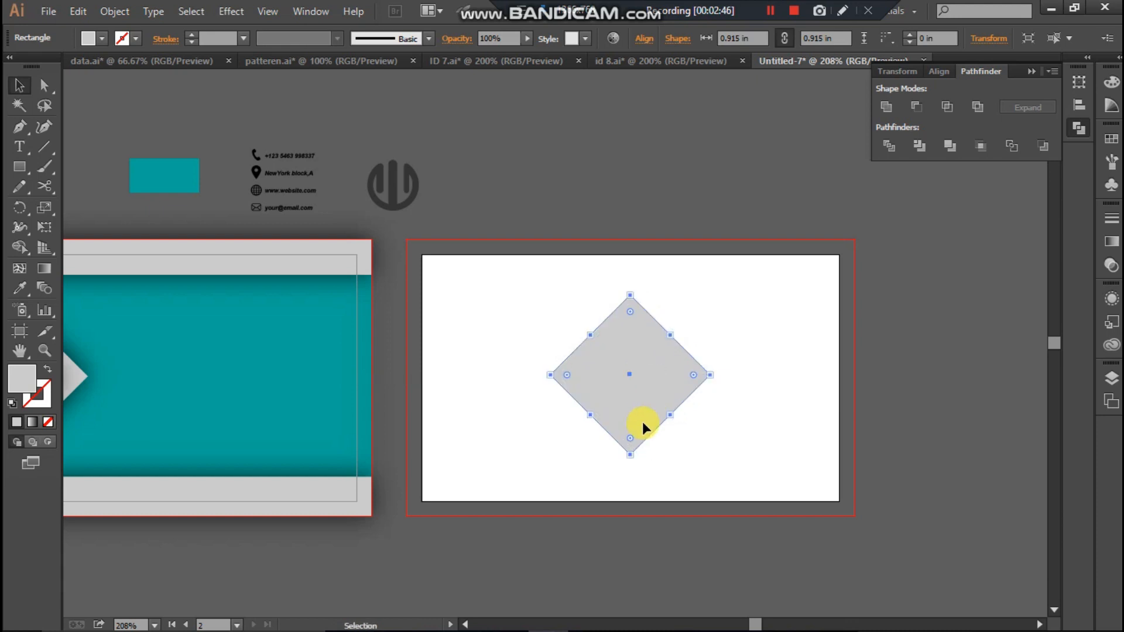
left_click_drag(635, 455, 636, 469)
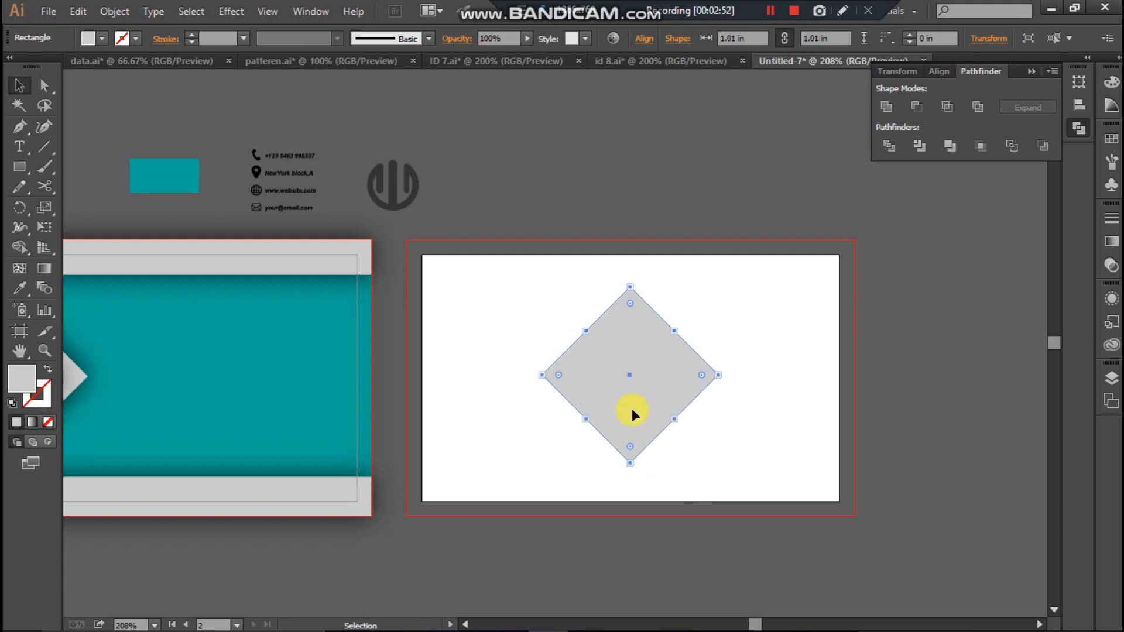
left_click(568, 215)
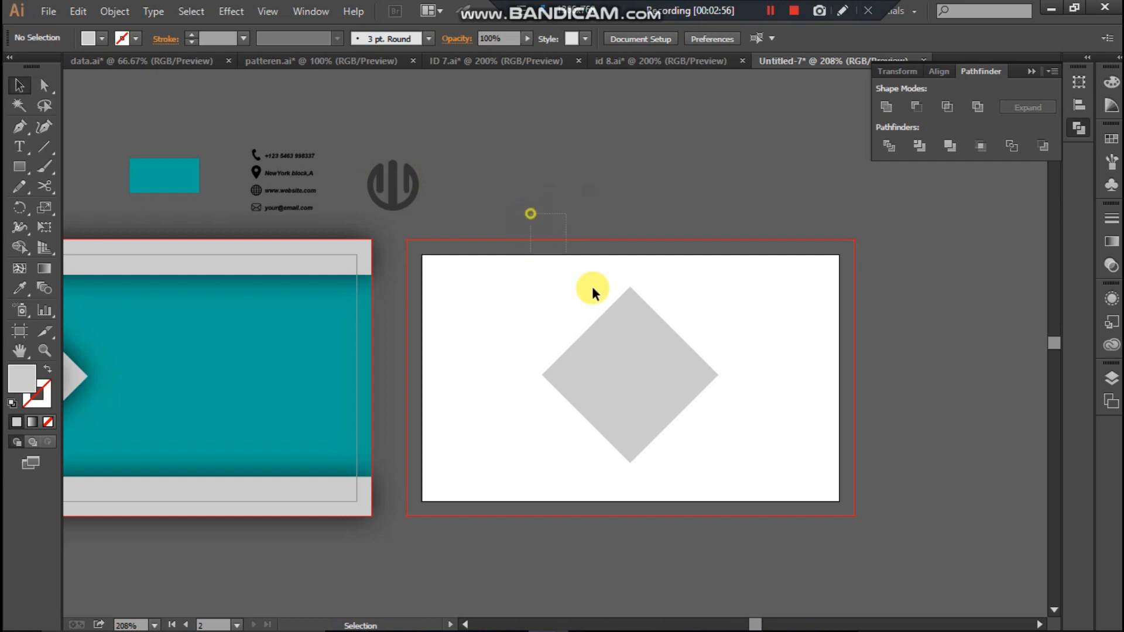
left_click_drag(555, 241, 701, 413)
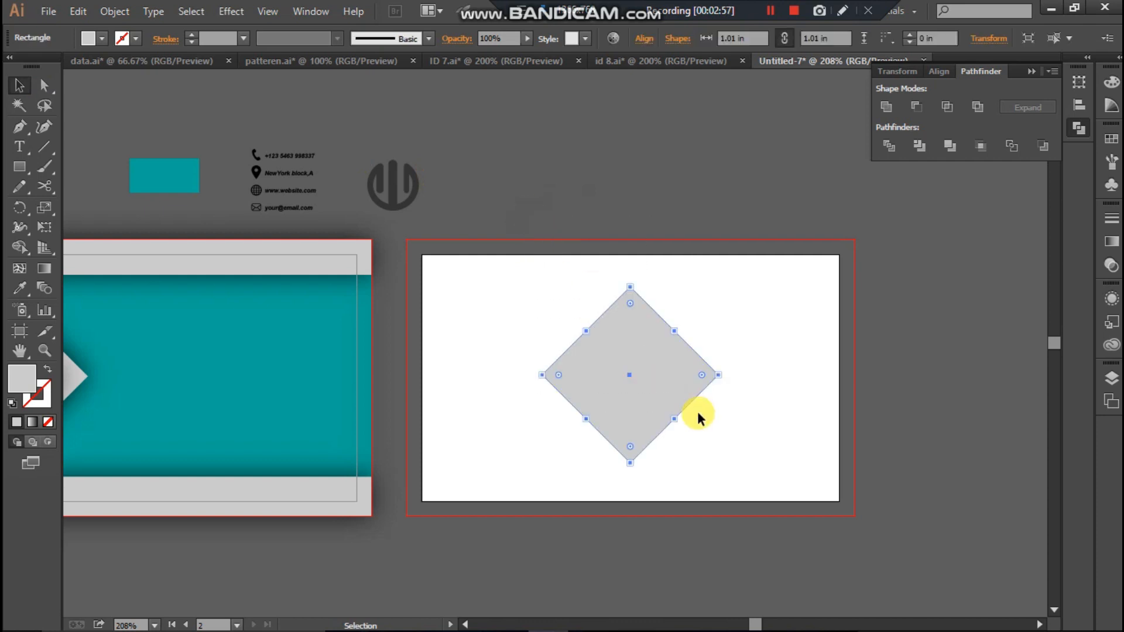
left_click(637, 226)
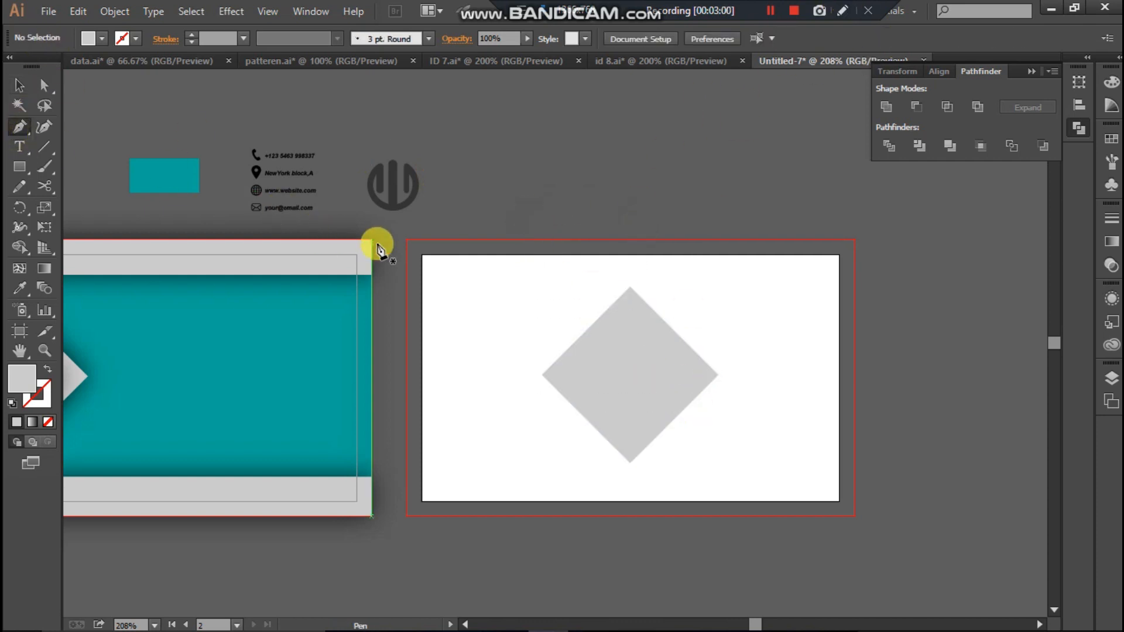
- Draw a straight line about 3.64 in long across the back card's top bleed edge and center the diamond horizontally with it
left_click(405, 238)
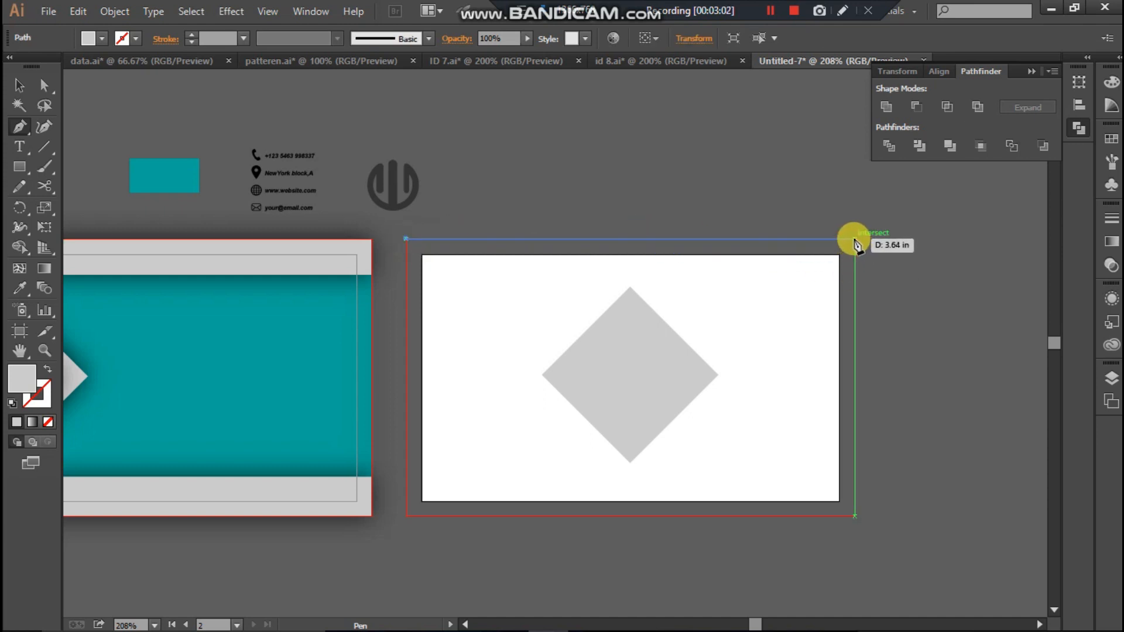
left_click(855, 238)
left_click(21, 82)
left_click(536, 238)
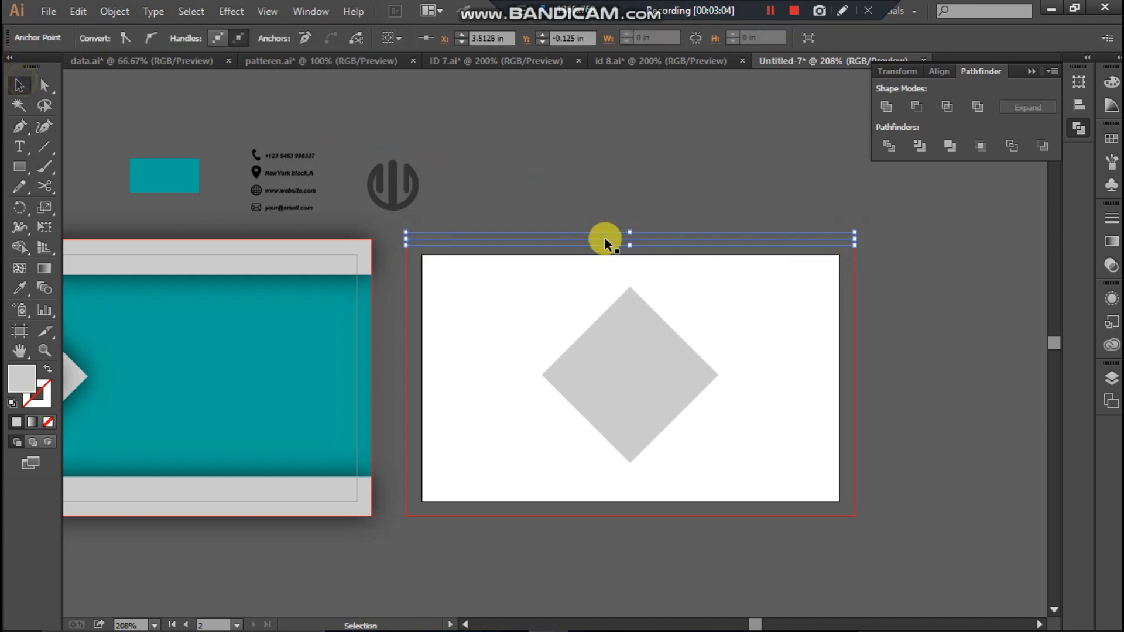
left_click_drag(604, 198, 658, 398)
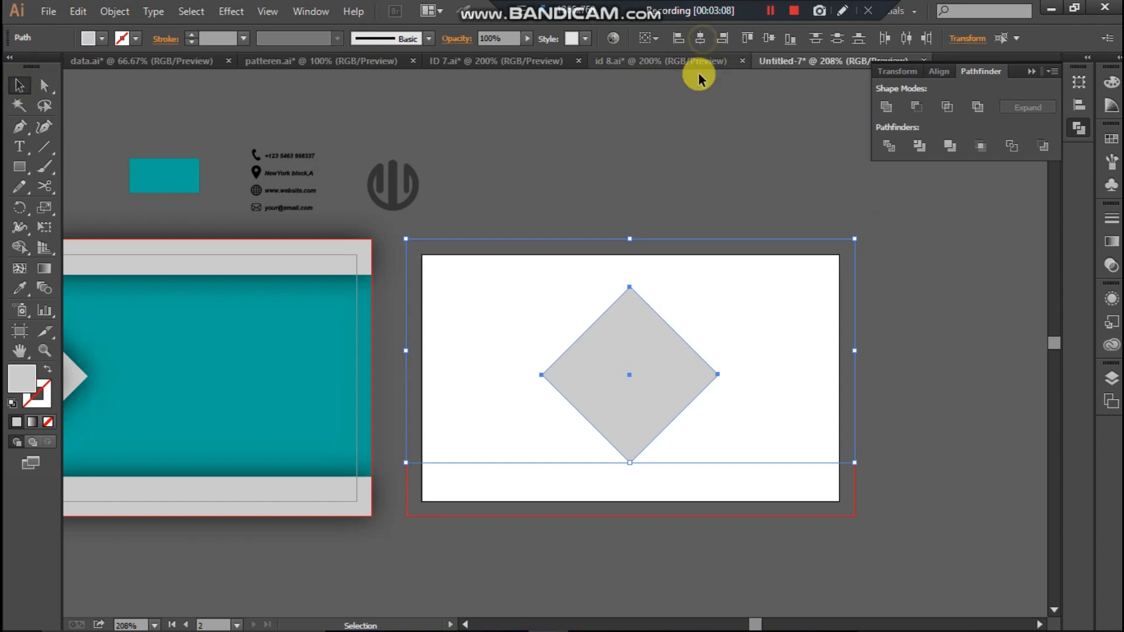
left_click(689, 99)
left_click_drag(764, 267, 765, 267)
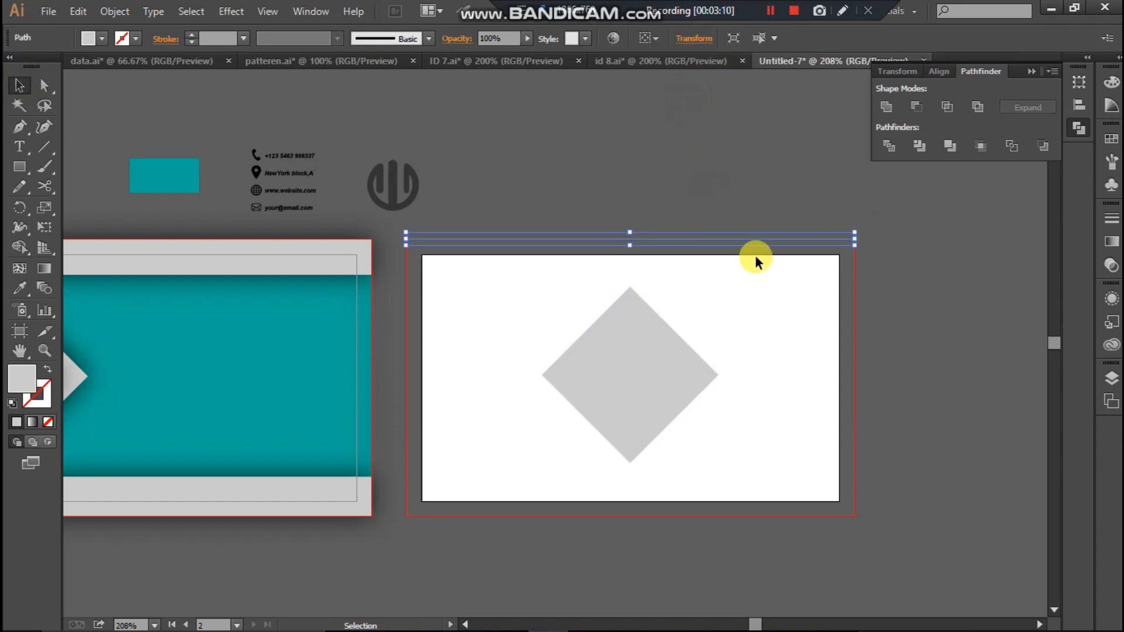
- Center the diamond horizontally with the line again, giving the line a 2 pt stroke first, and delete the line
left_click(194, 36)
left_click(194, 36)
left_click(502, 123)
left_click_drag(584, 160, 699, 394)
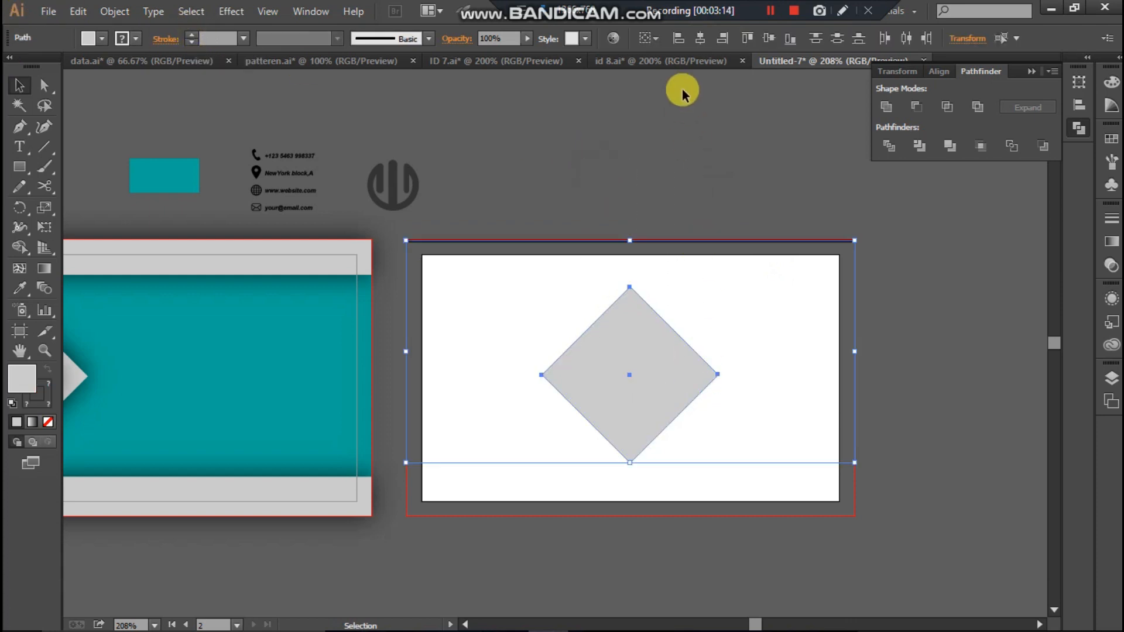
left_click_drag(724, 201, 767, 258)
key("Delete")
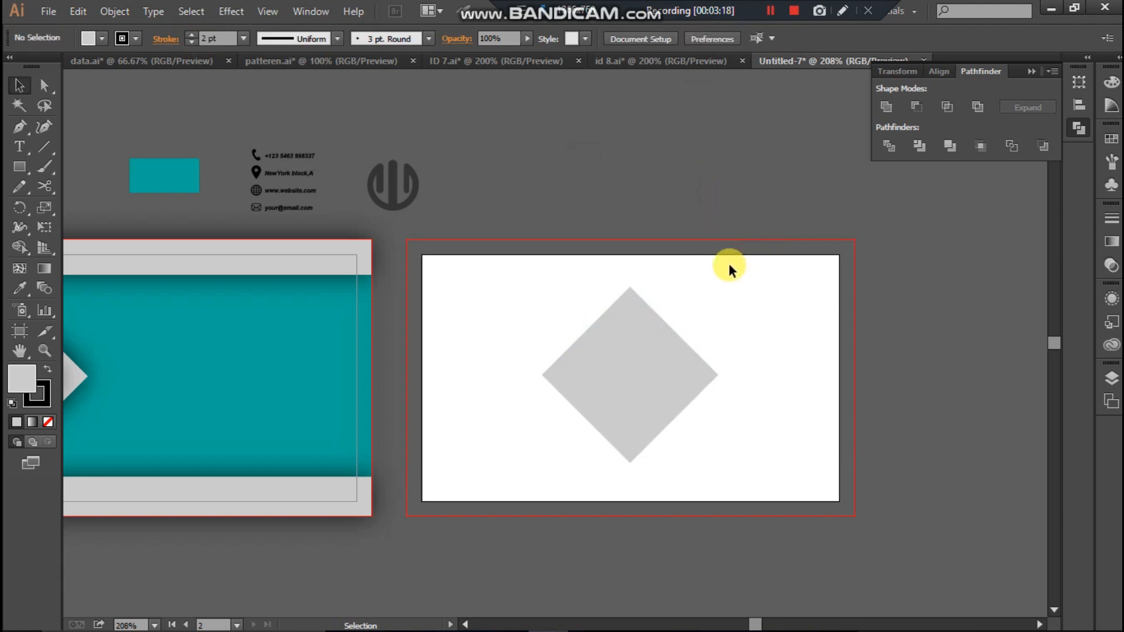
- Draw a closed gray shape with the Pen tool from the back card's right bleed edge, notched around the diamond's right corner, and remove its stroke
scroll(724, 263, "down", 2)
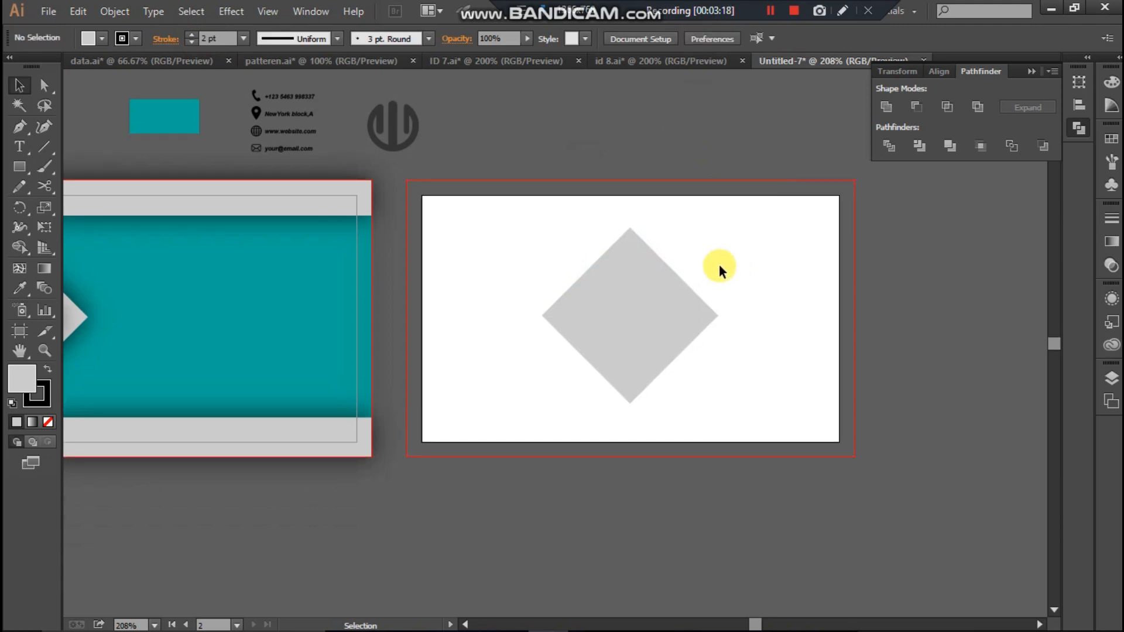
left_click(20, 133)
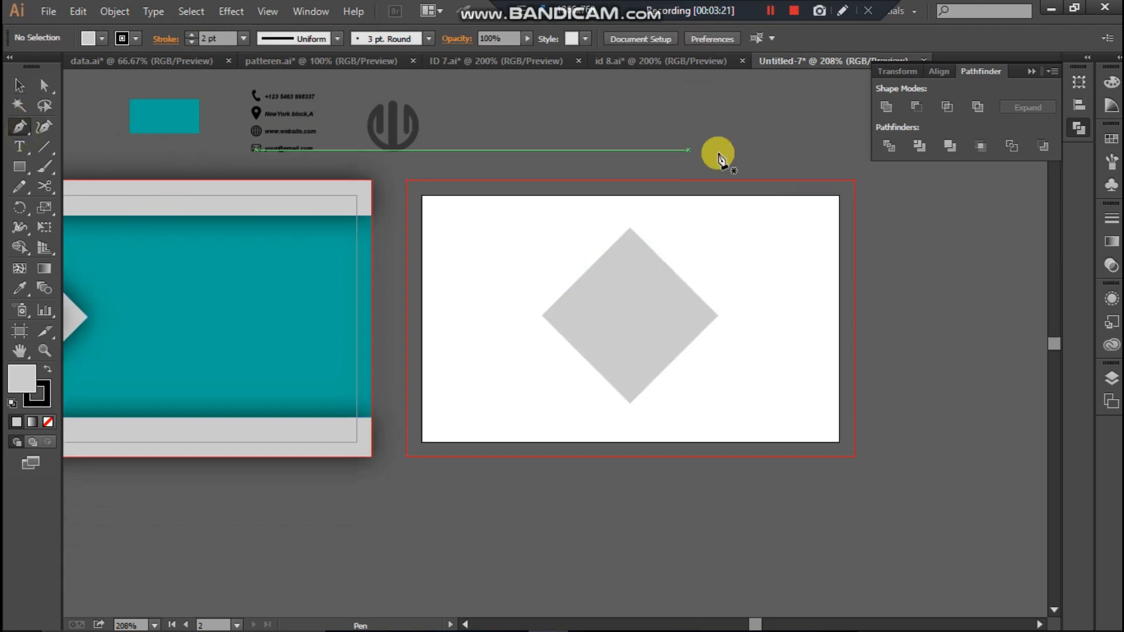
left_click(856, 228)
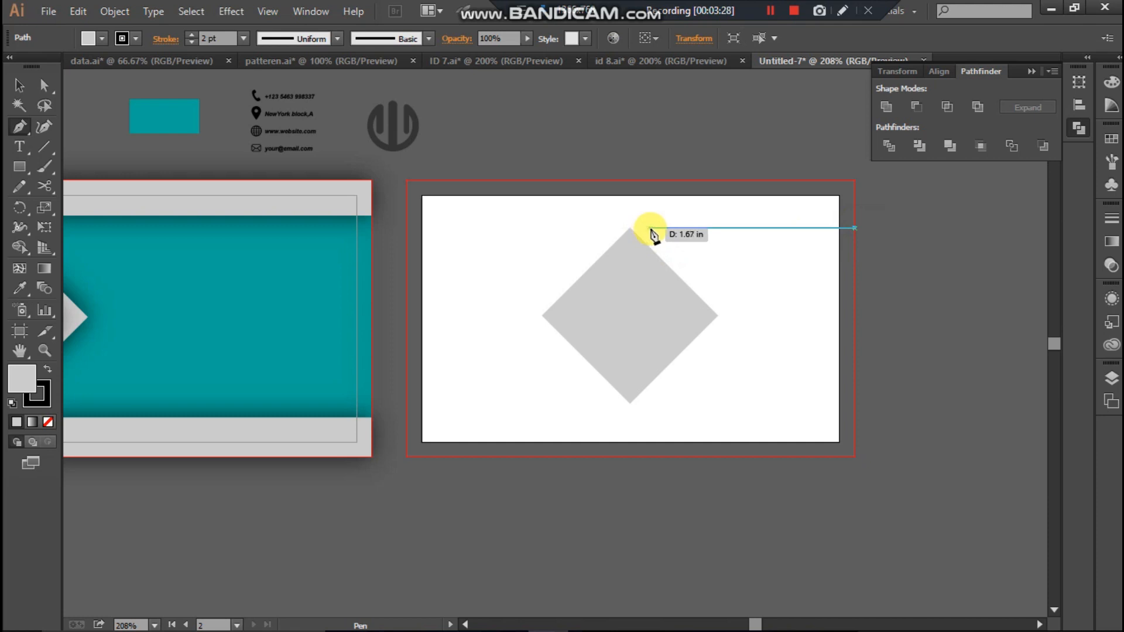
left_click(652, 229)
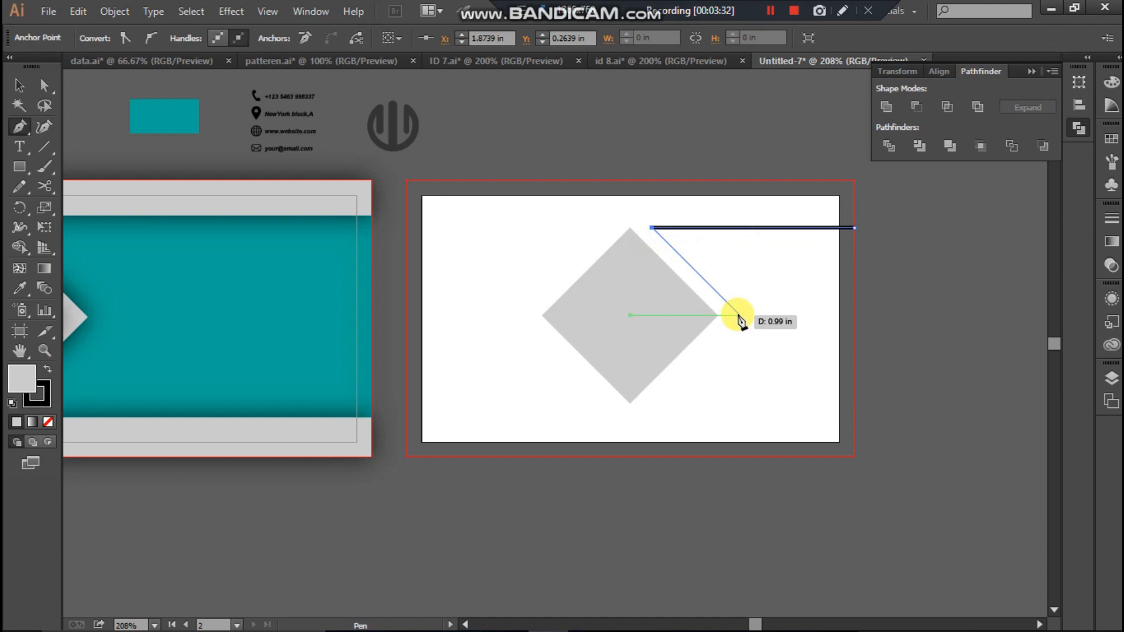
left_click(738, 314)
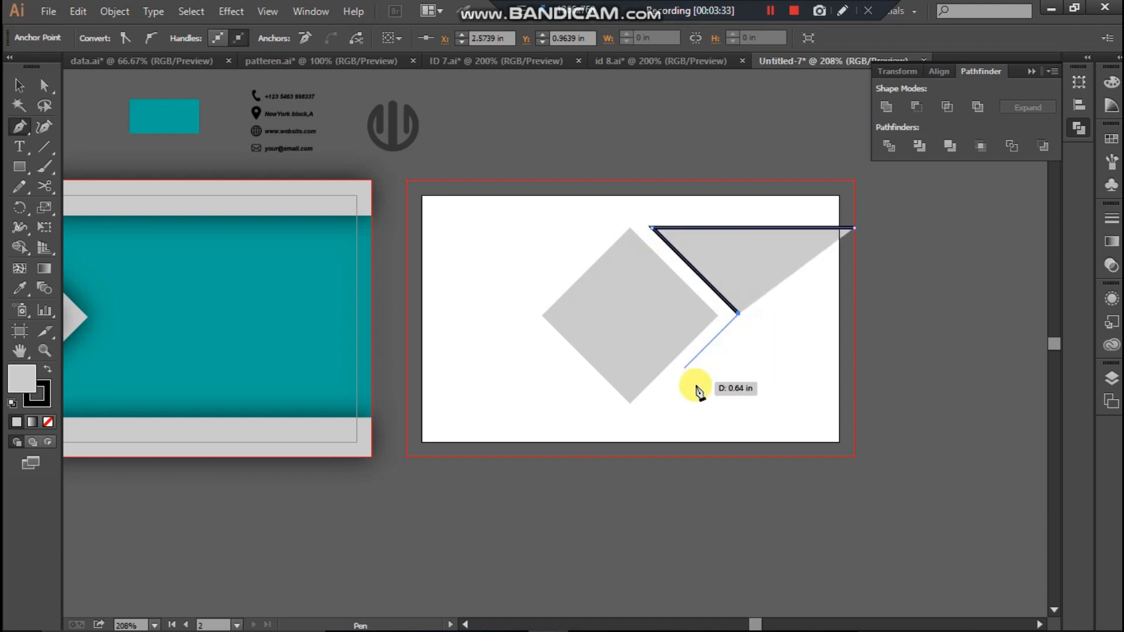
left_click(649, 404)
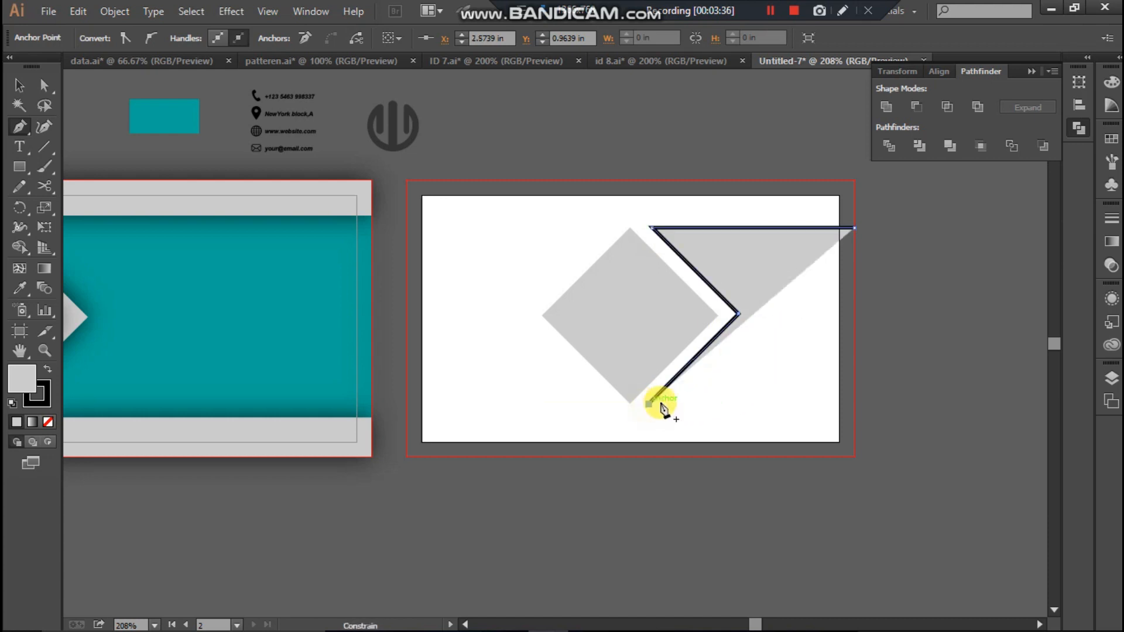
left_click(856, 404)
left_click(855, 229)
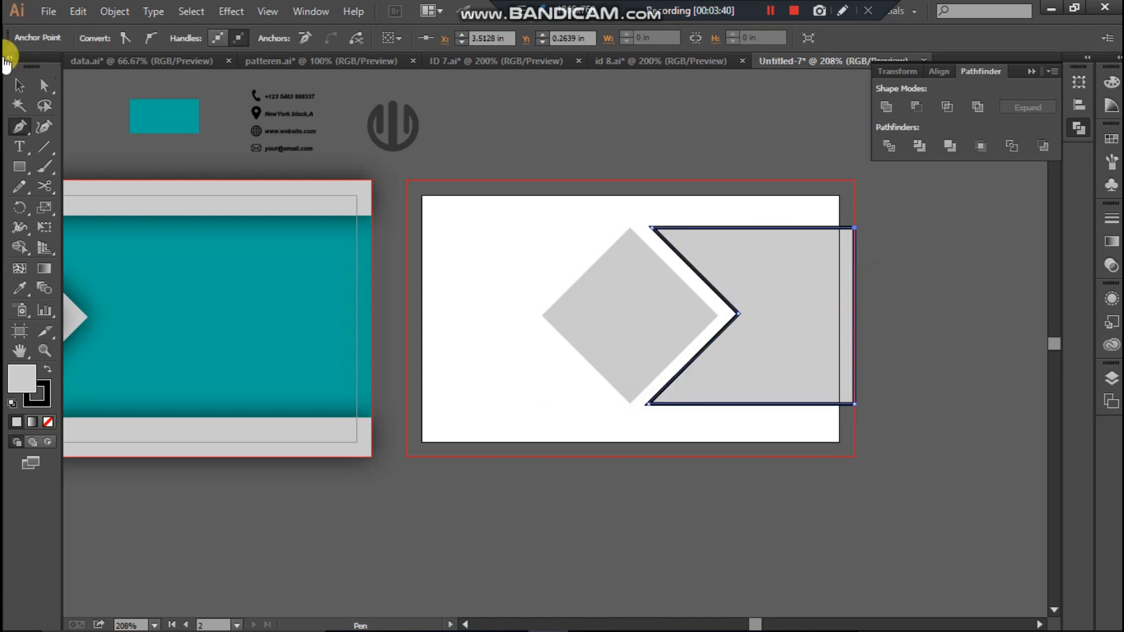
left_click(19, 85)
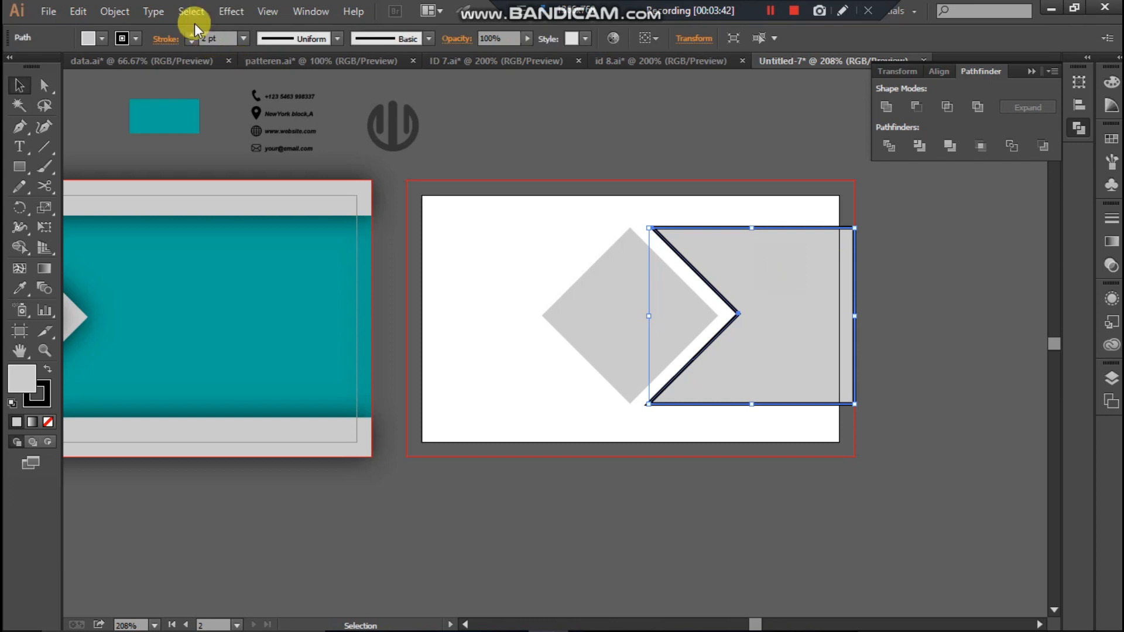
left_click(193, 44)
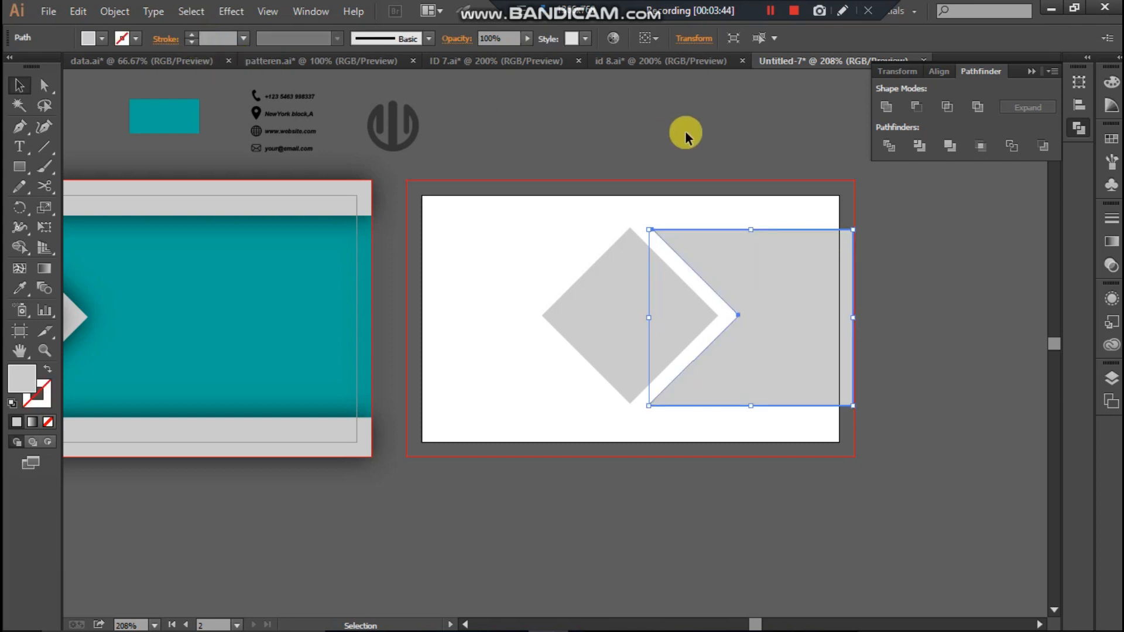
- Round the two pointed corners on the shape's notched side and narrow it slightly toward the right bleed edge
left_click(45, 85)
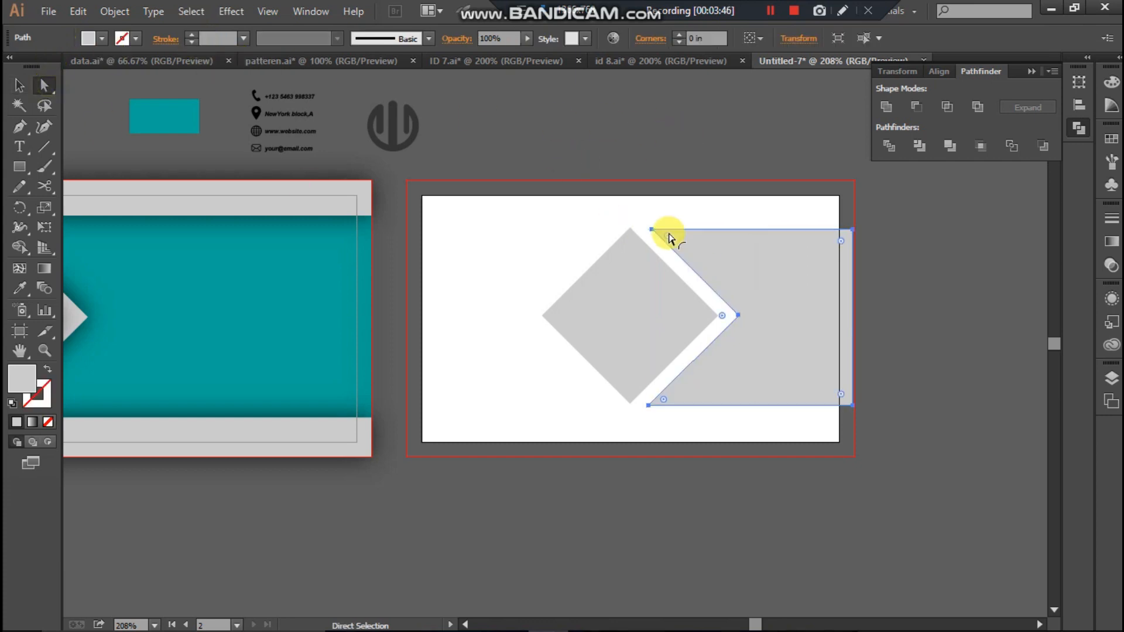
left_click(653, 233)
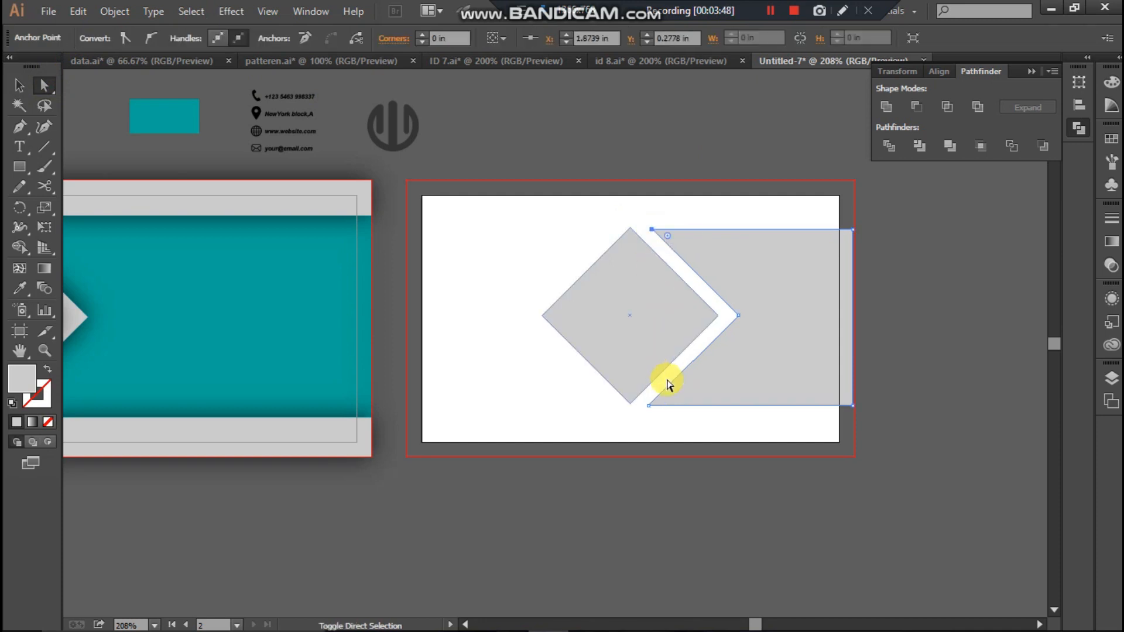
left_click(649, 406, "shift")
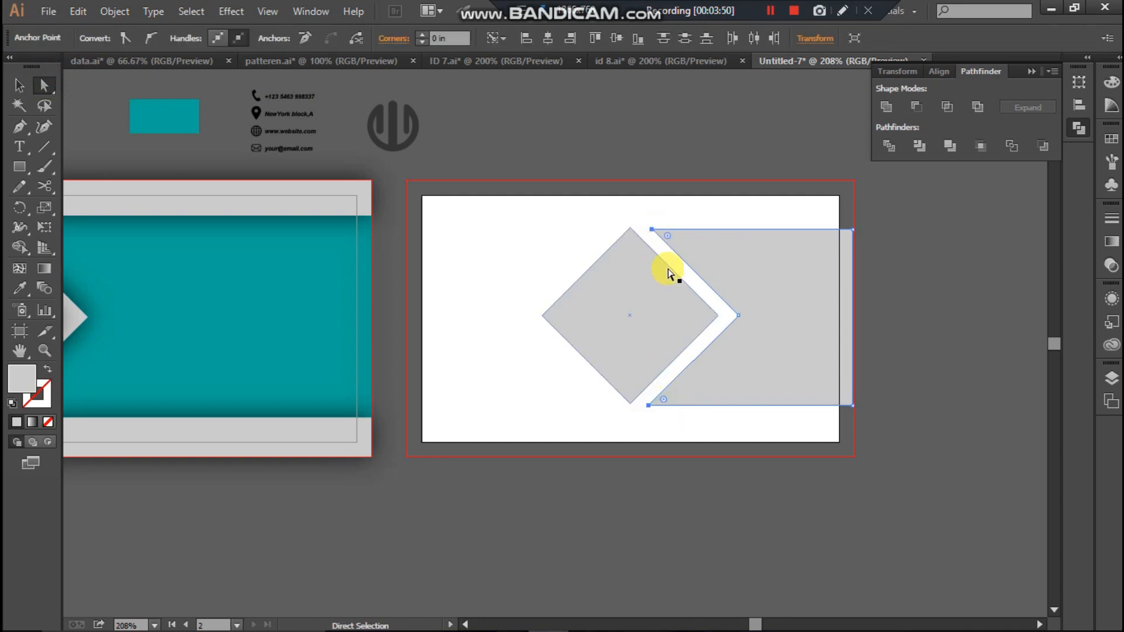
left_click(19, 86)
left_click(622, 114)
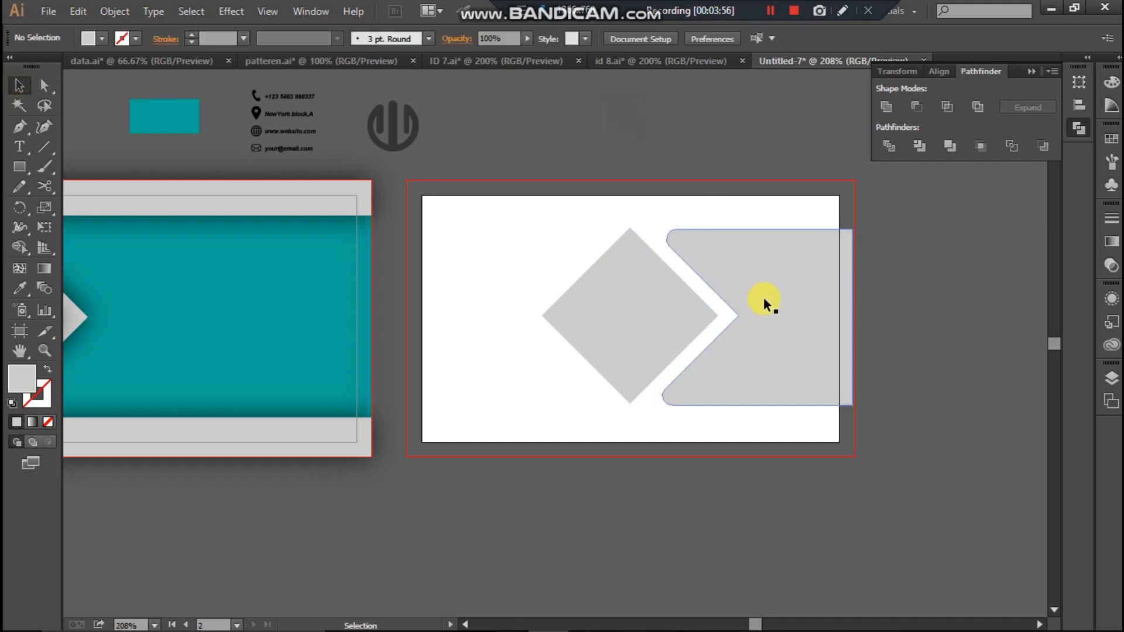
left_click(764, 303)
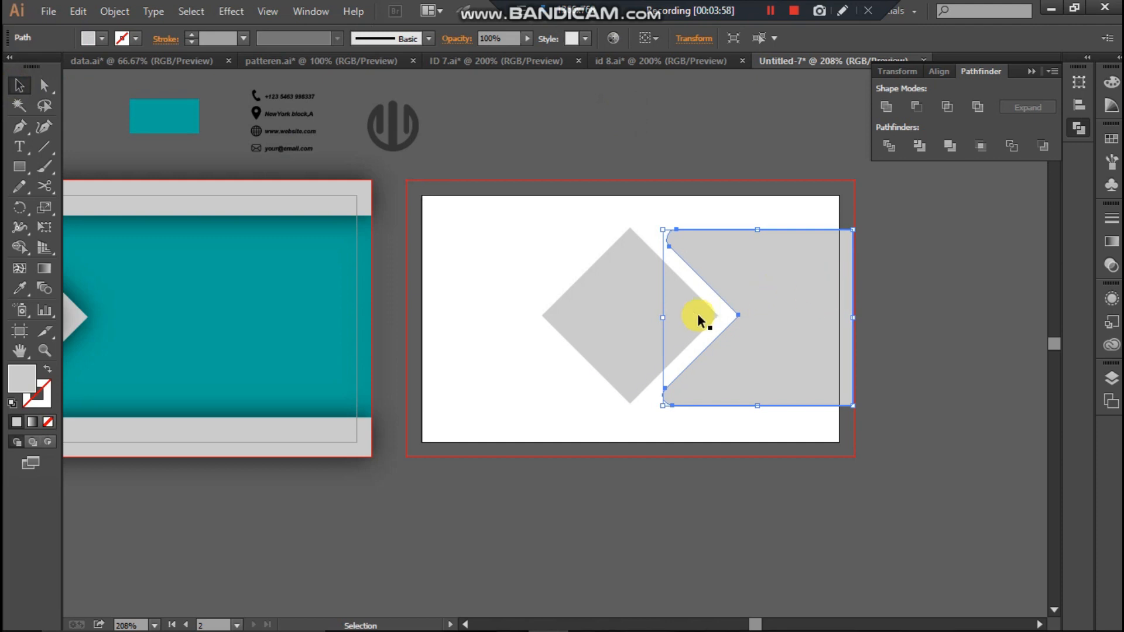
left_click_drag(663, 317, 672, 319)
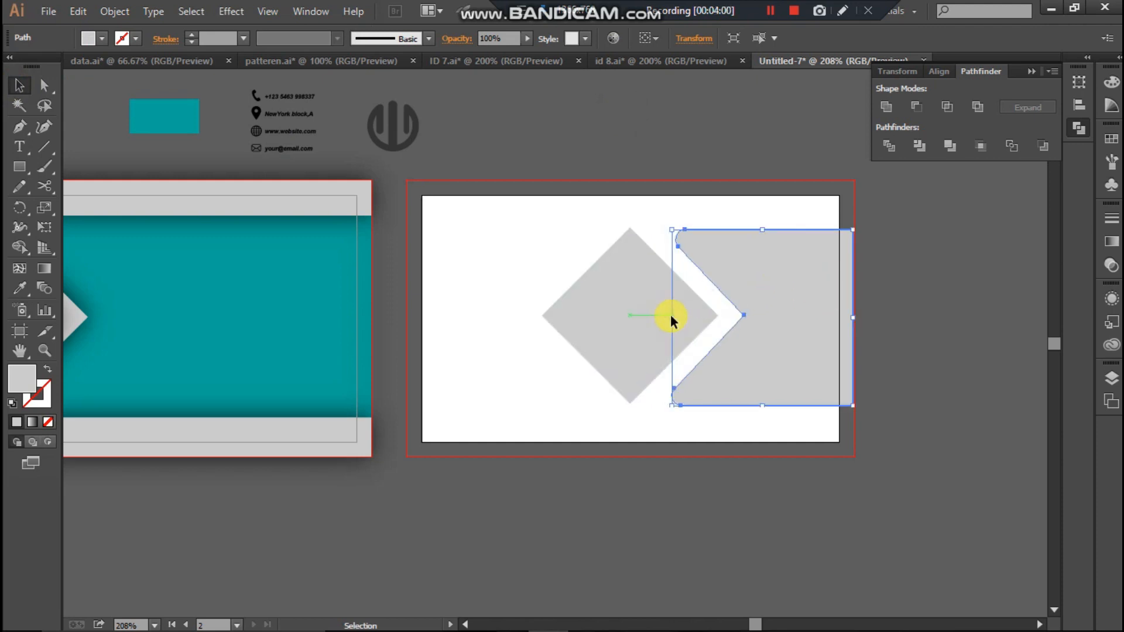
- Create a copy of the notched shape reflected about the vertical axis and place it against the back card's left bleed edge
right_click(762, 276)
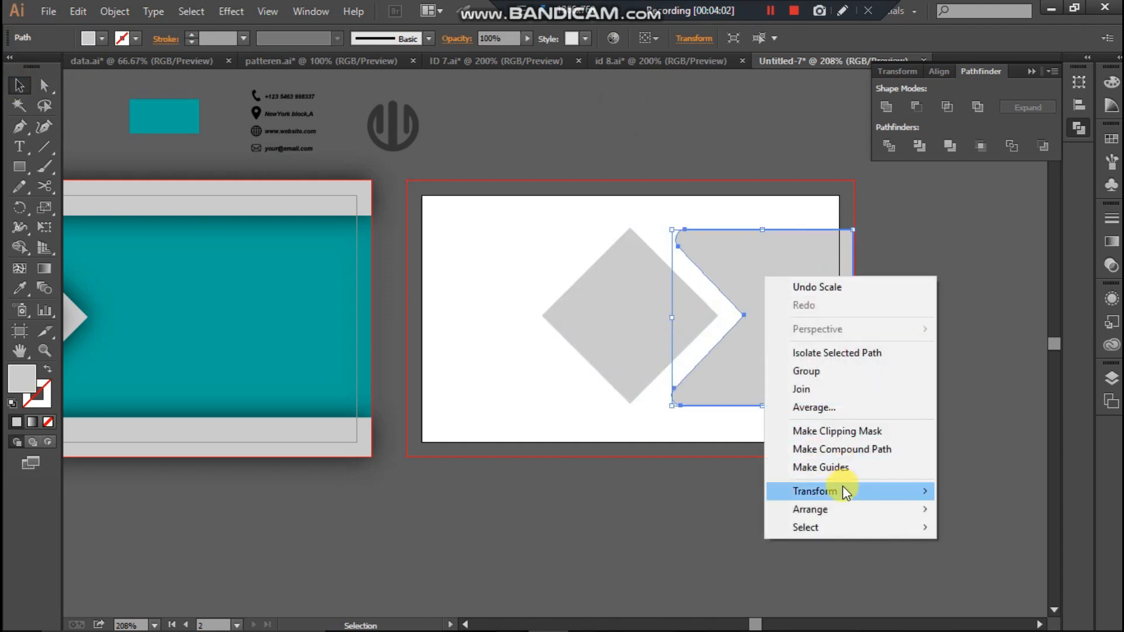
mouse_move(812, 492)
left_click(654, 417)
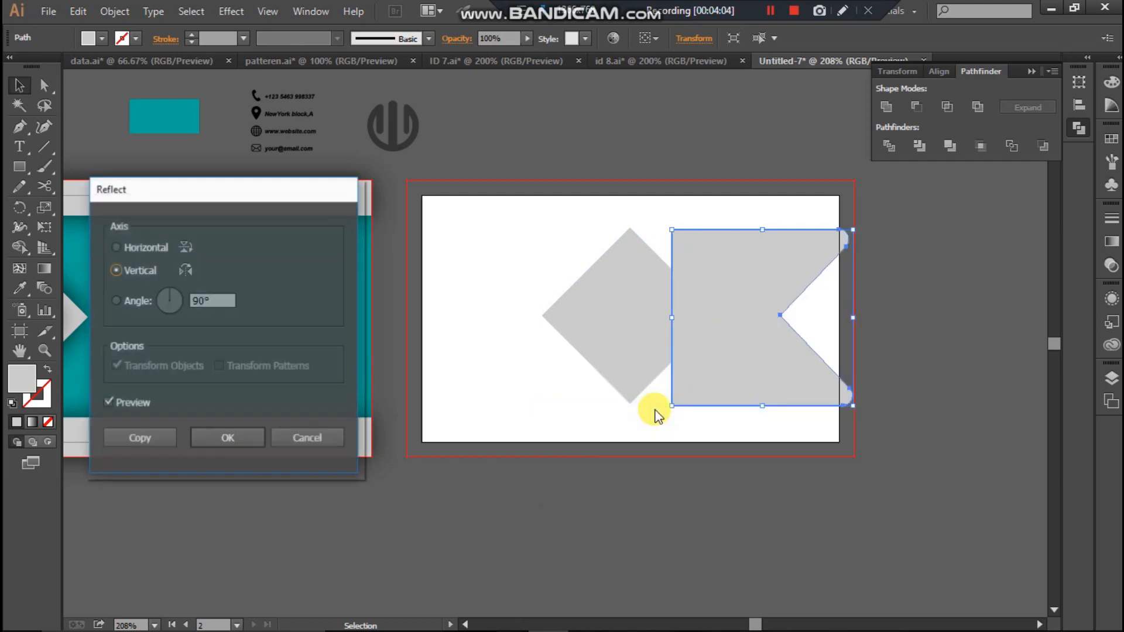
left_click(146, 436)
left_click_drag(844, 328, 509, 352)
left_click(580, 128)
scroll(587, 114, "down", 1)
scroll(587, 114, "up", 1)
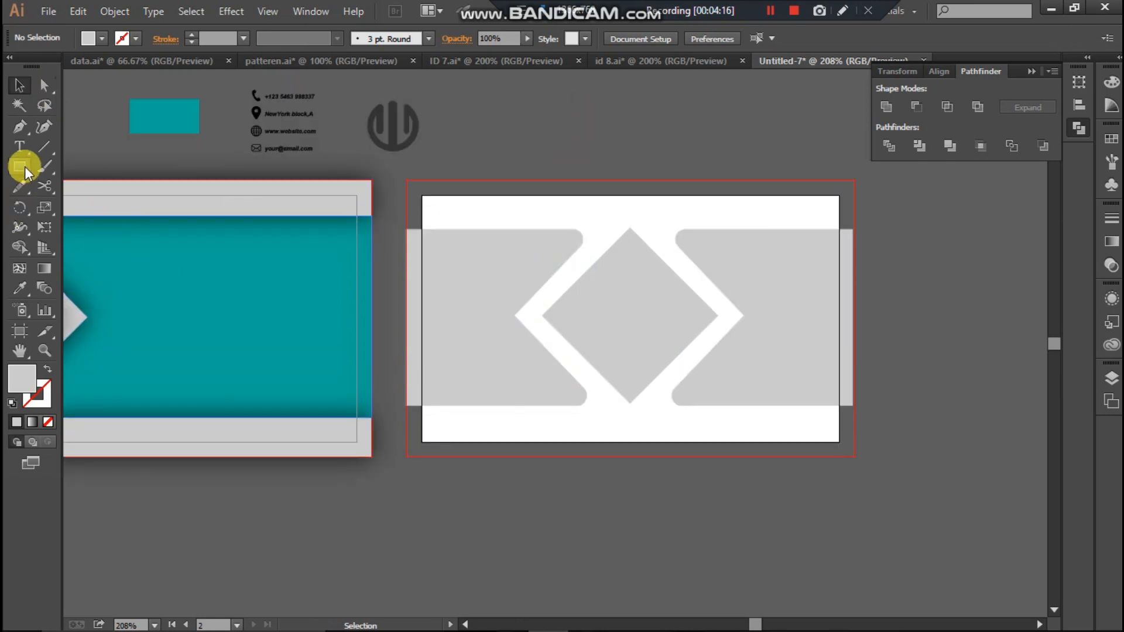
- Fill both notched shapes with the teal sampled from the front card
left_click(456, 288)
left_click(816, 296, "shift")
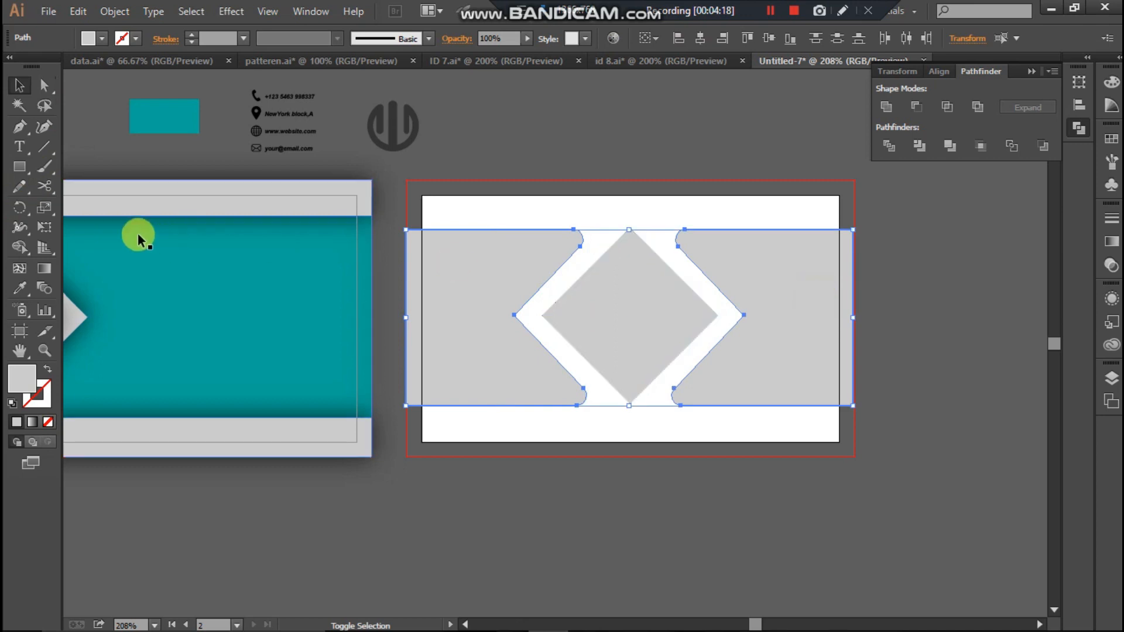
left_click(20, 288)
left_click(187, 302)
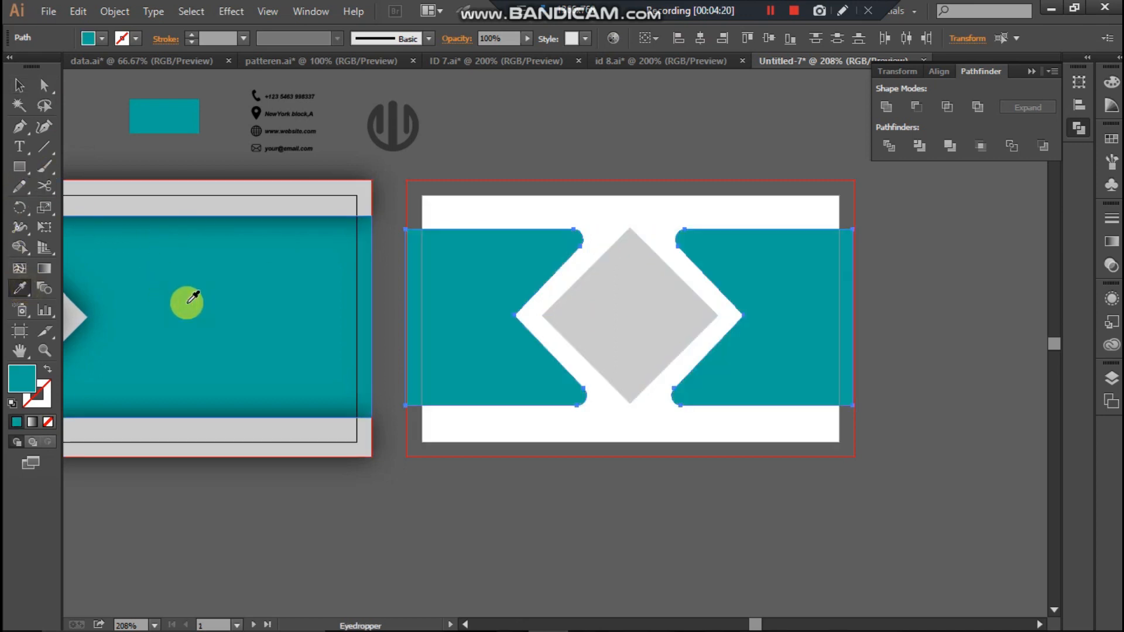
left_click(20, 85)
left_click(86, 107)
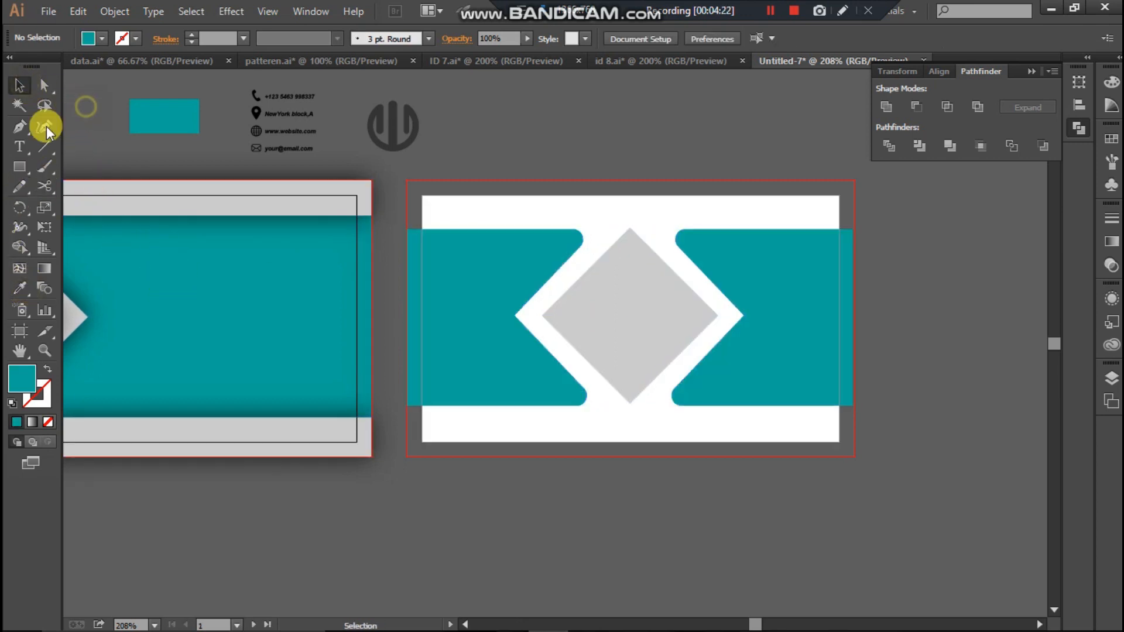
- Draw a 3.64 by 2.25 in rectangle over the back card's full bleed area and send it to the back
left_click(19, 167)
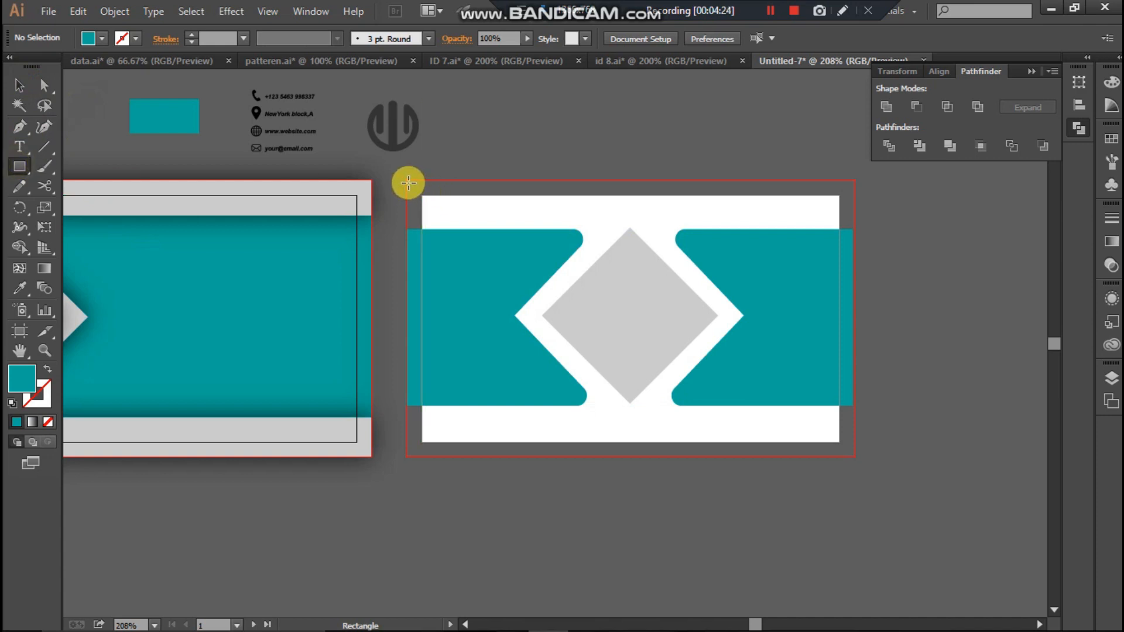
left_click_drag(405, 180, 855, 460)
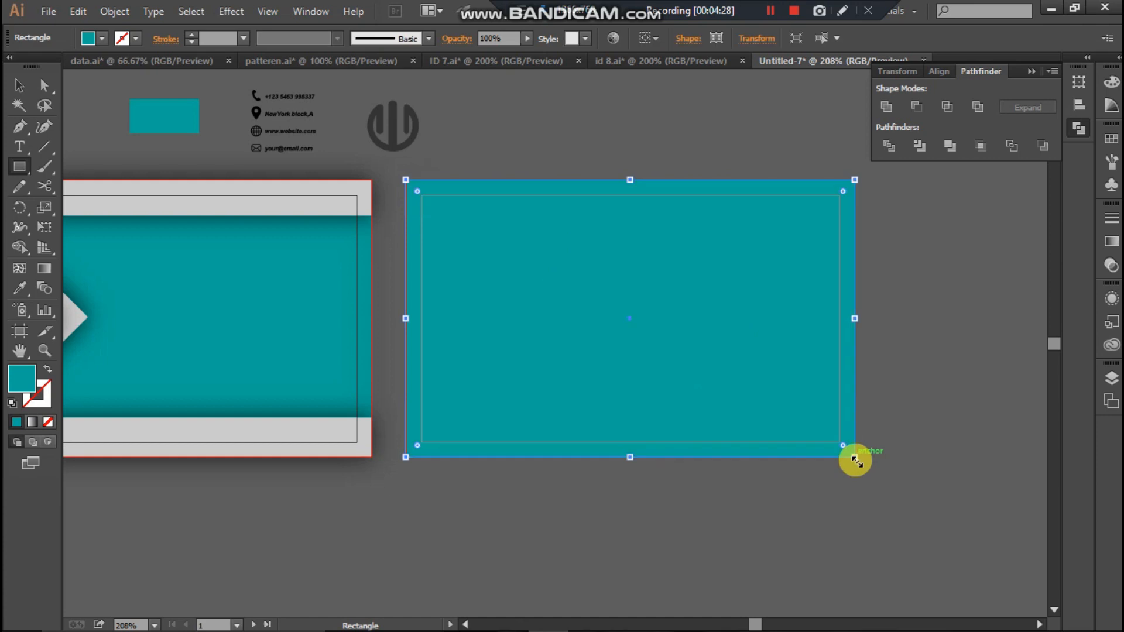
left_click(19, 85)
right_click(541, 248)
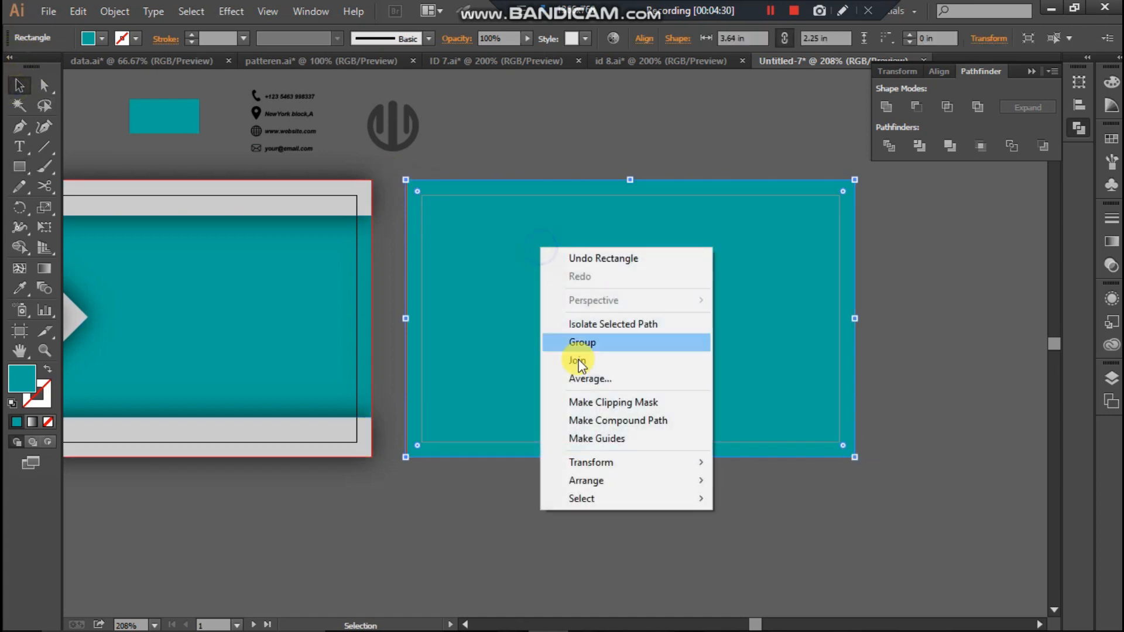
mouse_move(697, 485)
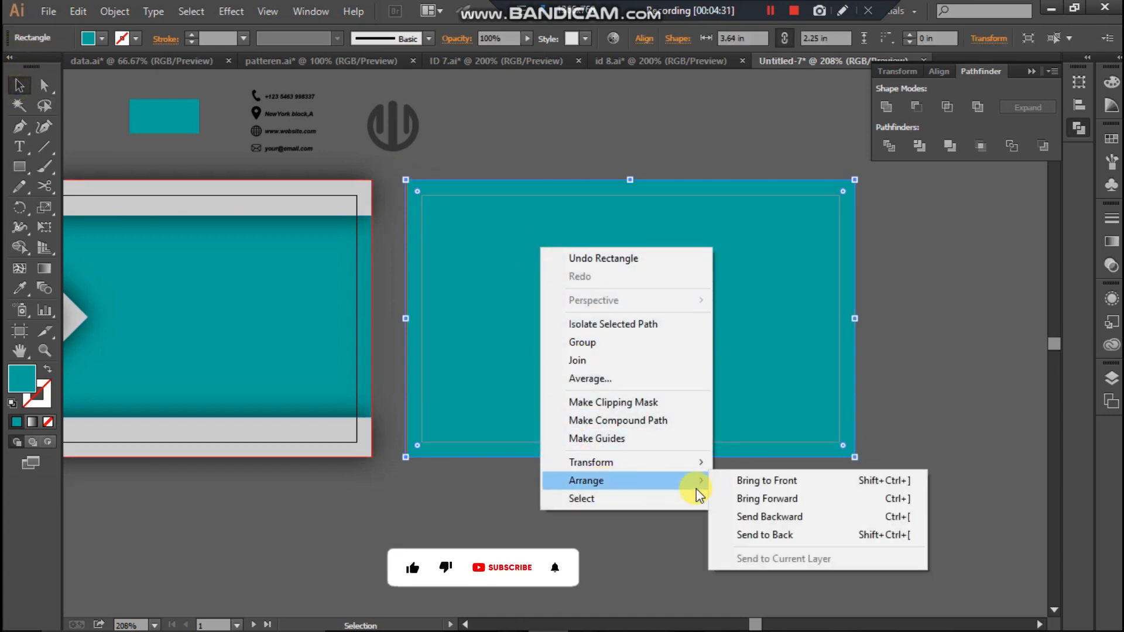
left_click(772, 536)
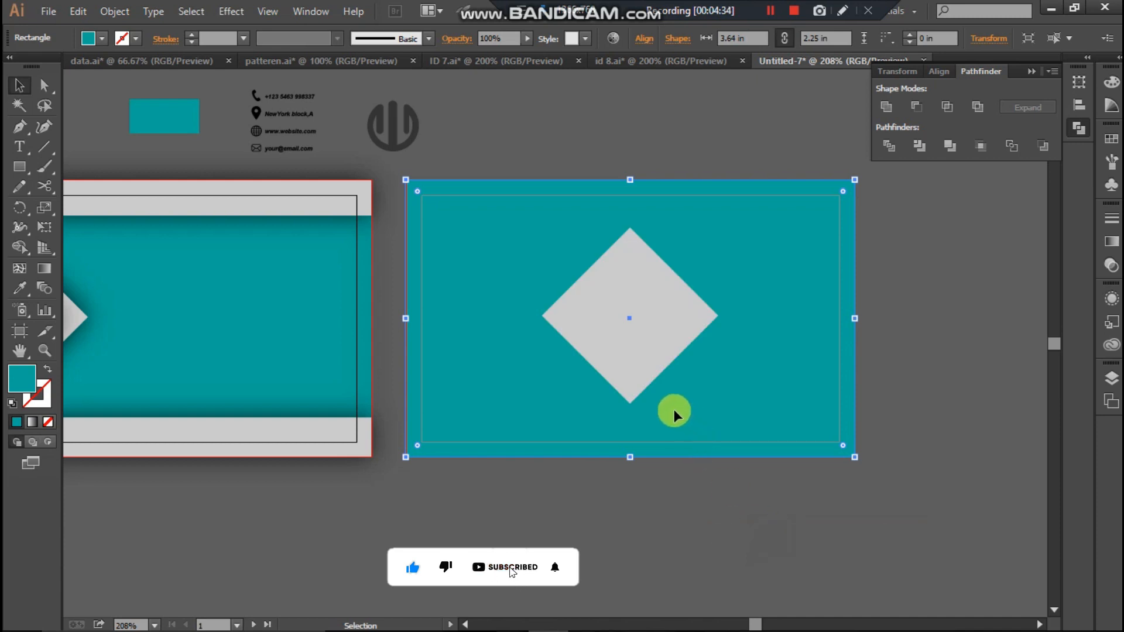
- Fill the back card's background rectangle with a very light gray swatch
left_click(101, 38)
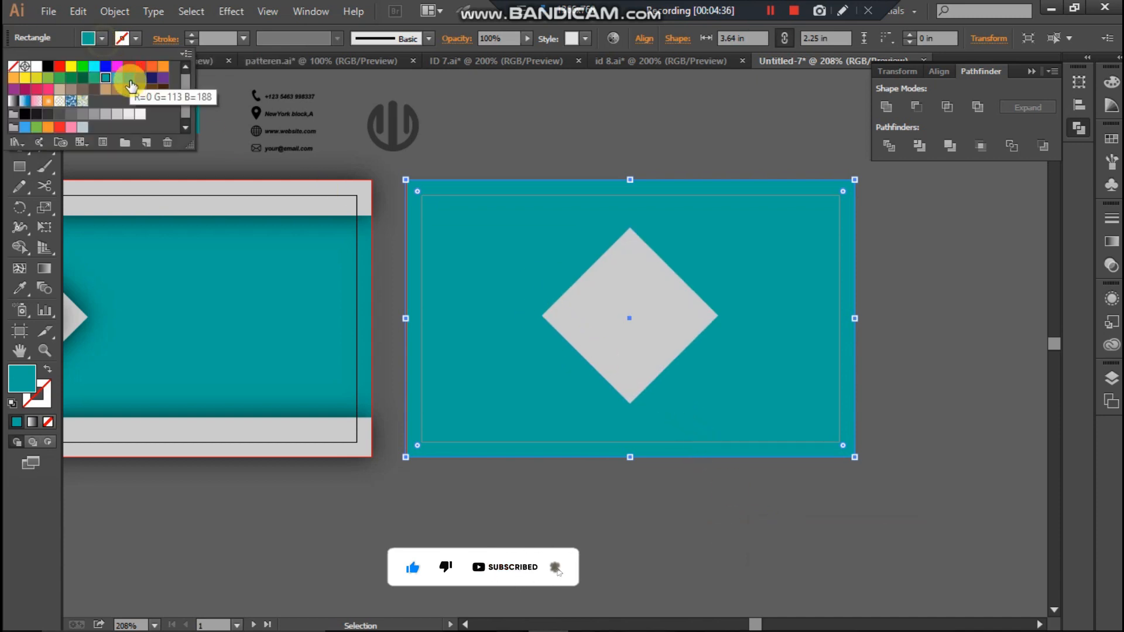
left_click(127, 116)
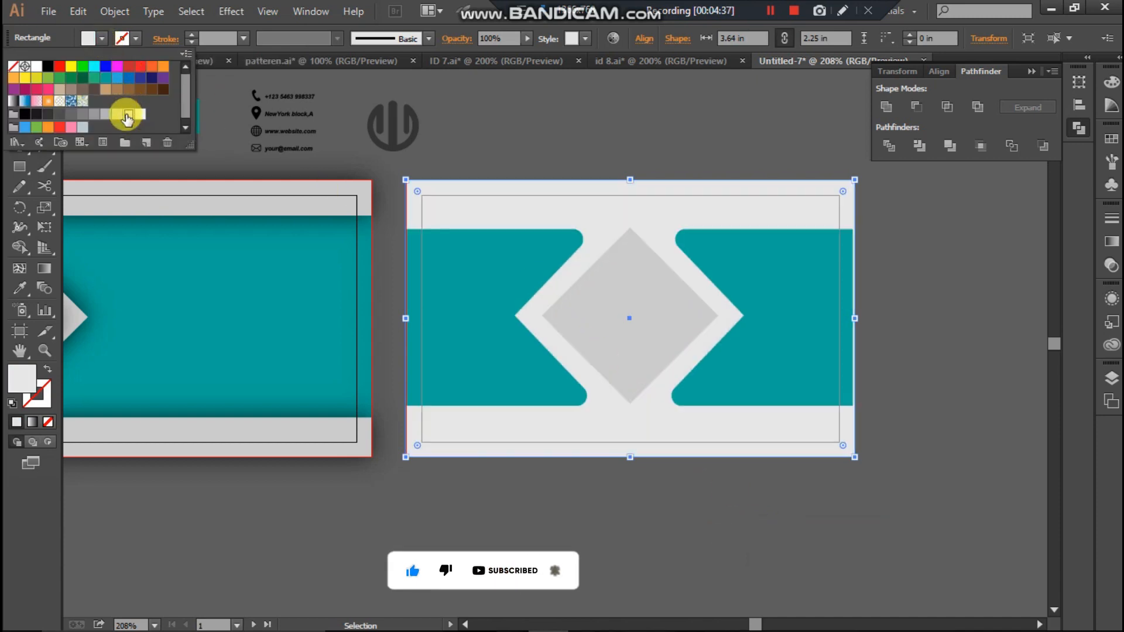
left_click(566, 136)
left_click(589, 138)
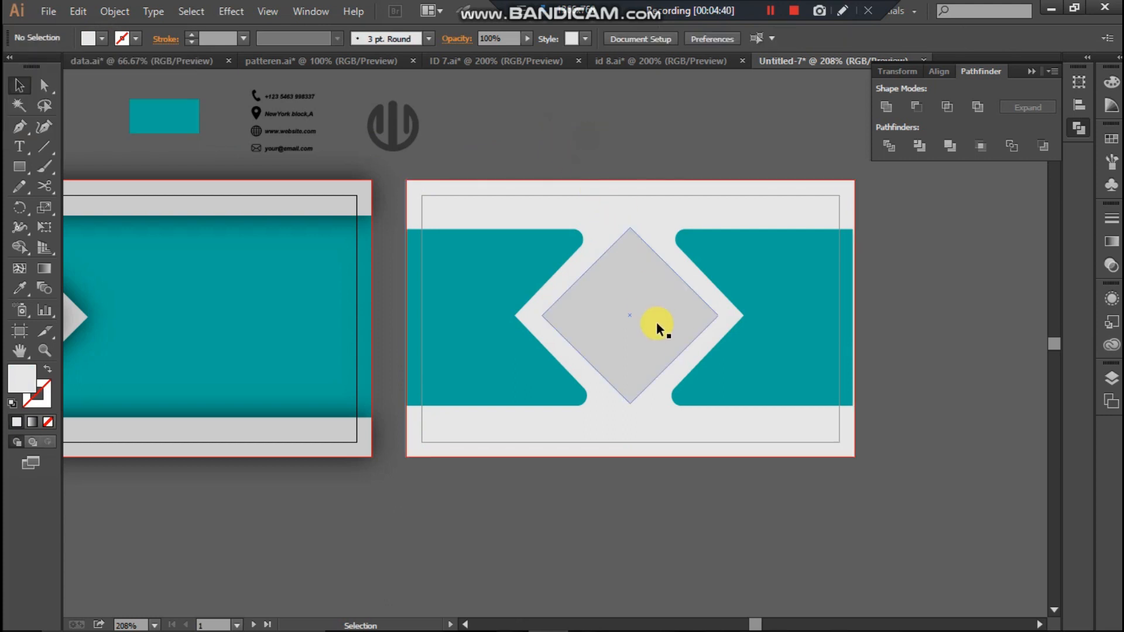
- Move the gray diamond about 1.87 in straight up, off the back card
left_click_drag(656, 321, 637, 91)
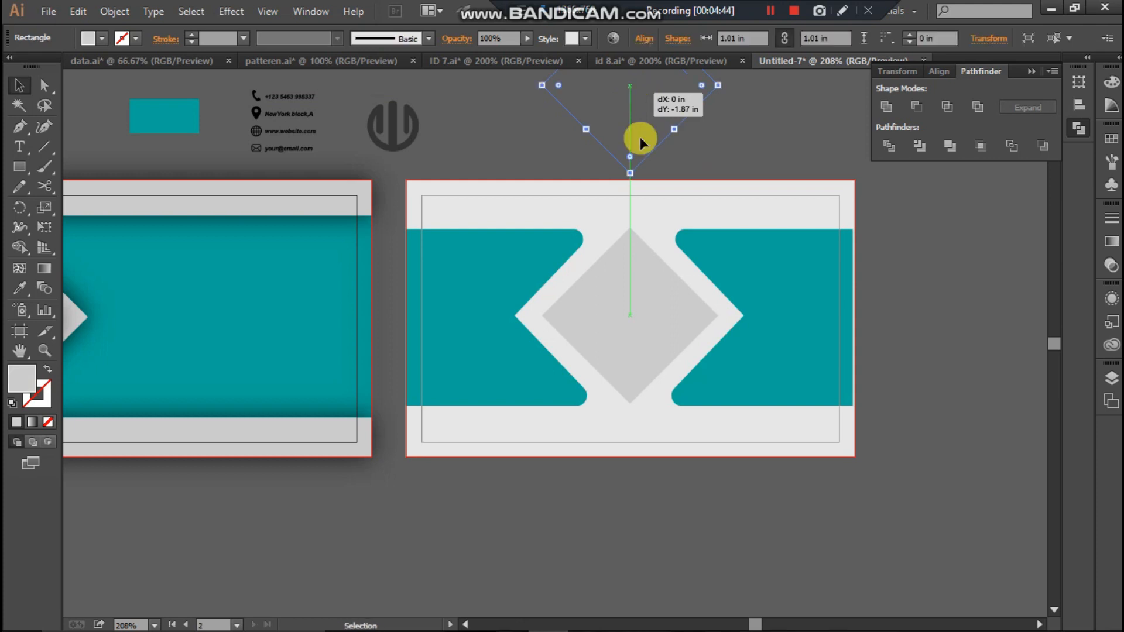
left_click_drag(640, 140, 641, 141)
- Divide the light gray background and the two teal notched shapes with Pathfinder, and ungroup the resulting pieces
left_click_drag(482, 500, 795, 322)
left_click(115, 11)
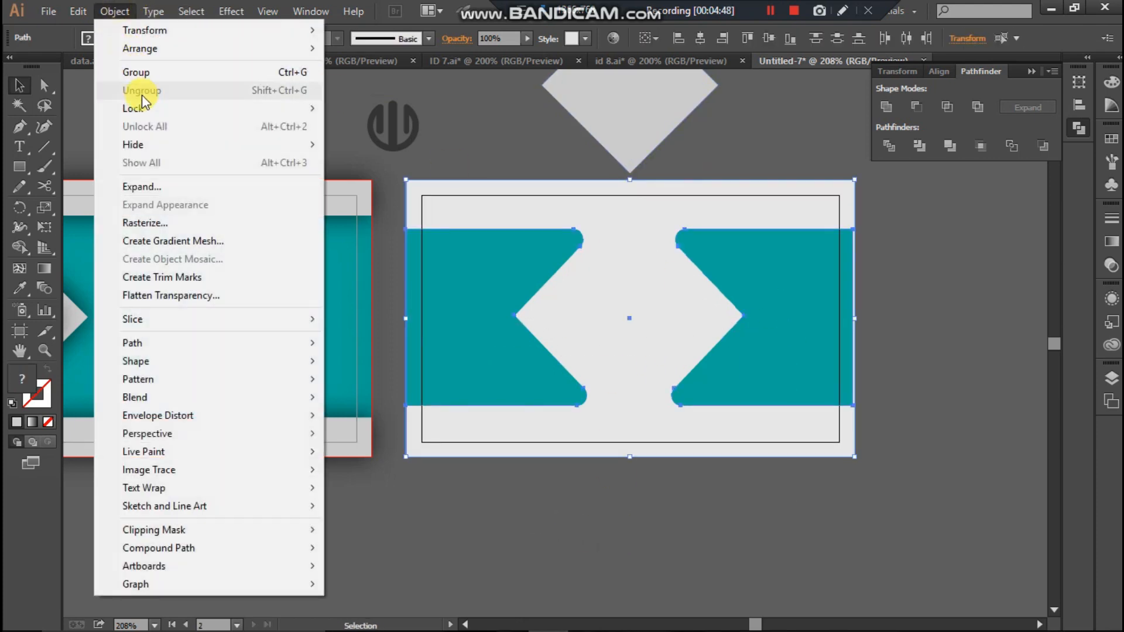
left_click(174, 187)
left_click(882, 148)
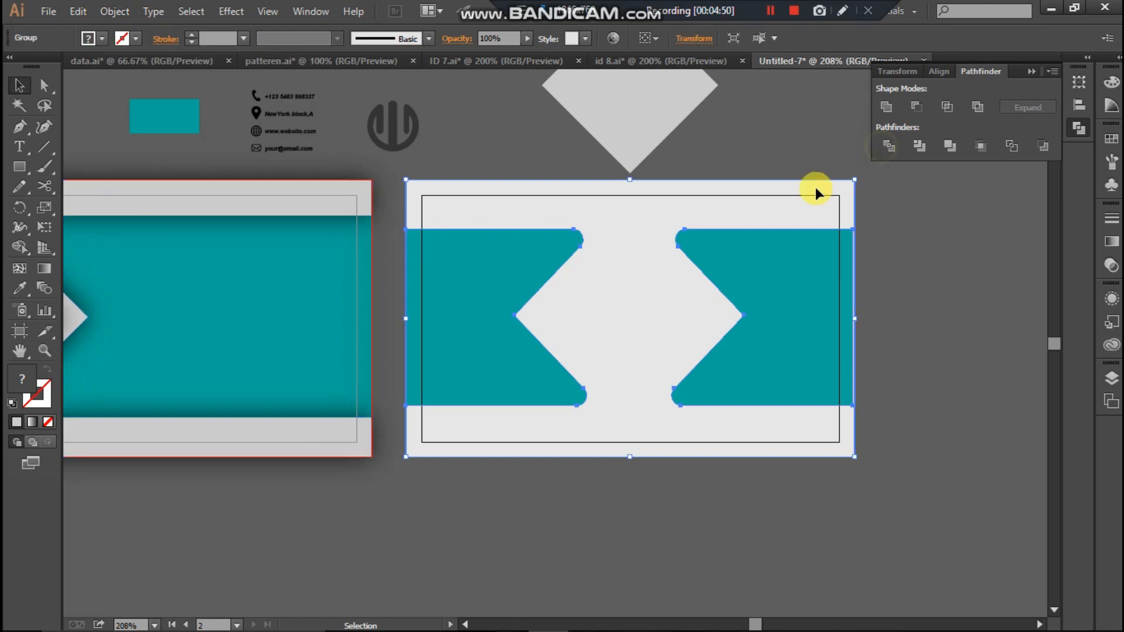
right_click(672, 257)
left_click(715, 350)
left_click(718, 526)
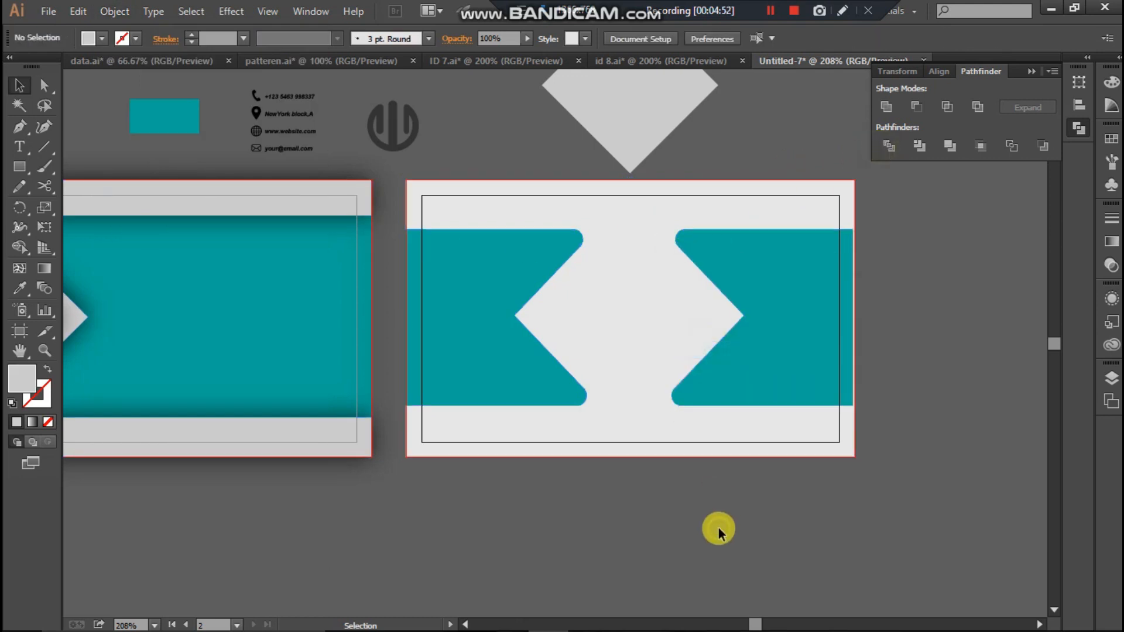
- Bring the light gray background shape of the back card to the front
left_click(637, 311)
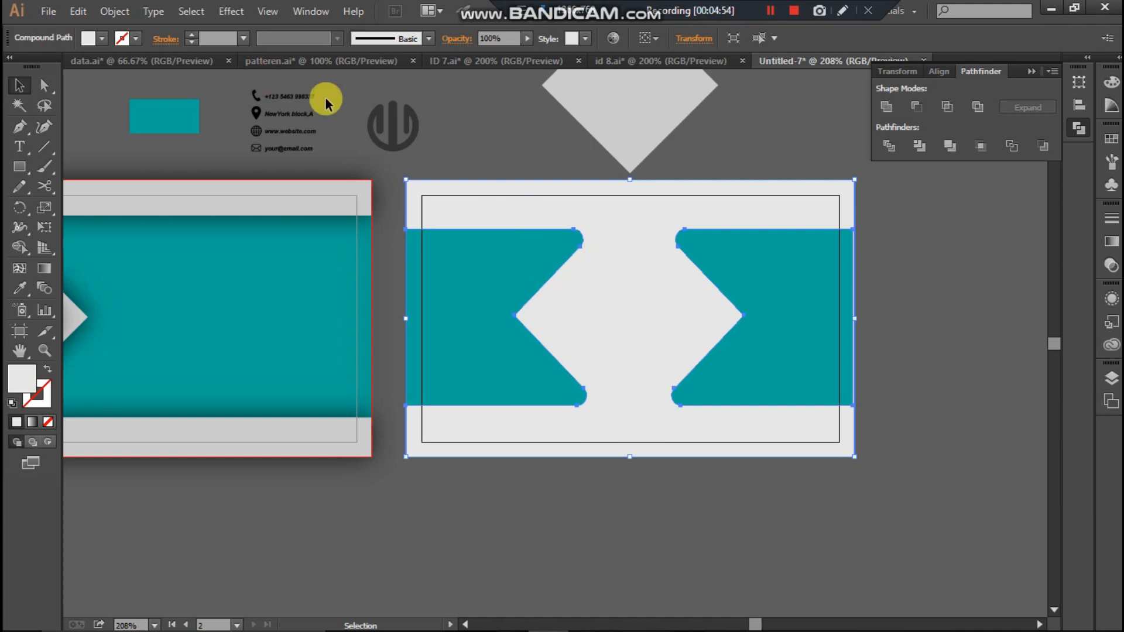
right_click(650, 249)
mouse_move(726, 381)
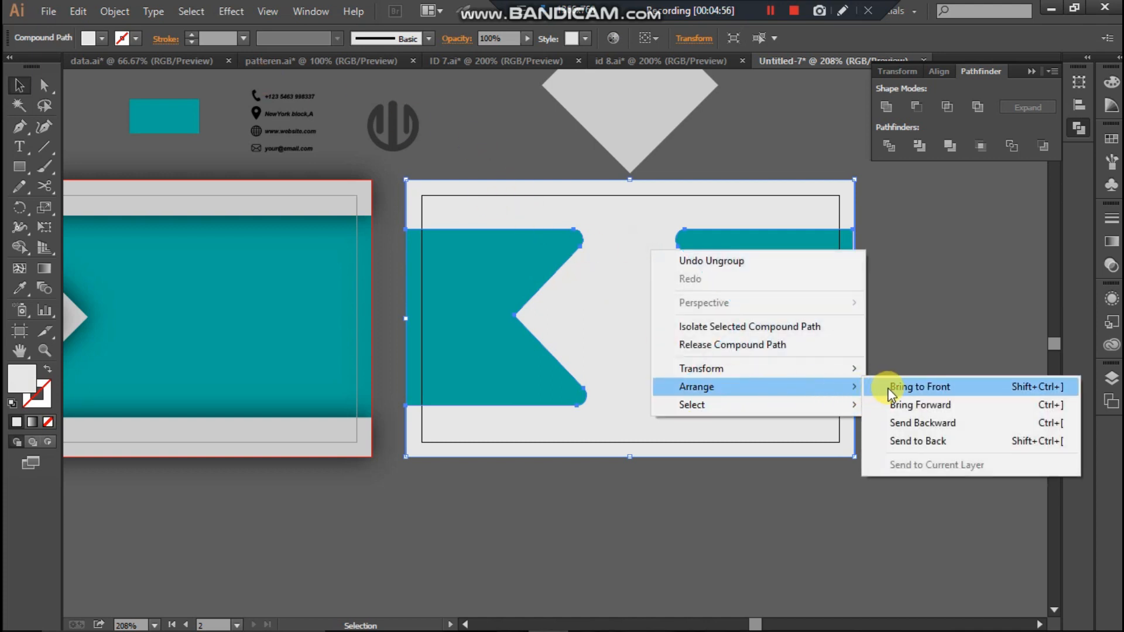
left_click(891, 388)
- Apply a black drop shadow to the light gray background shape in Normal mode with 73% opacity, 0 in offsets and 0.1 in blur
left_click(233, 11)
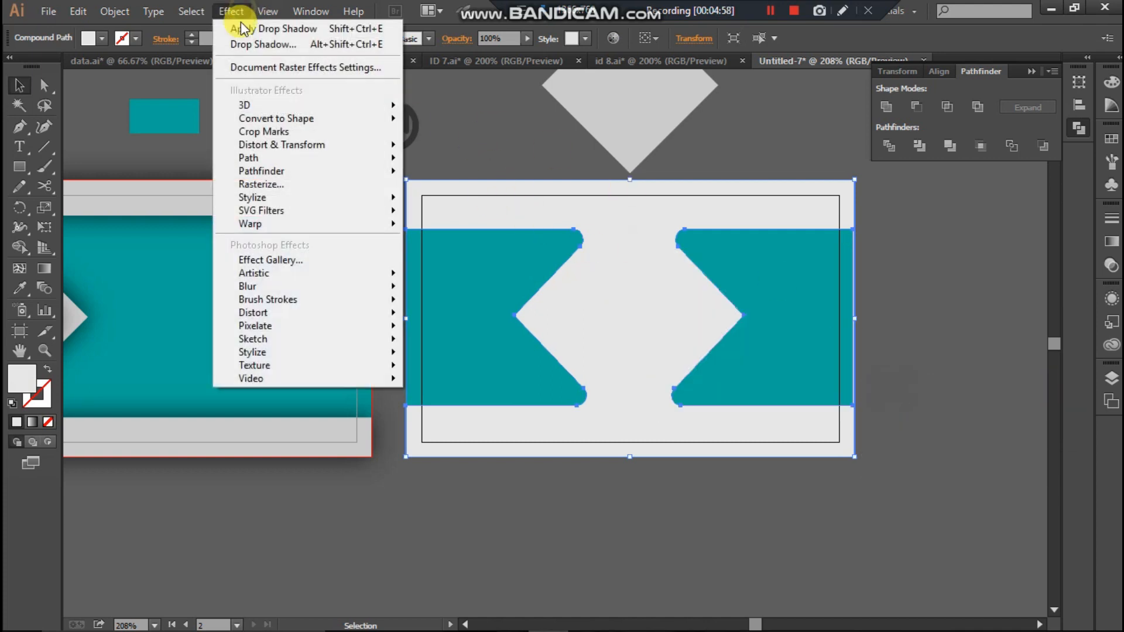
mouse_move(384, 197)
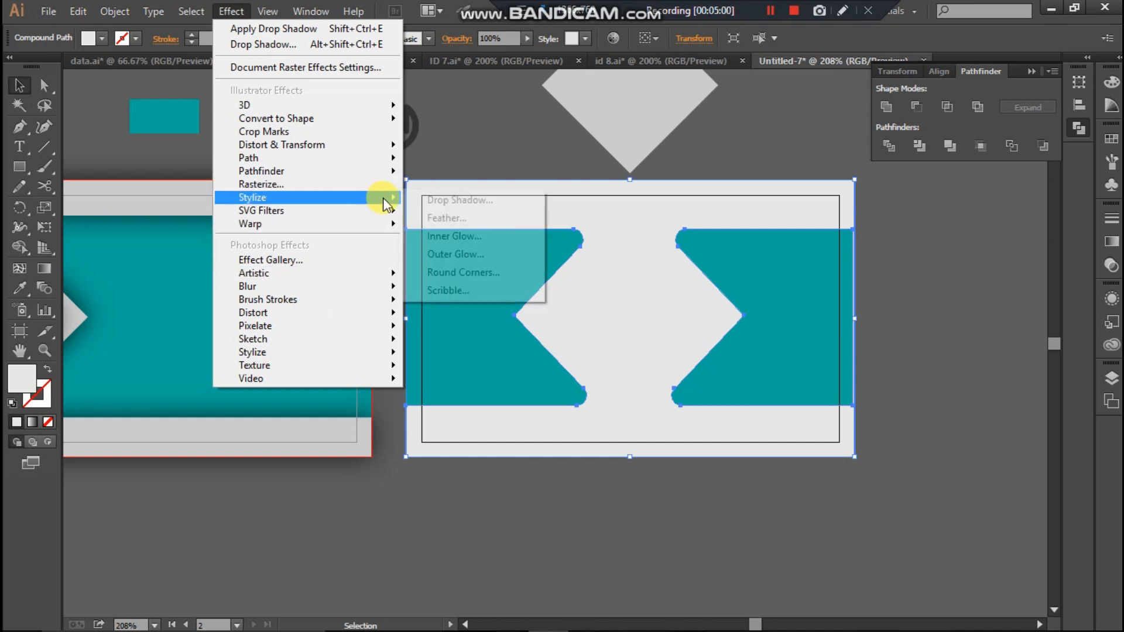
left_click(428, 201)
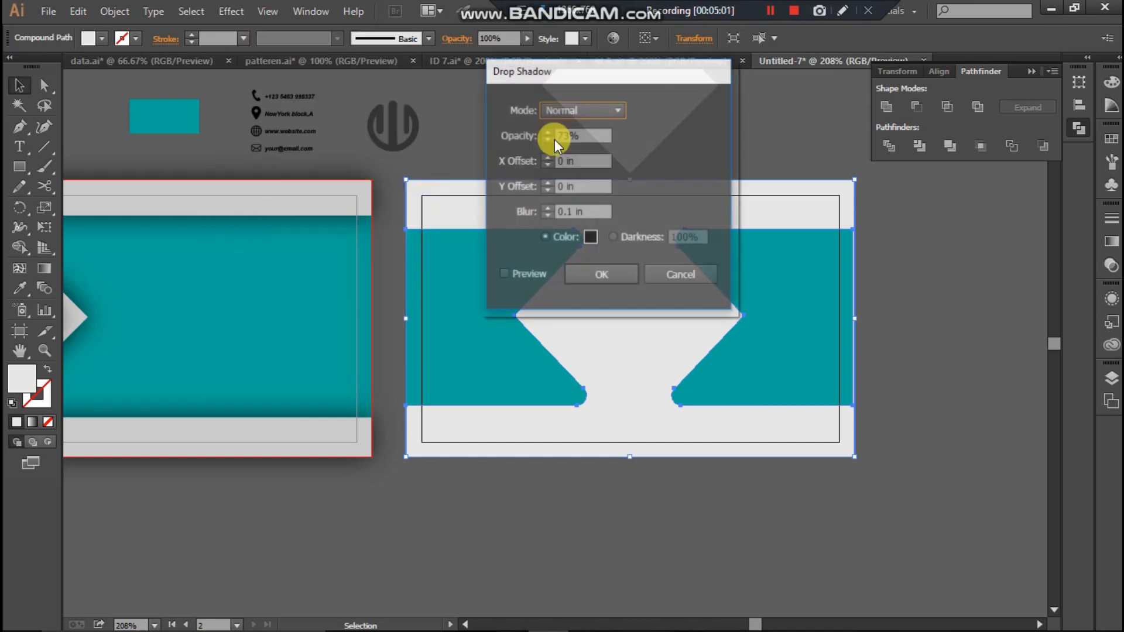
left_click(539, 269)
left_click_drag(606, 91, 350, 135)
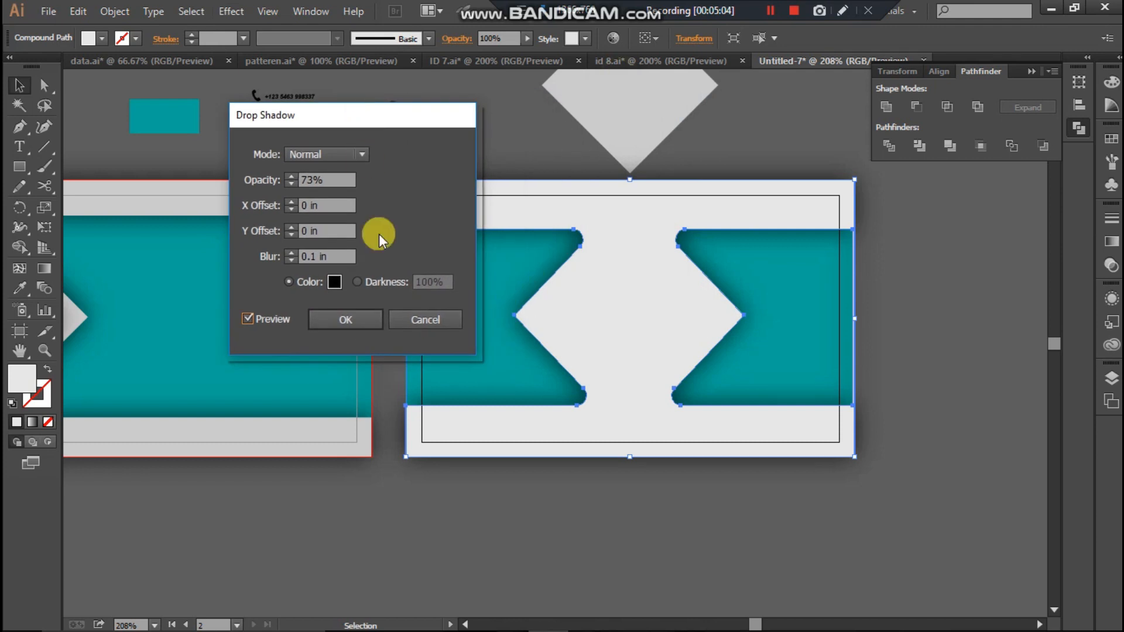
left_click(365, 321)
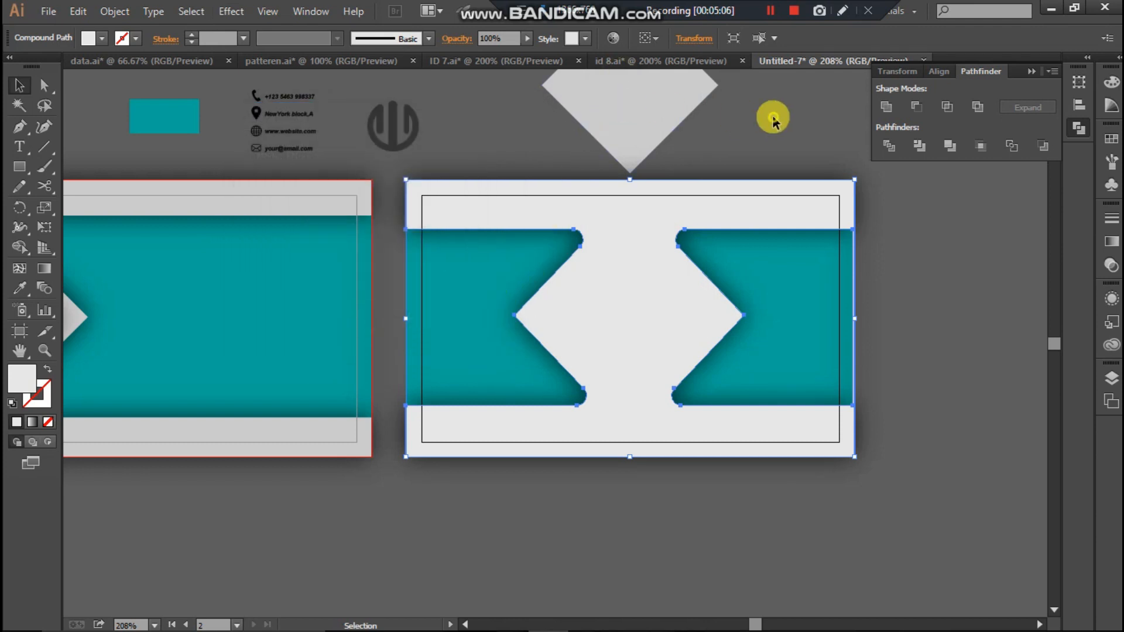
left_click(755, 115)
- Move the gray diamond back to the center between the teal shapes and fill it with the R=242 G=242 B=242 swatch
left_click_drag(651, 107, 661, 338)
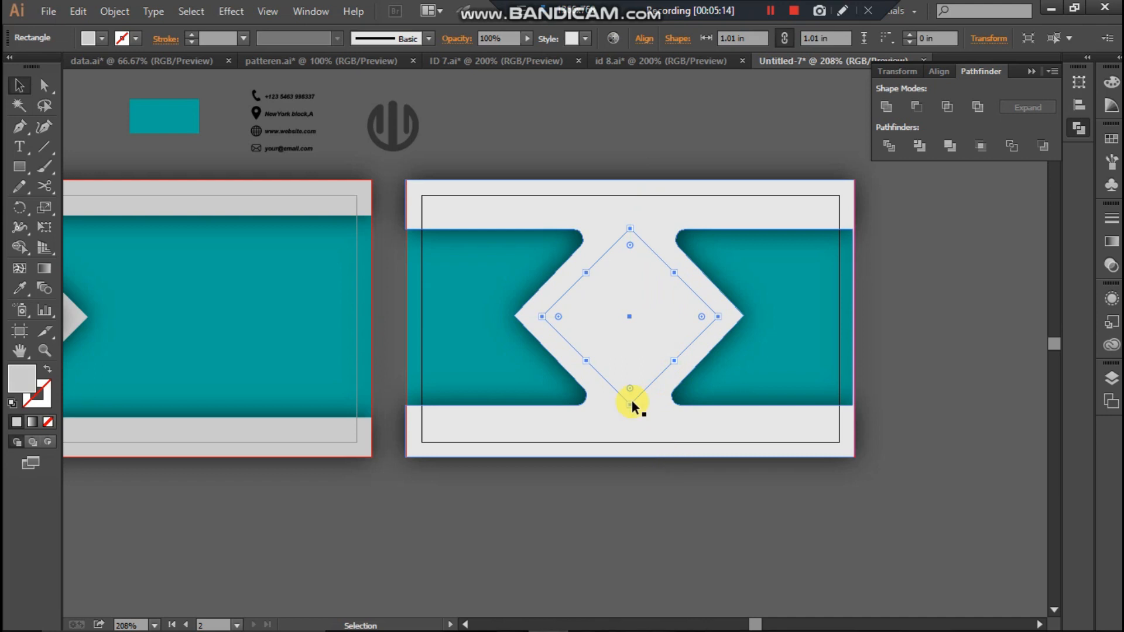
left_click(103, 39)
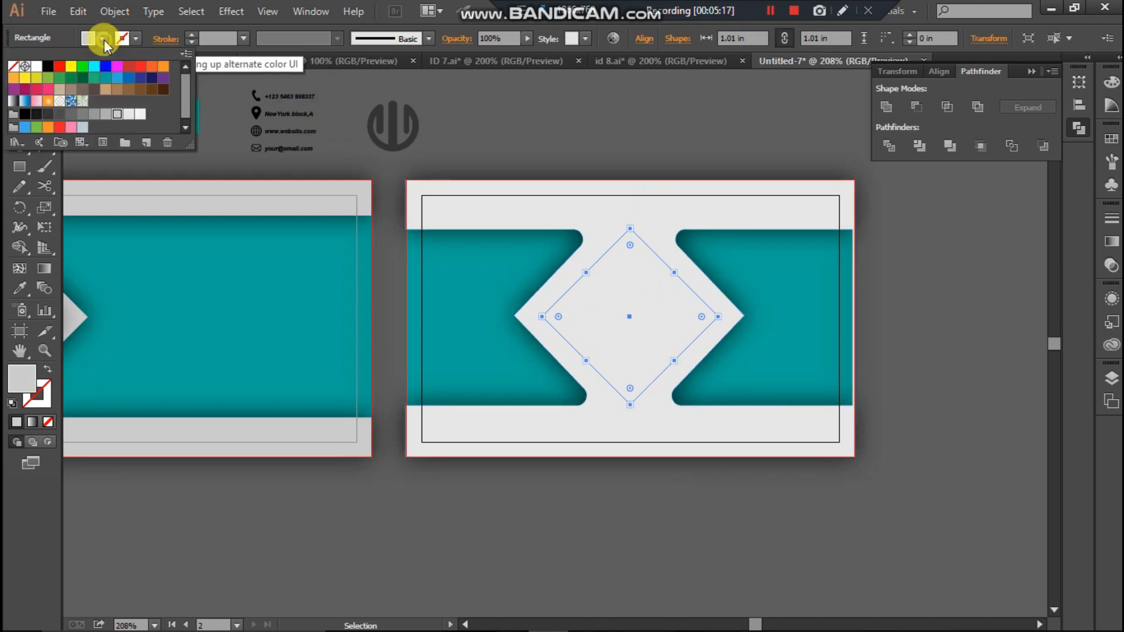
left_click(139, 115)
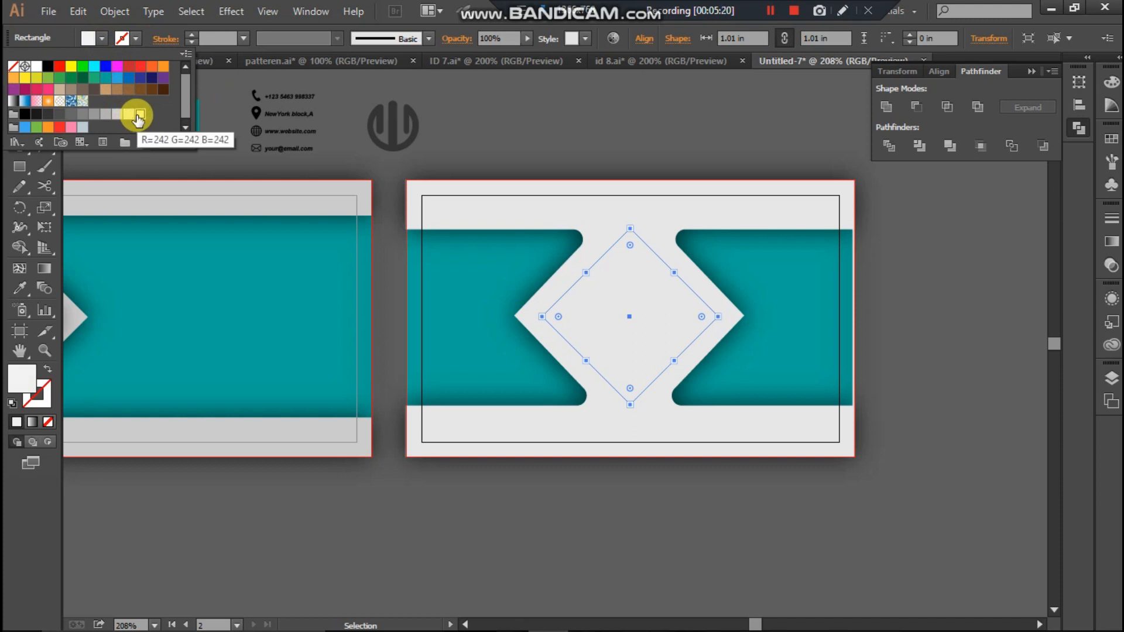
left_click(129, 115)
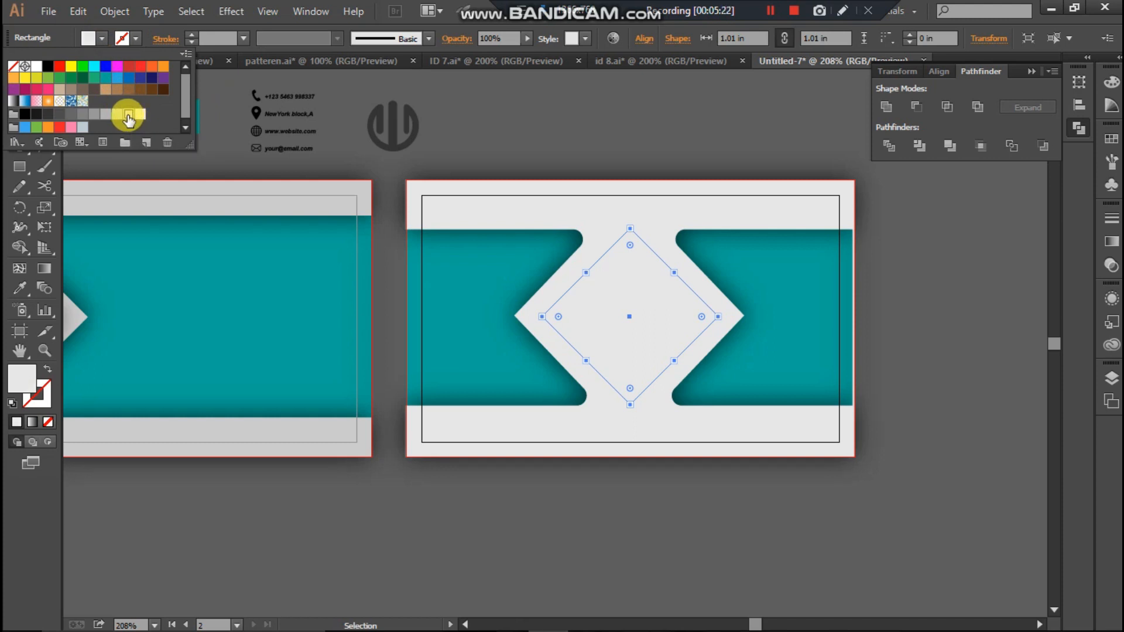
left_click(615, 308)
right_click(610, 333)
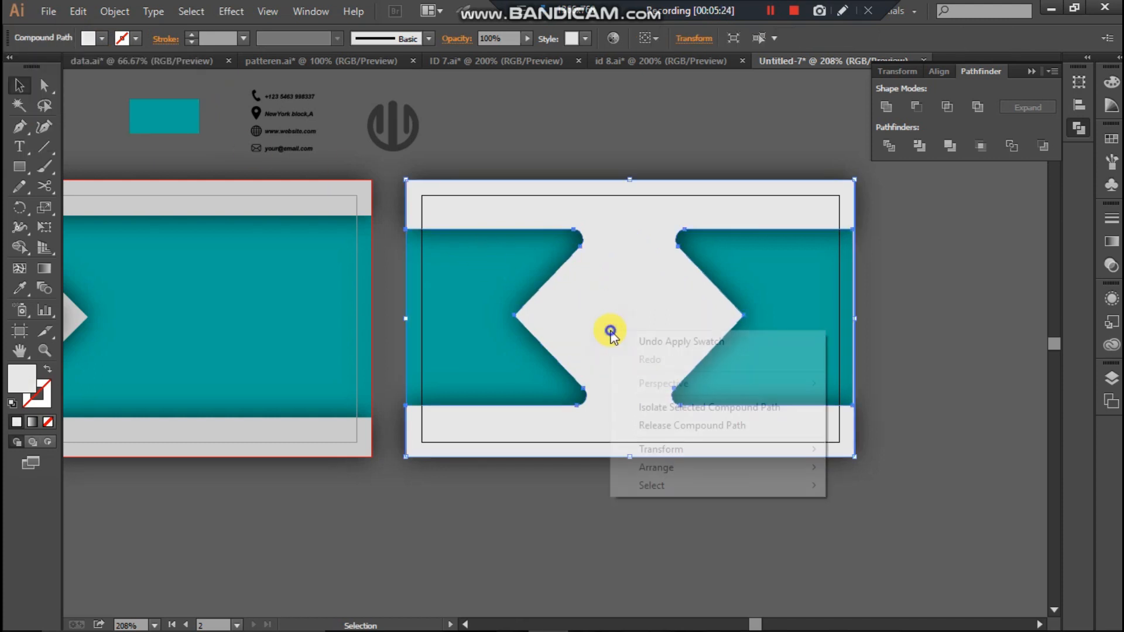
left_click(598, 138)
left_click(600, 141)
- Bring the diamond to the front, above the light gray background shape
left_click(639, 275)
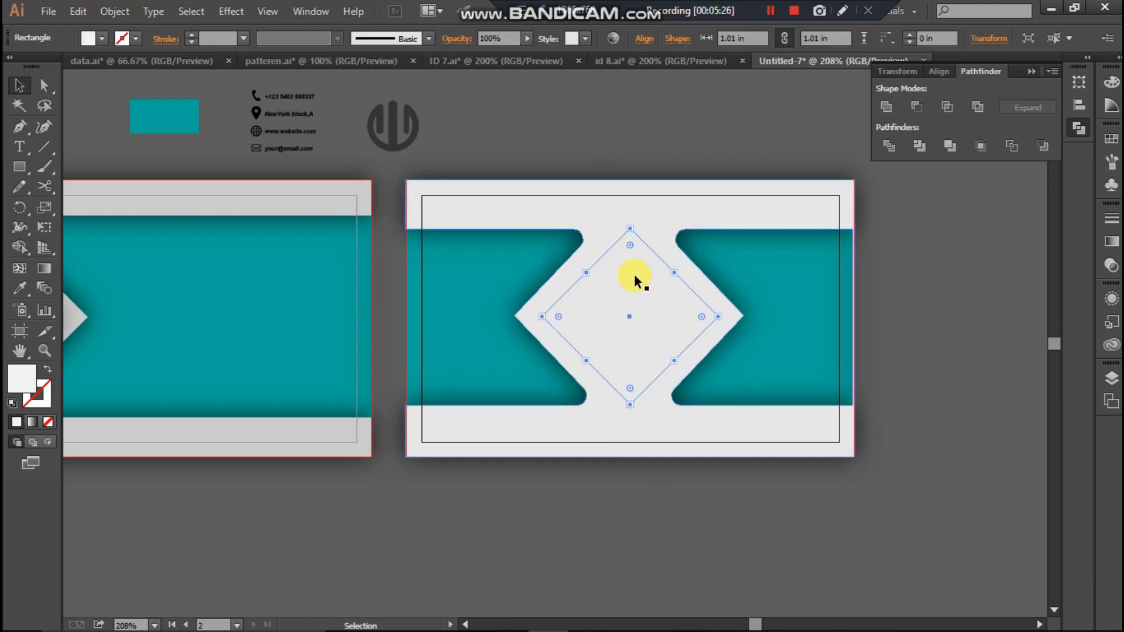
right_click(637, 275)
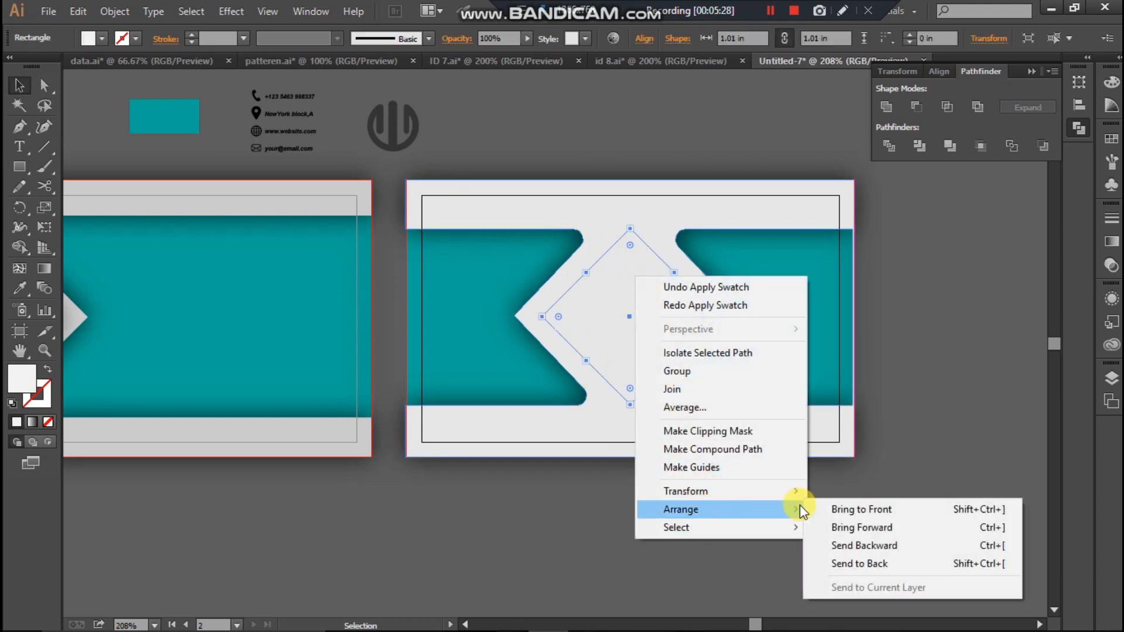
left_click(785, 511)
left_click(616, 133)
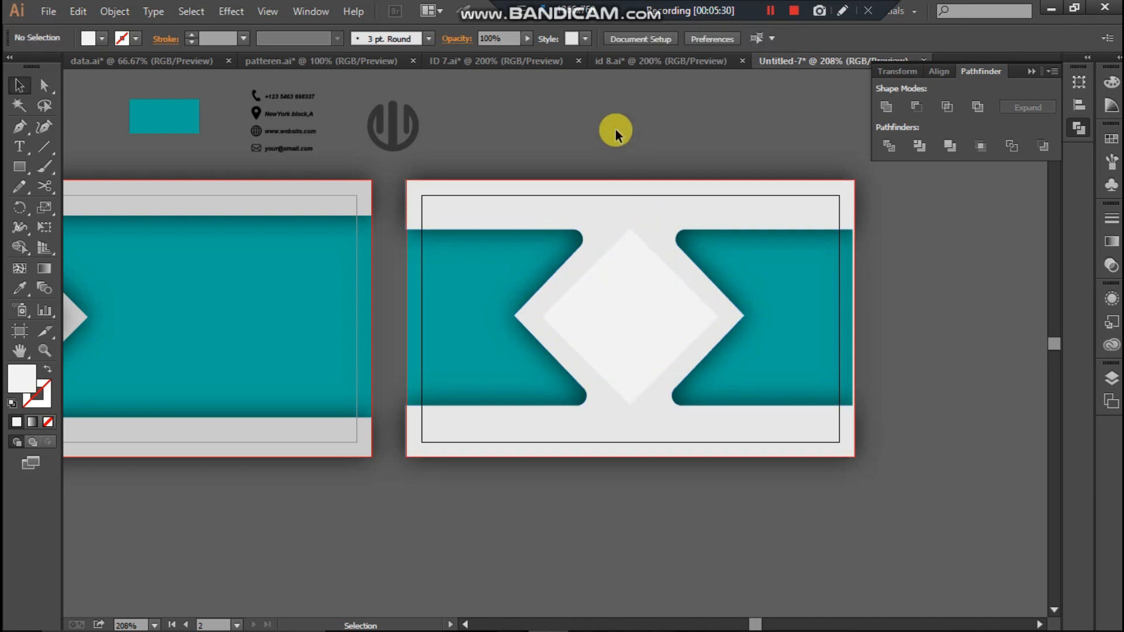
- Try a black drop shadow with 73% opacity and 0.1 in blur on the unoutlined central diamond, and undo it
left_click(632, 302)
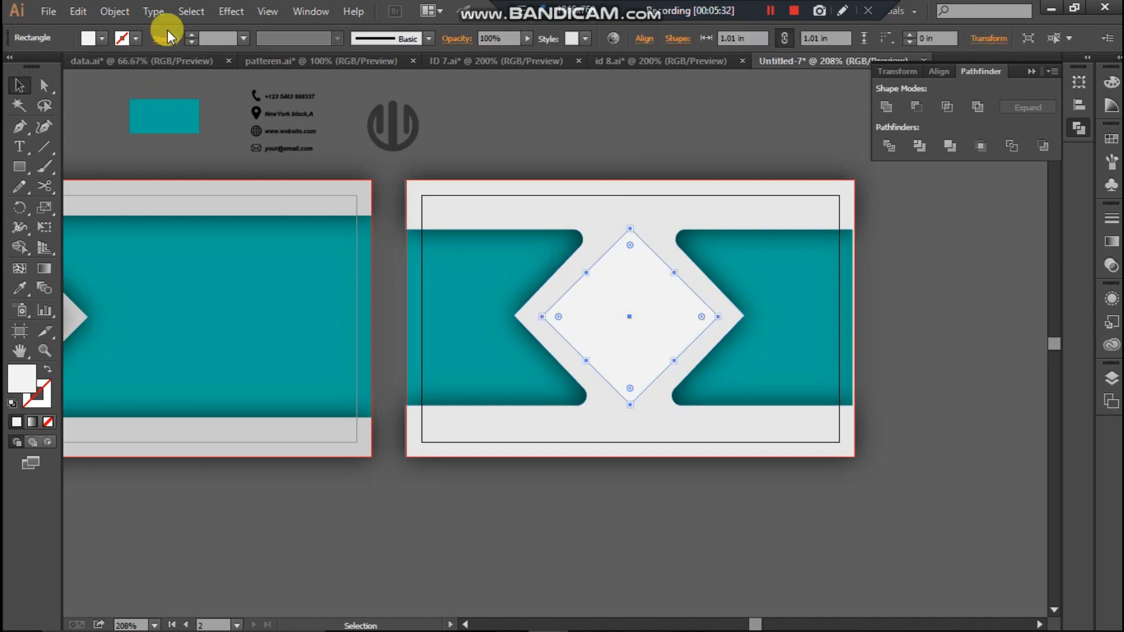
left_click(231, 11)
mouse_move(269, 195)
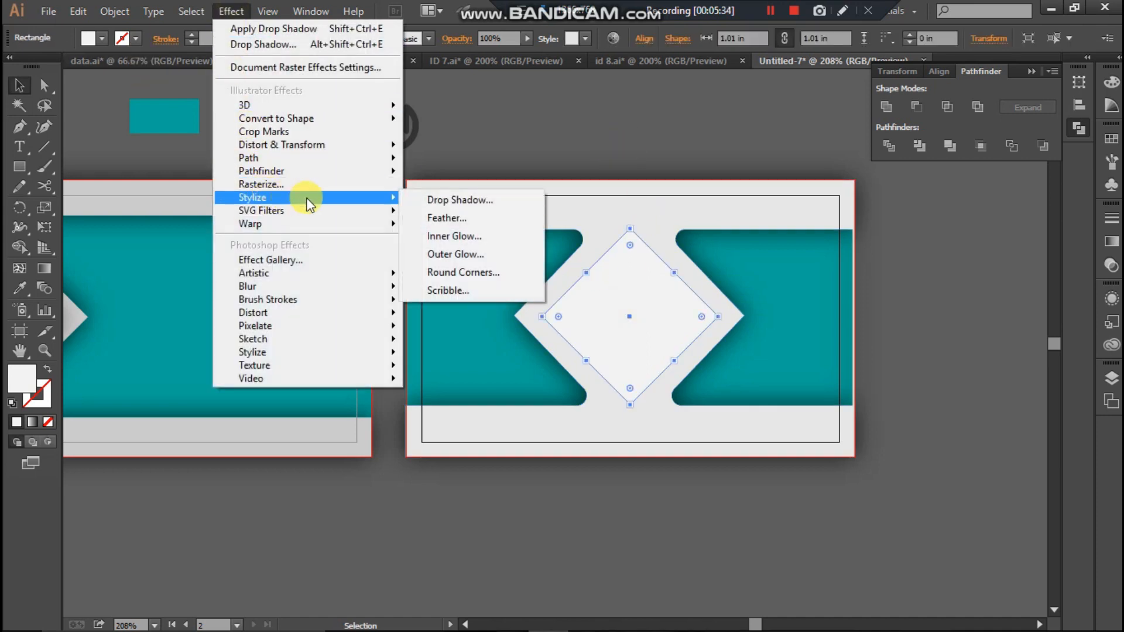
left_click(445, 195)
left_click(248, 319)
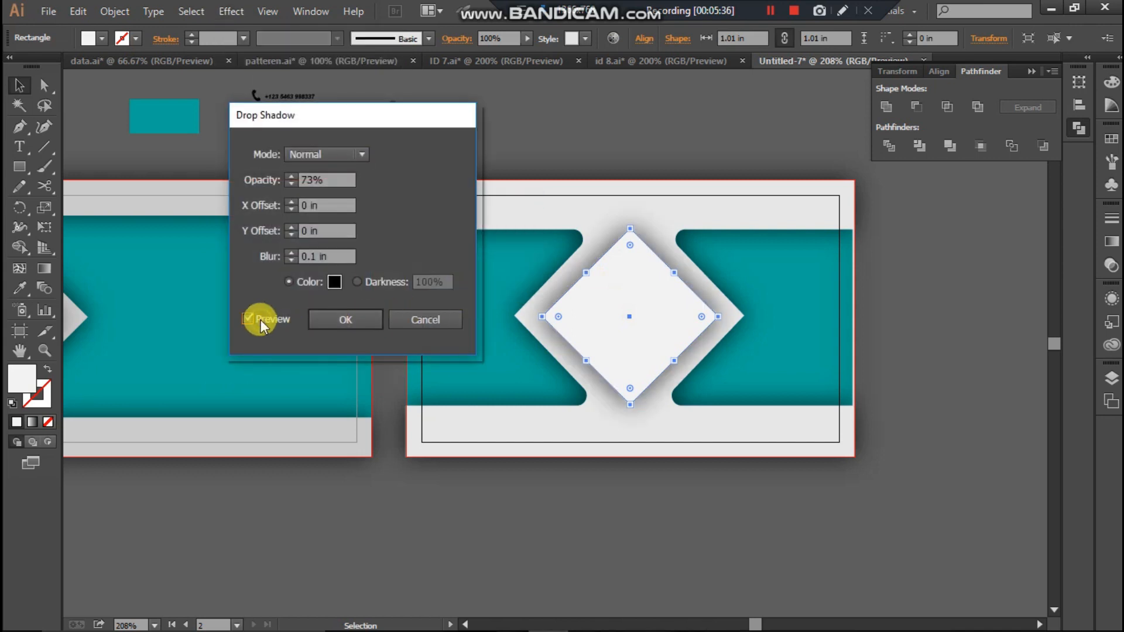
left_click(352, 319)
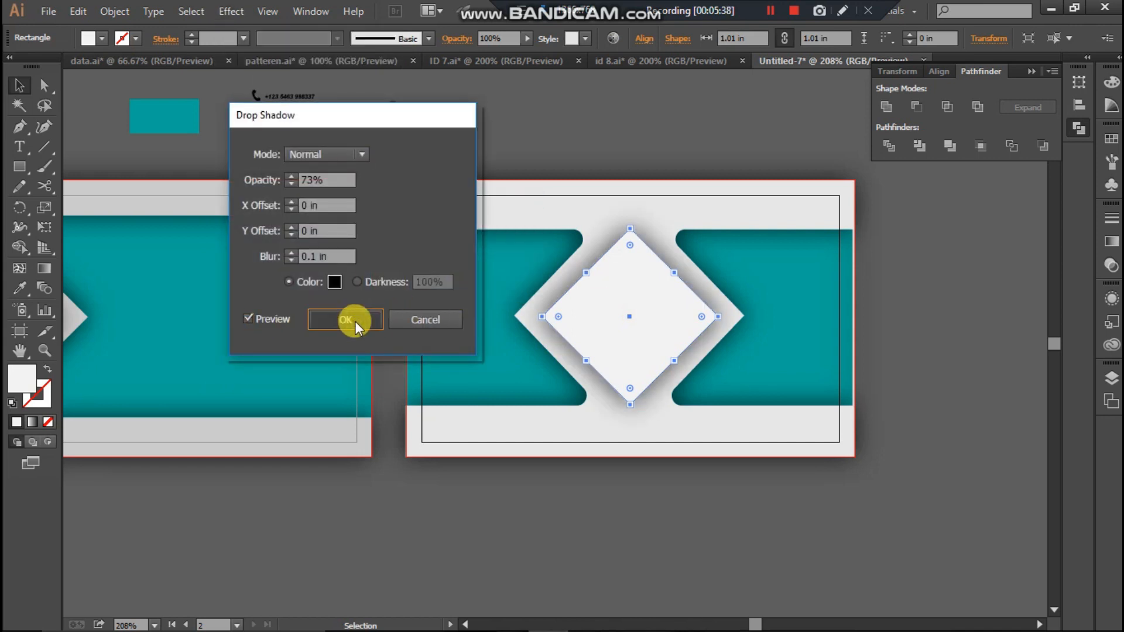
left_click(525, 141)
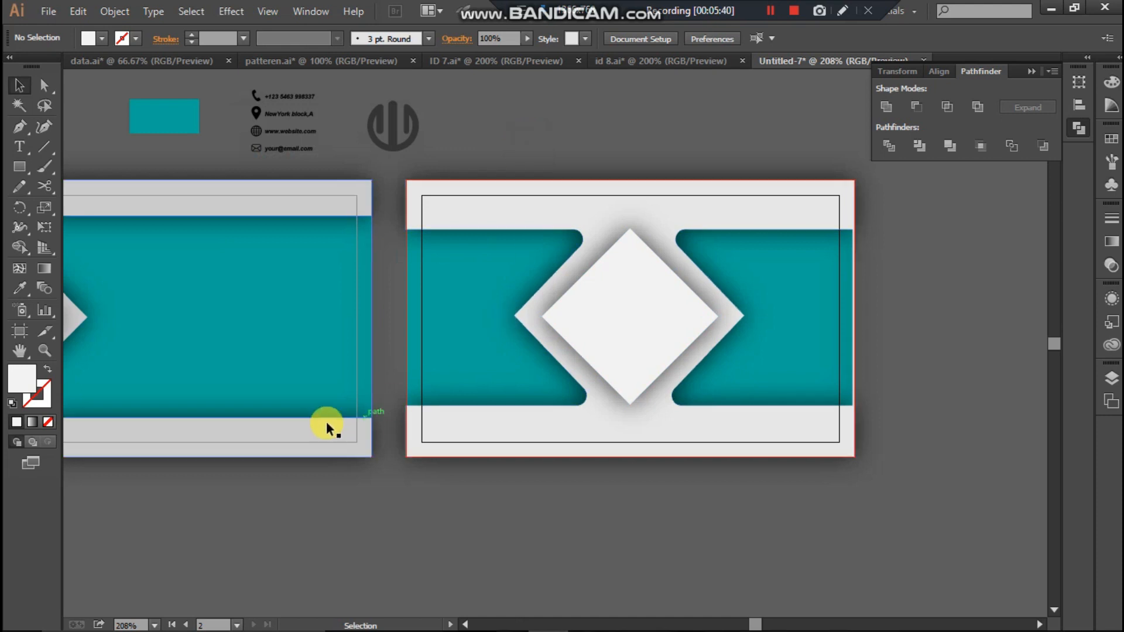
left_click(613, 289)
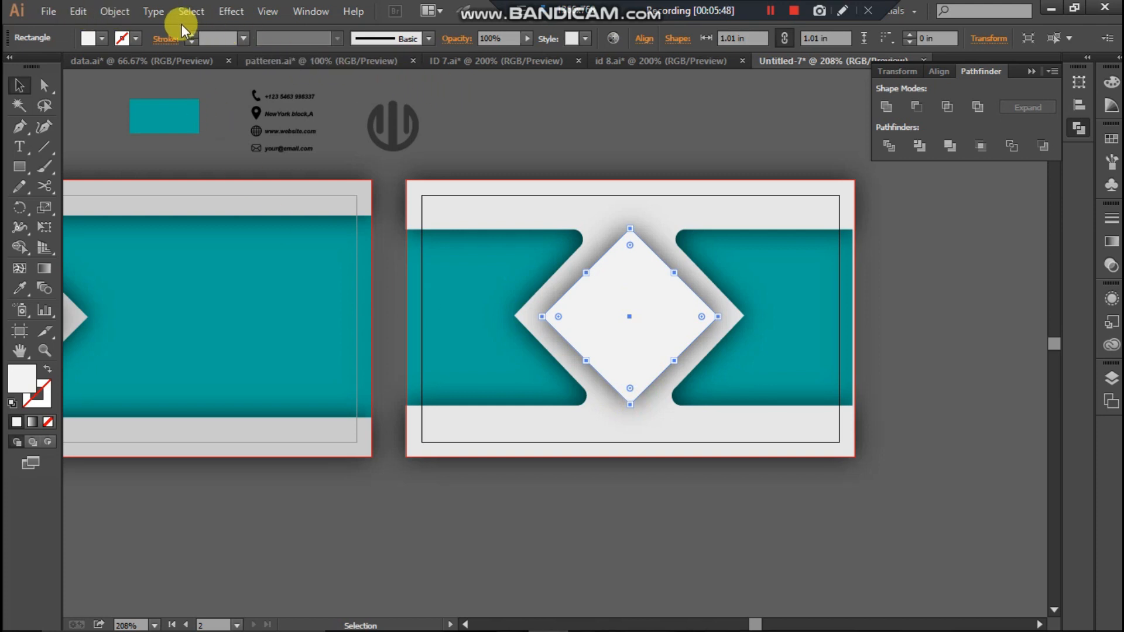
key("ctrl+z")
- Copy the central diamond and paste the copy in front at the same position
left_click(77, 12)
left_click(104, 90)
left_click(78, 13)
left_click(120, 127)
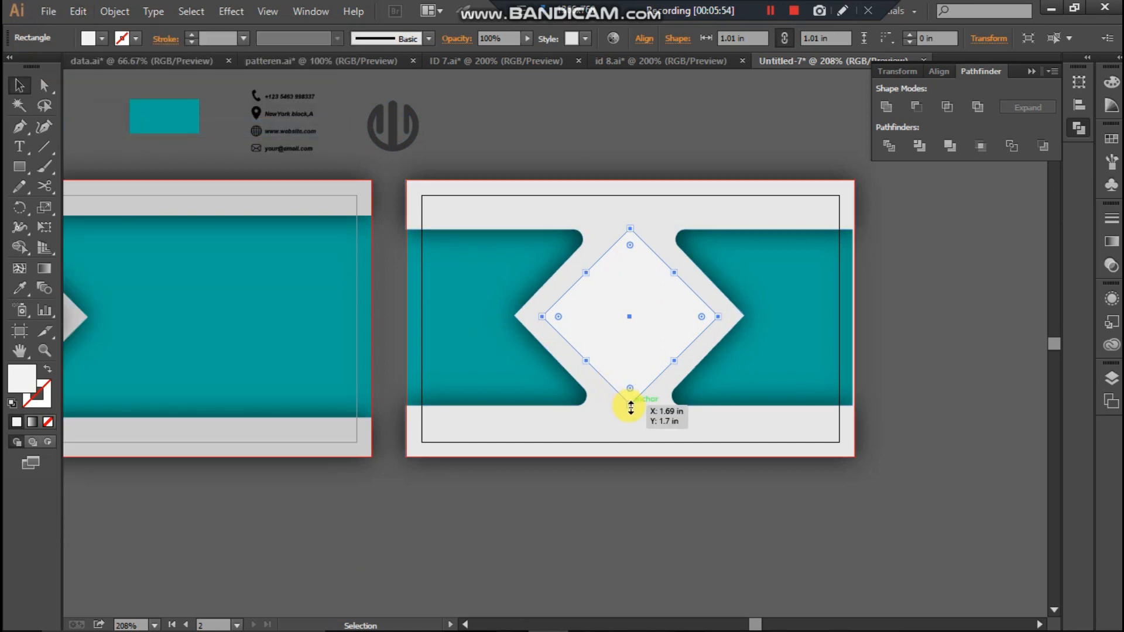
- Scale the front diamond copy down around its center to about 0.87 in per side and give it a 1 pt black stroke
left_click_drag(631, 408, 625, 399)
left_click_drag(629, 398, 623, 397)
key("ctrl+z")
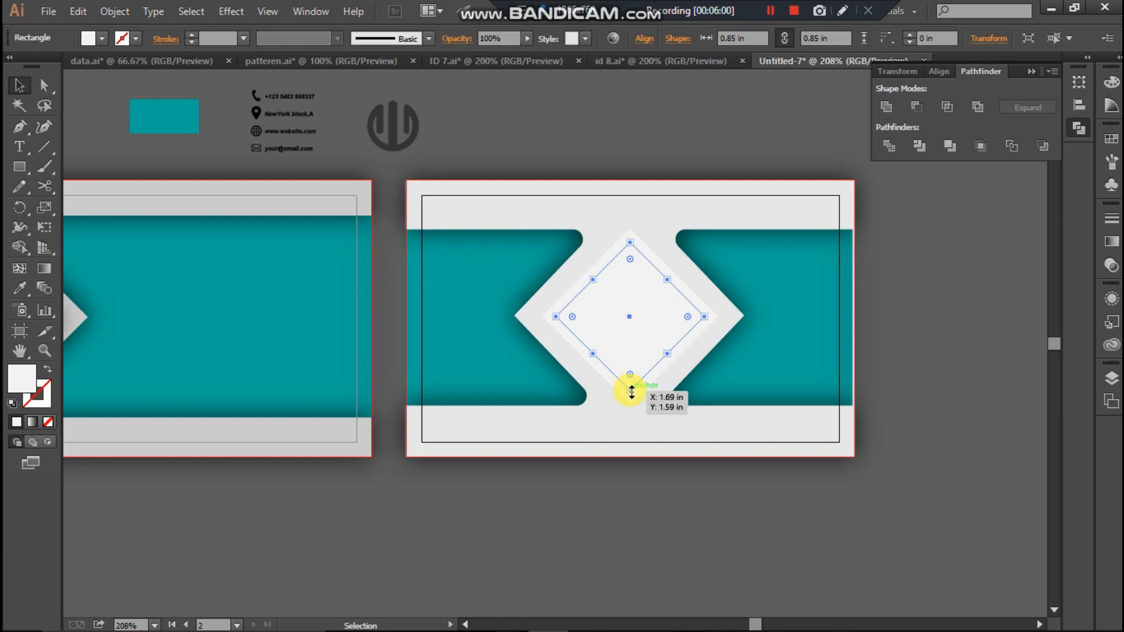
left_click_drag(631, 392, 633, 395)
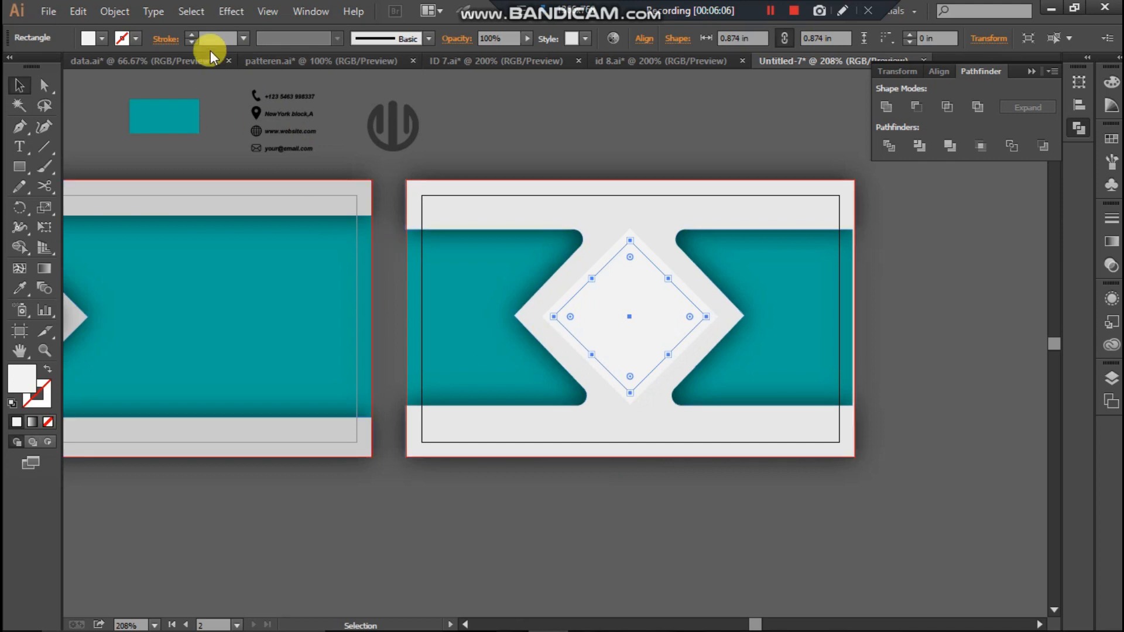
left_click(195, 34)
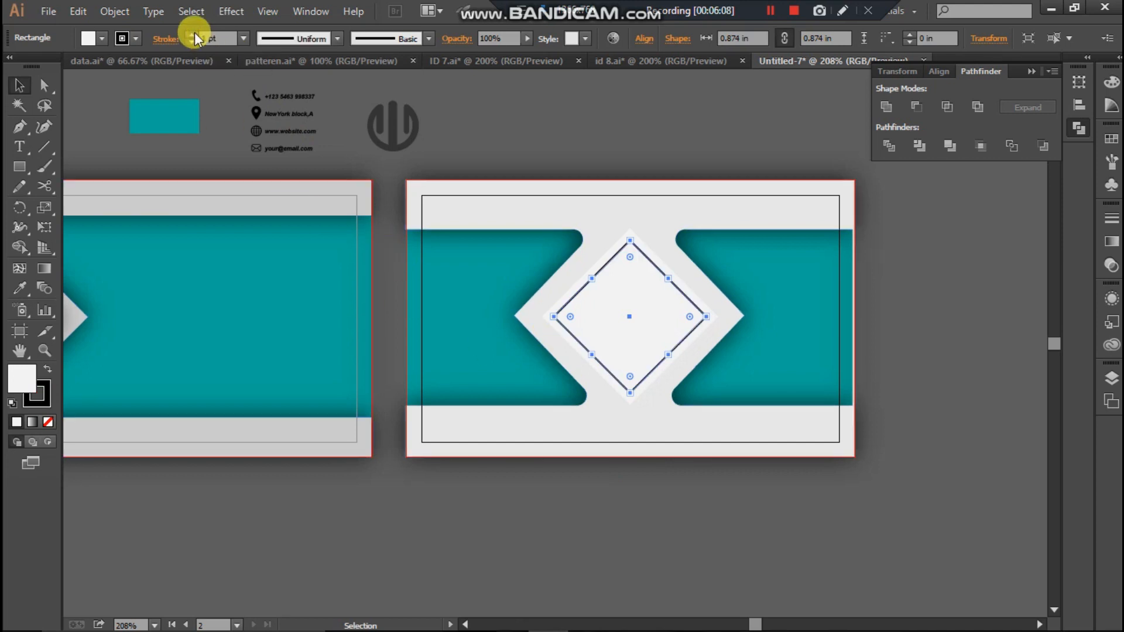
left_click(529, 115)
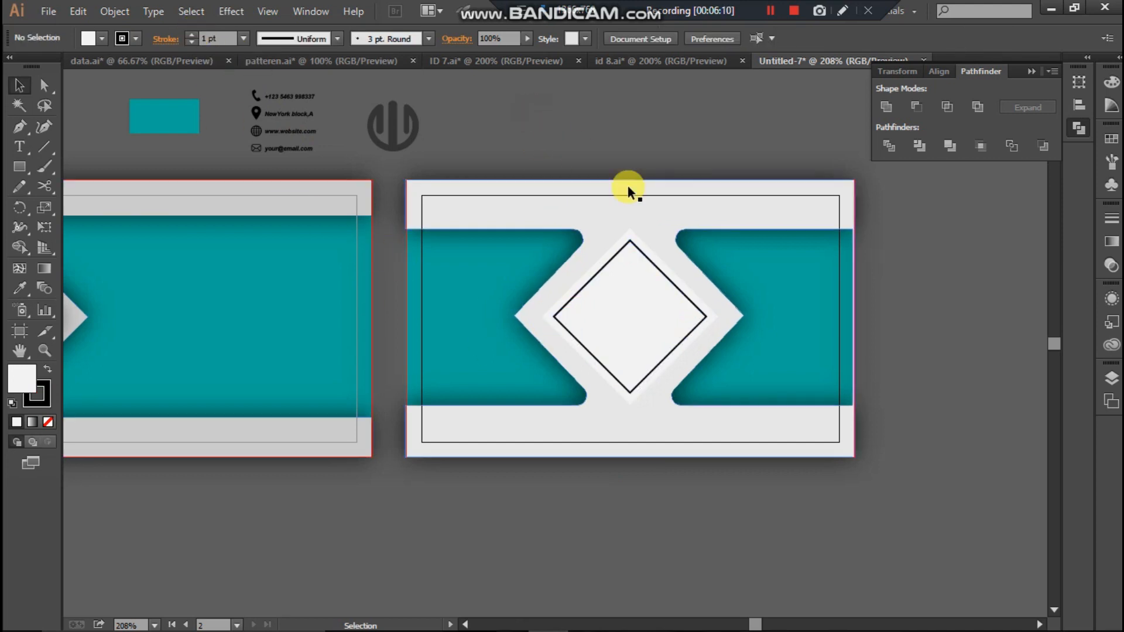
- Apply a black drop shadow to the outer diamond in Normal mode with 73% opacity, 0 in offsets and 0.1 in blur
left_click(623, 231)
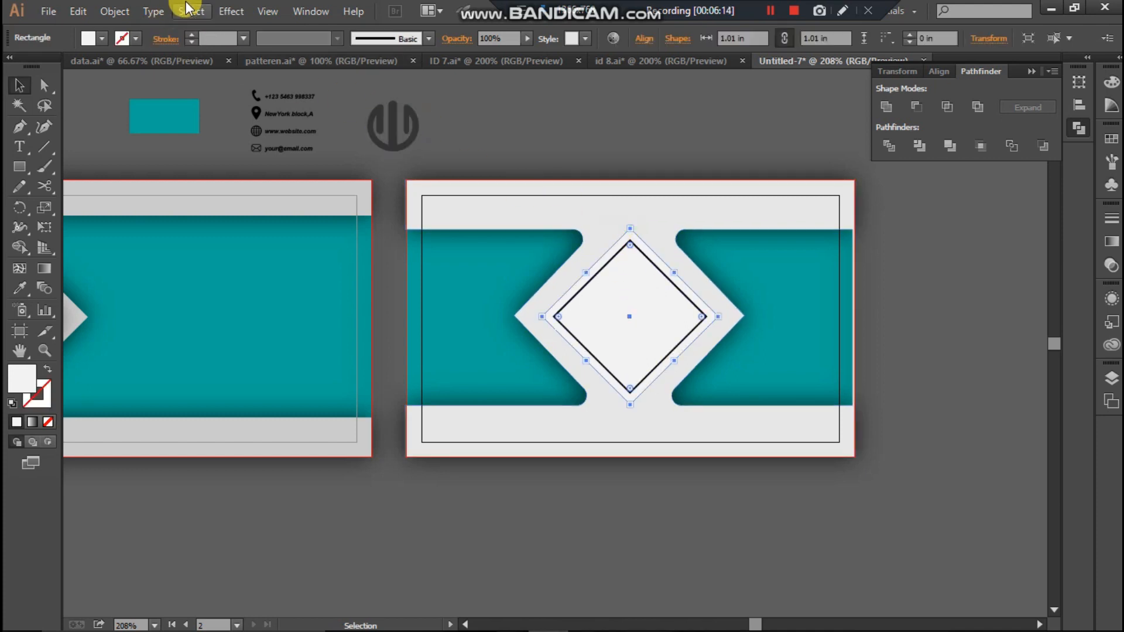
left_click(230, 11)
mouse_move(326, 195)
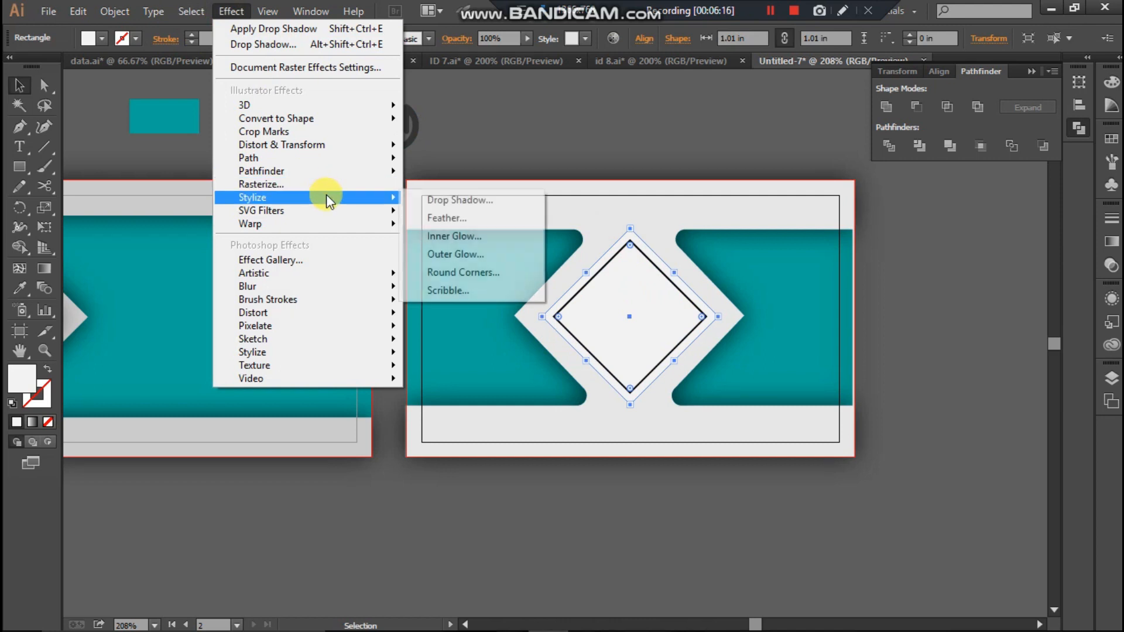
left_click(437, 199)
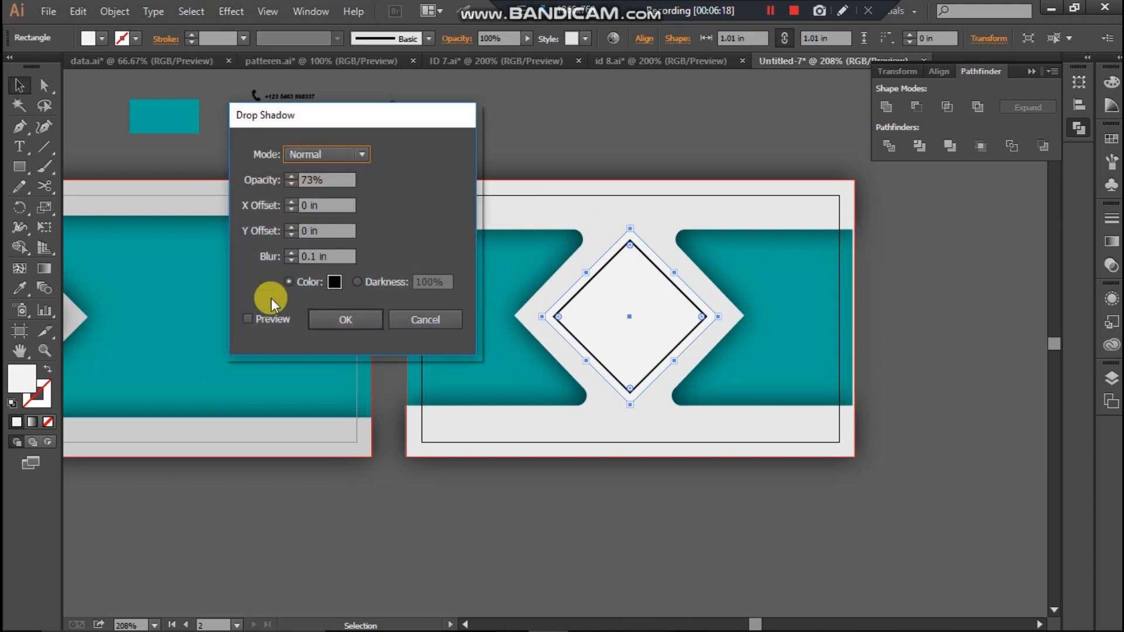
left_click(253, 321)
left_click(374, 319)
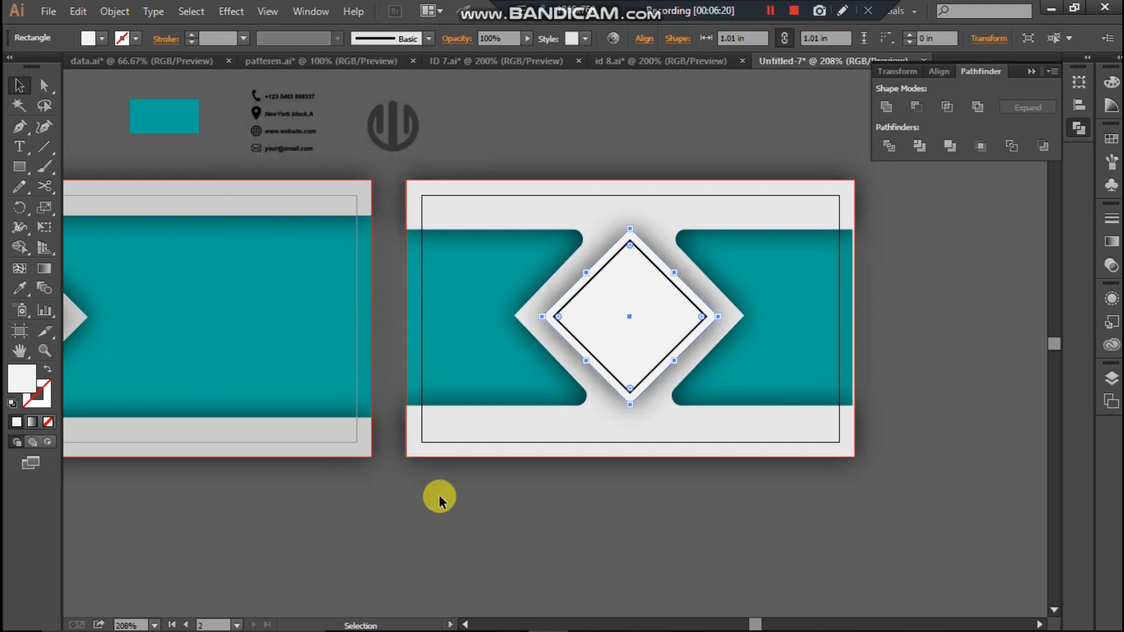
left_click(385, 495)
- With the Pen tool, draw an unfilled triangle with a 1 pt black stroke over the front card's gray triangle, spanning the inner frame's height
left_click(26, 350)
left_click_drag(264, 515, 459, 556)
left_click(17, 84)
left_click(94, 223)
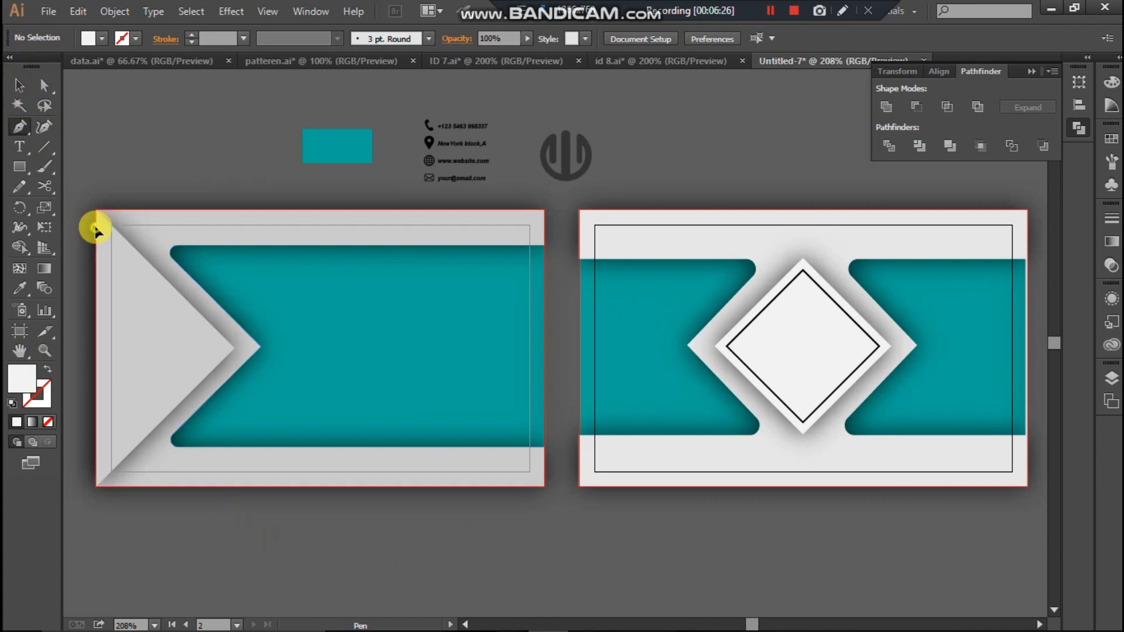
left_click(218, 347)
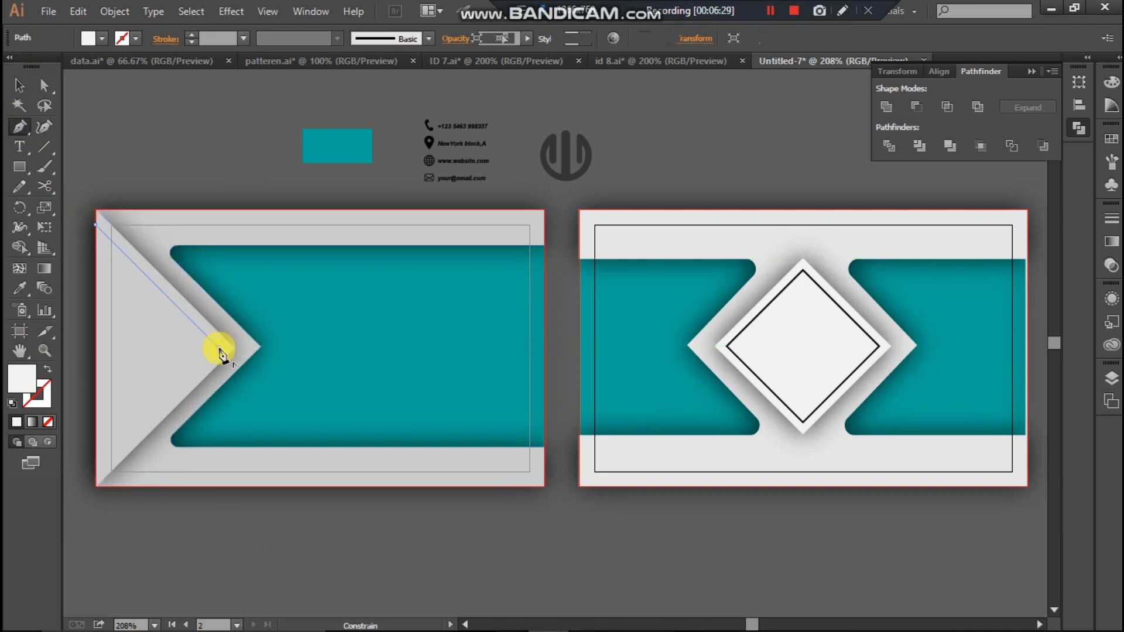
left_click(95, 470)
left_click(95, 226)
left_click(49, 421)
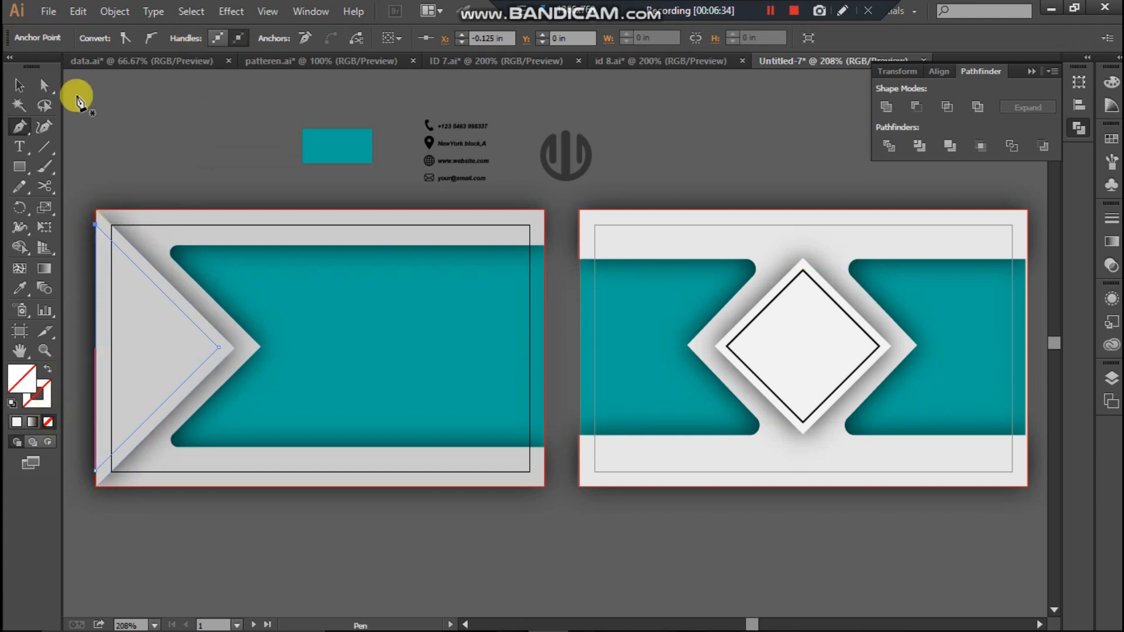
left_click(18, 94)
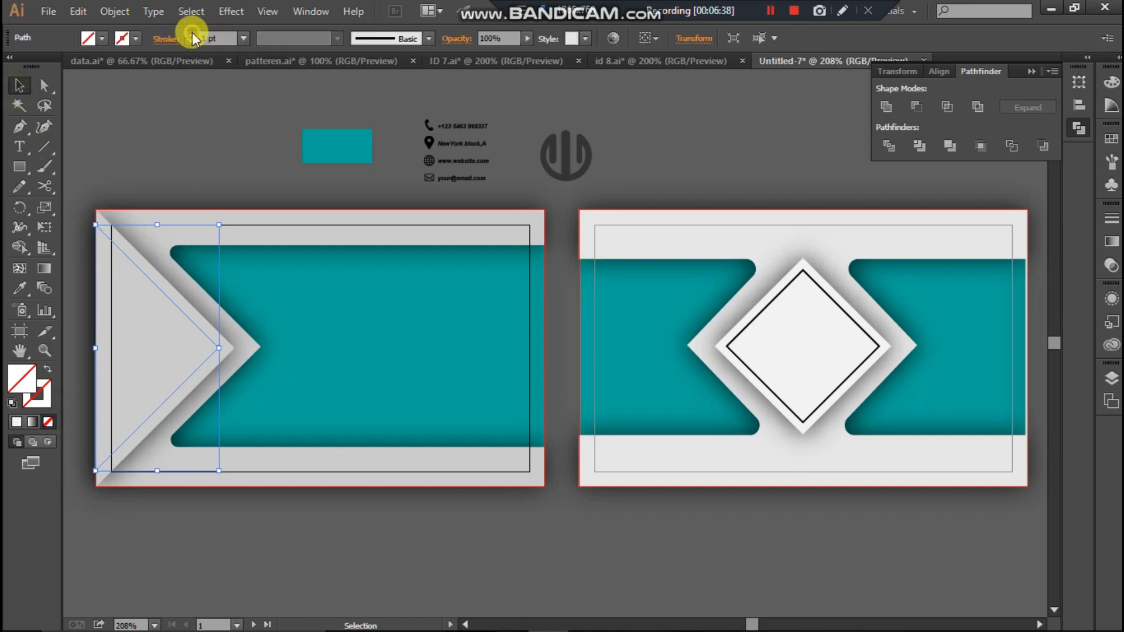
left_click(192, 34)
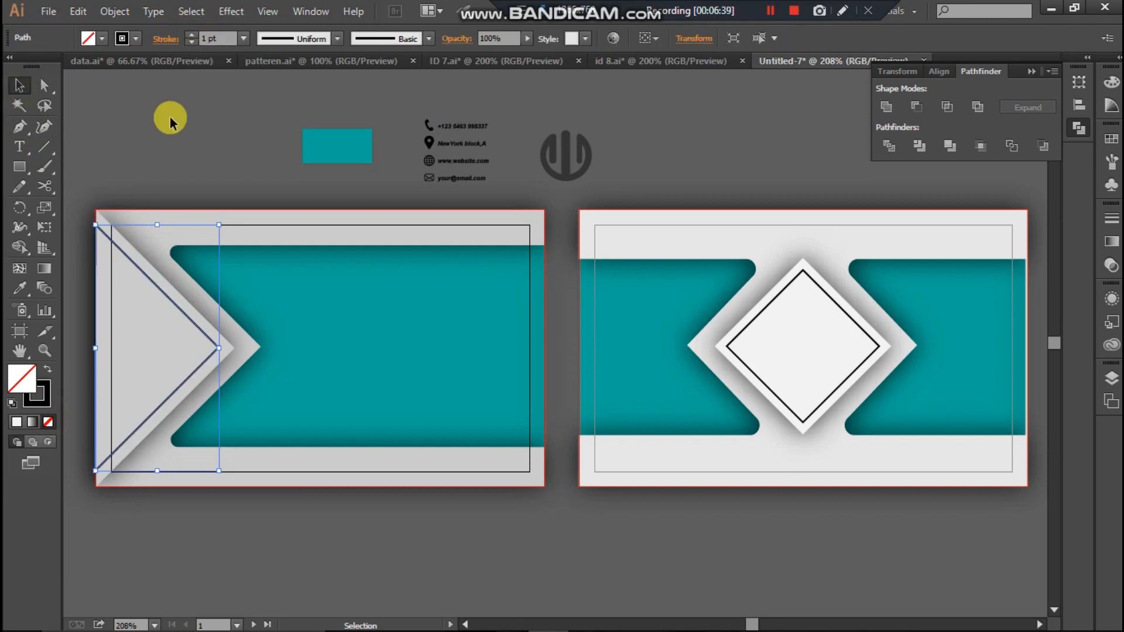
- Change the stroke of the triangle outline on the front card to dark gray
left_click(135, 39)
left_click(47, 115)
left_click(208, 159)
- Change the stroke of the inner diamond on the back card to the same dark gray
left_click(817, 285)
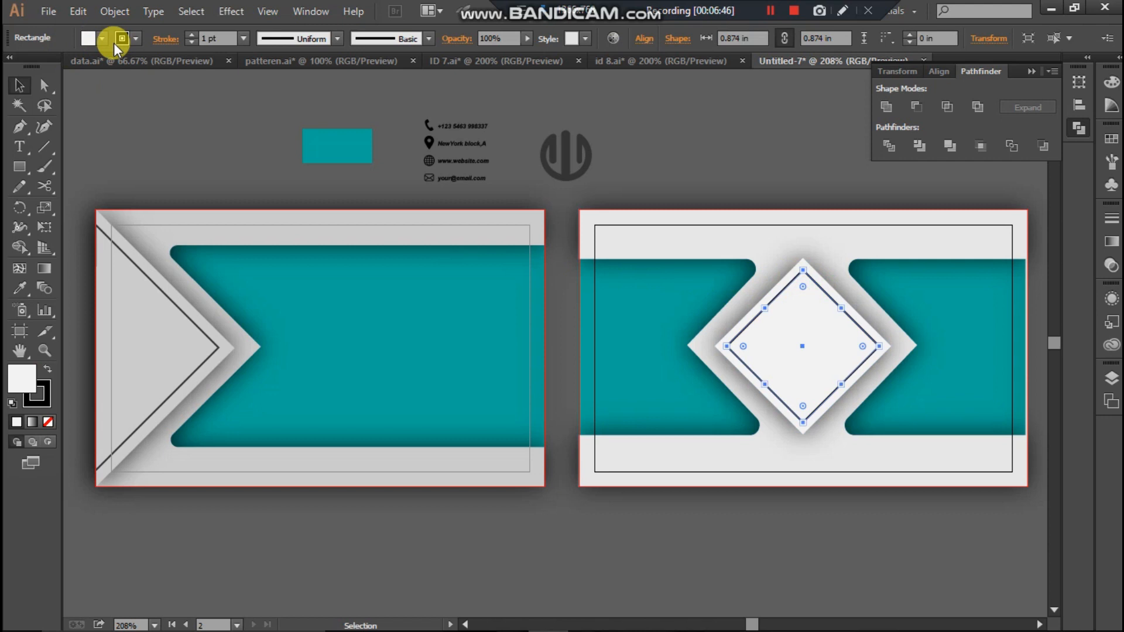
left_click(136, 38)
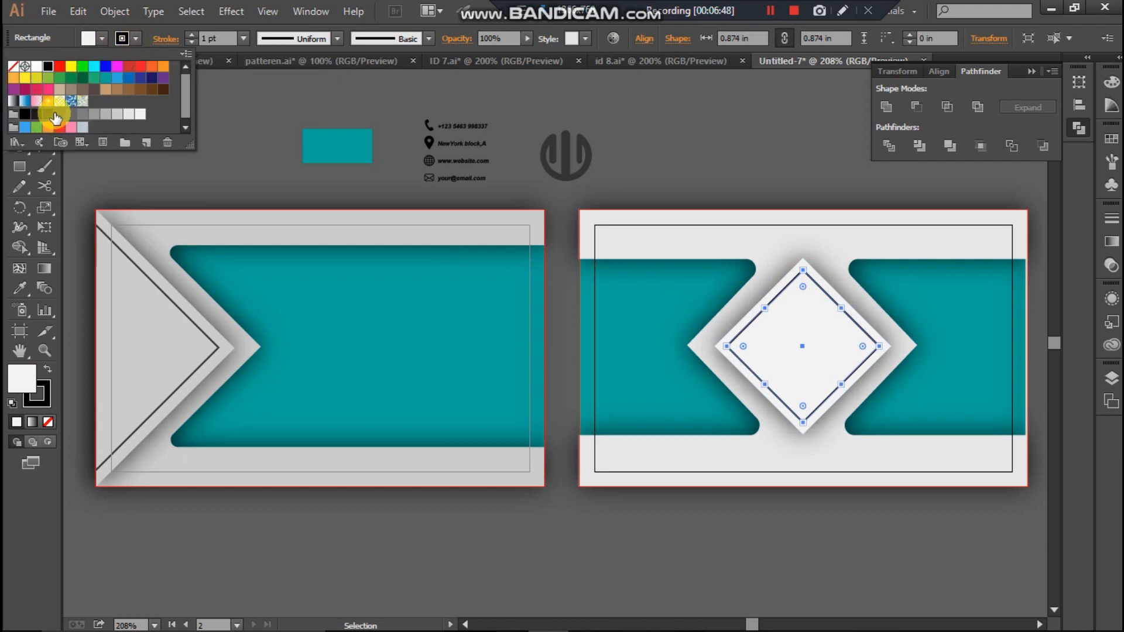
left_click(50, 116)
left_click(239, 146)
left_click(237, 144)
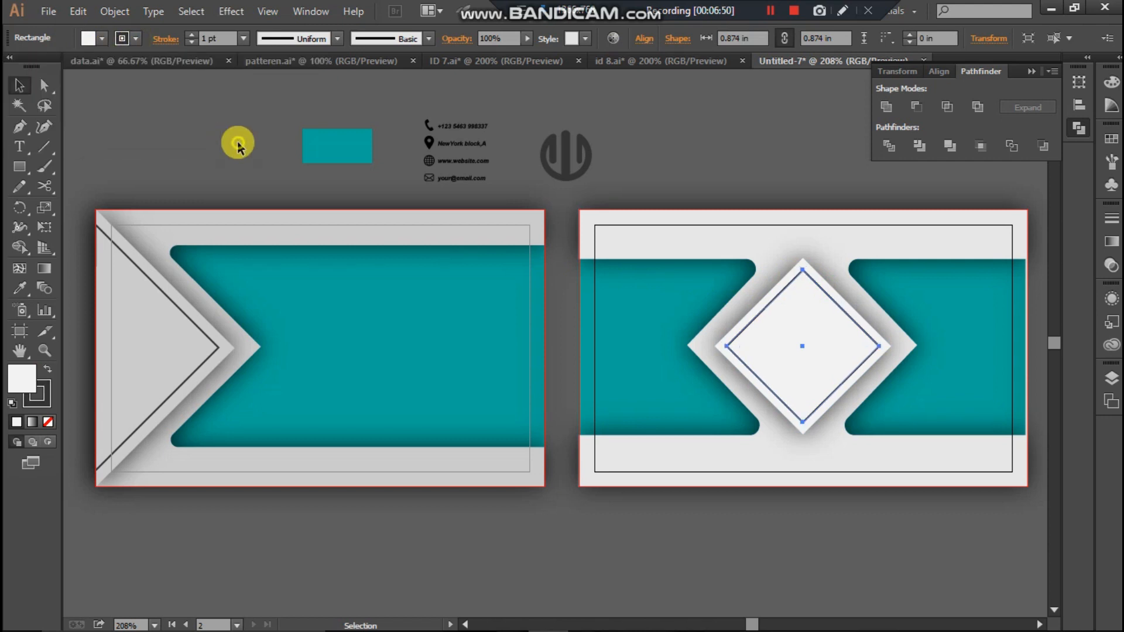
- Move the round logo emblem onto the front card's gray triangle and bring it to the front
left_click_drag(554, 152, 142, 323)
right_click(142, 324)
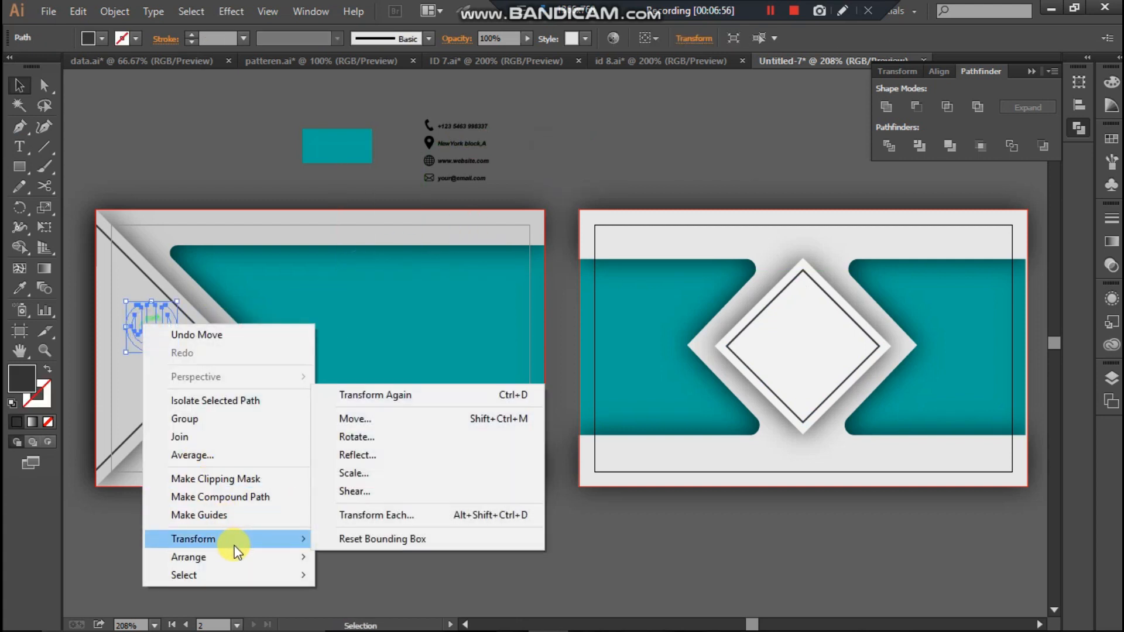
mouse_move(263, 559)
left_click(375, 479)
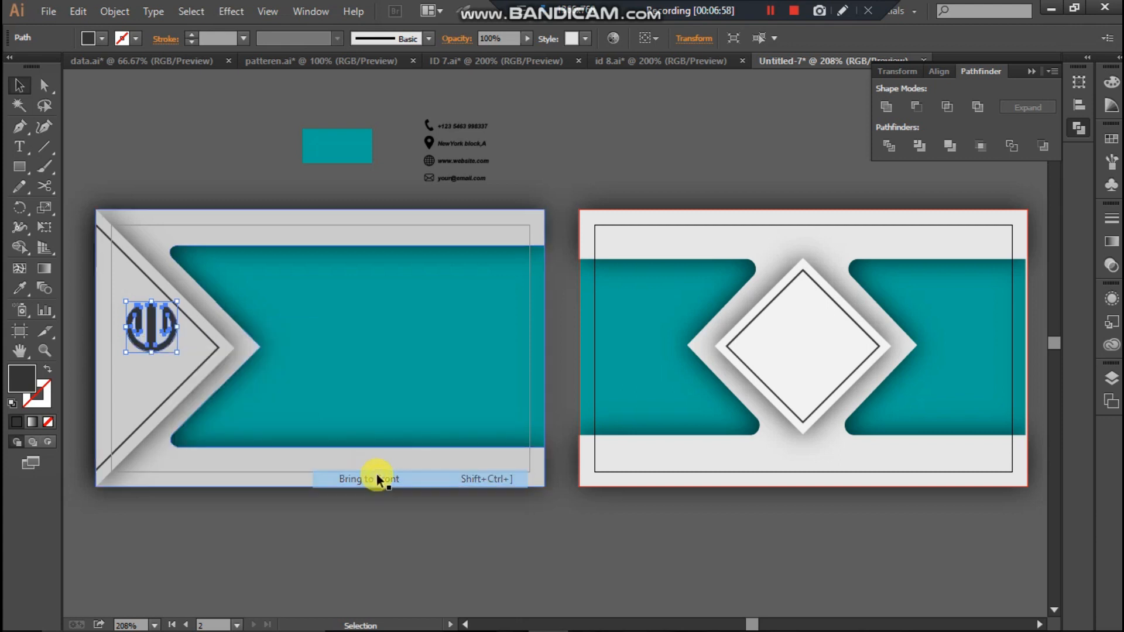
- Fill the emblem with the teal sampled from the reference rectangle above the front card
left_click(20, 288)
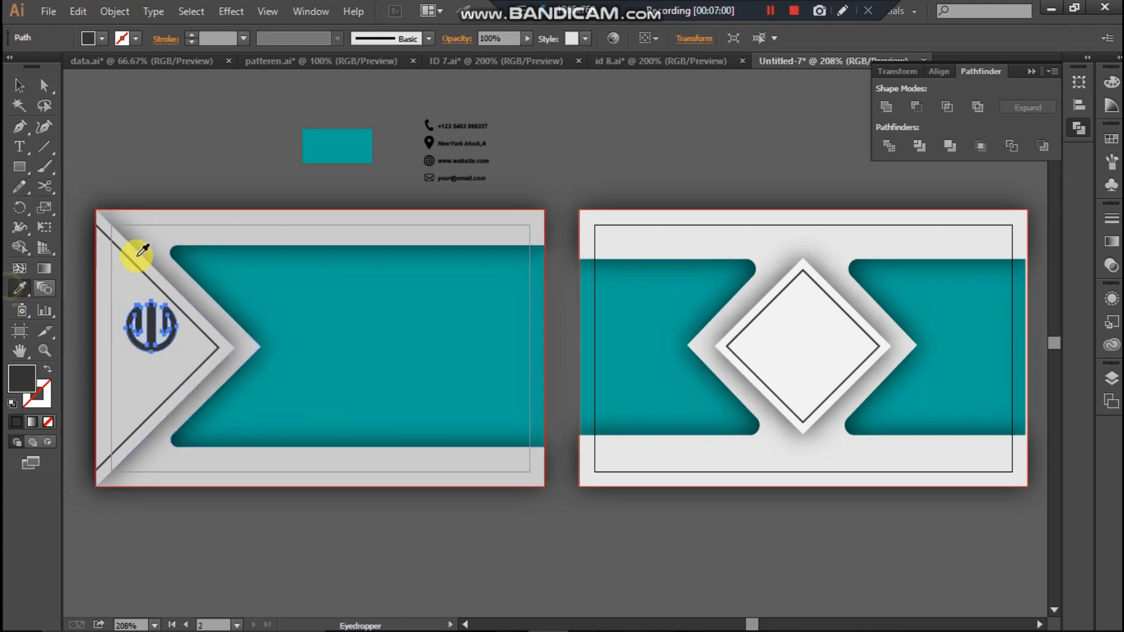
left_click(315, 145)
left_click(19, 85)
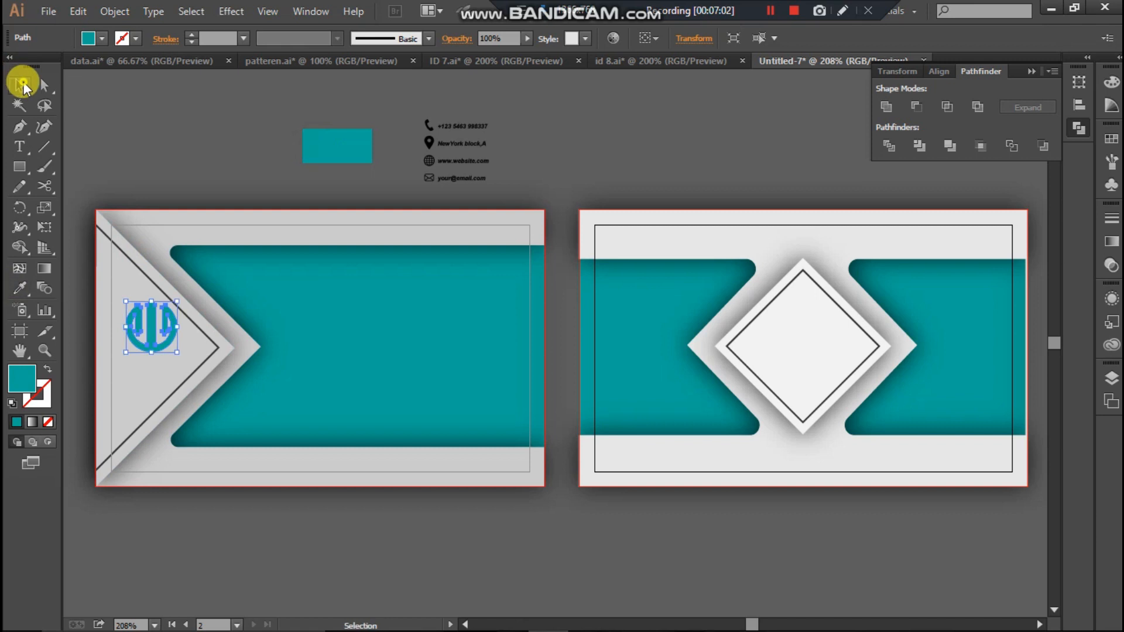
left_click(178, 151)
- Add the text "LOGO" on the front card's triangle and place it directly below the emblem
scroll(178, 155, "down", 1)
scroll(178, 152, "down", 2)
left_click(150, 232)
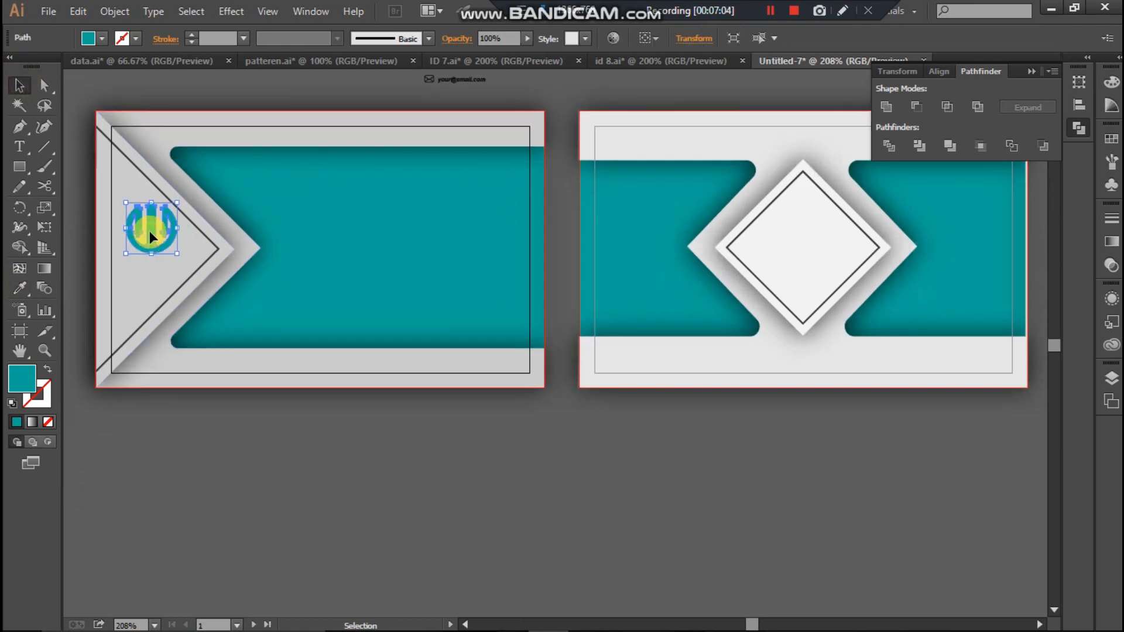
left_click(20, 146)
left_click(121, 261)
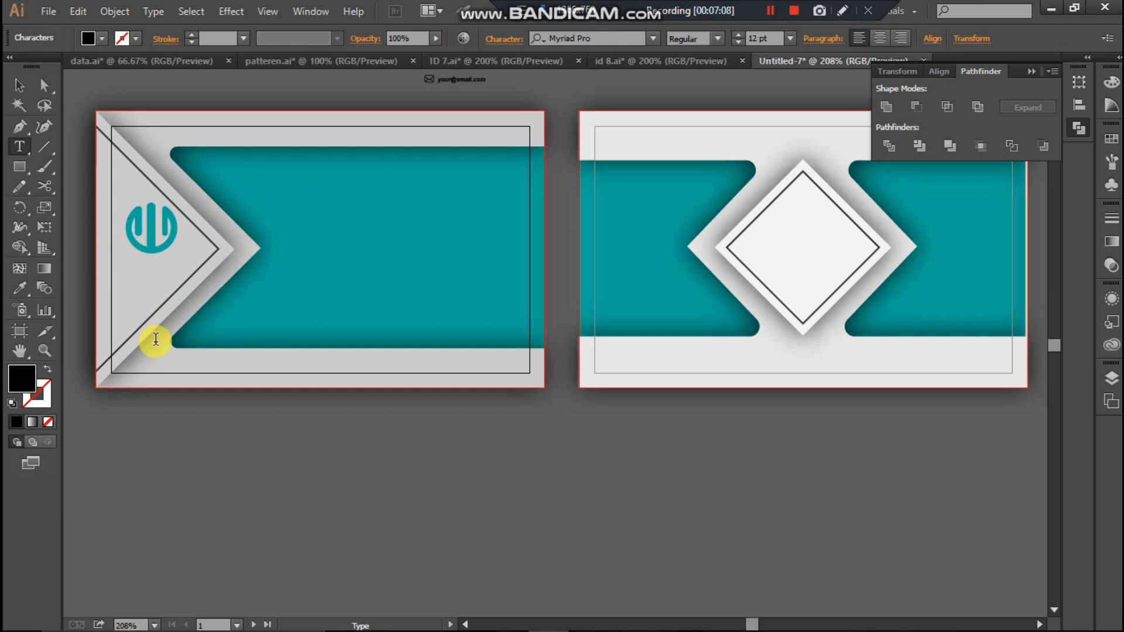
type("LOGO")
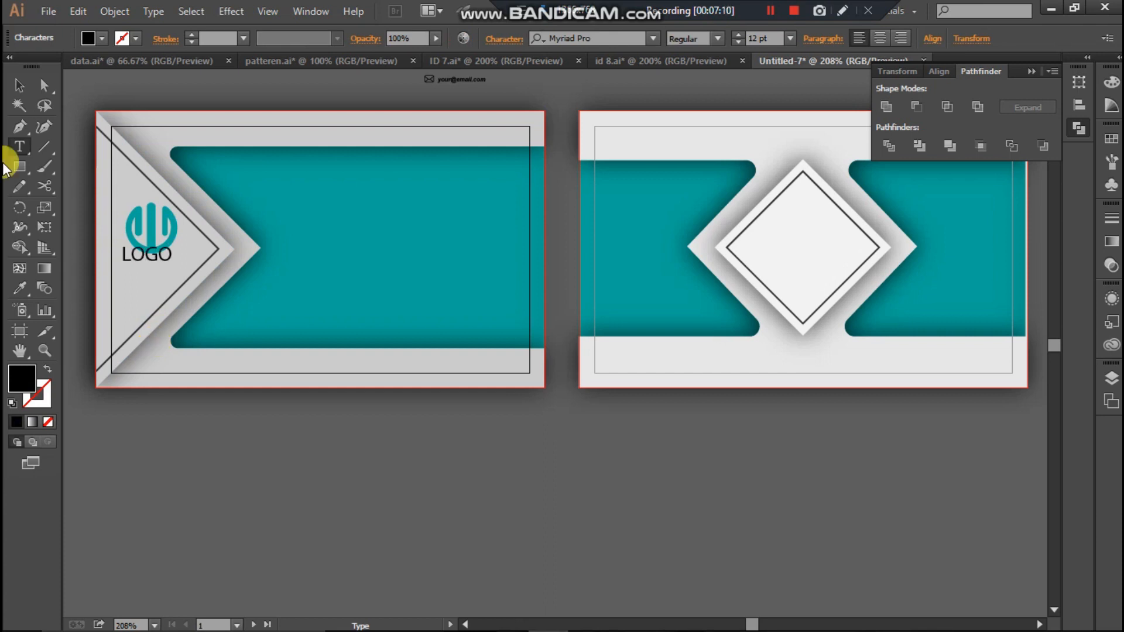
left_click(20, 85)
left_click_drag(158, 266, 158, 277)
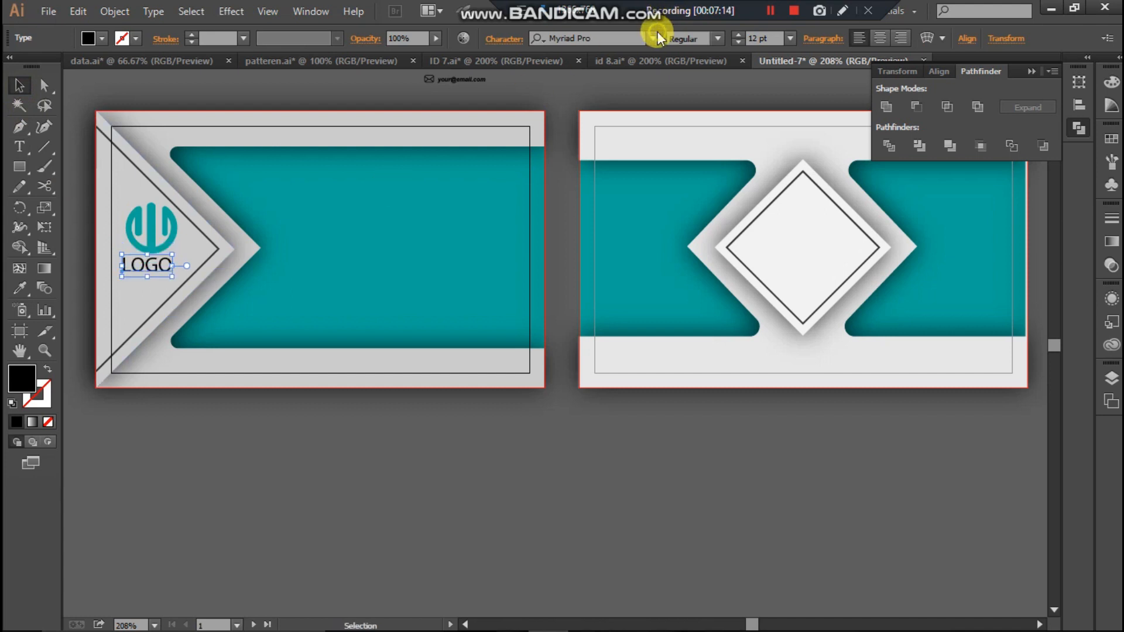
- Set the LOGO text in Arial Bold and nudge it slightly down and right to center it under the emblem
left_click(658, 33)
scroll(606, 103, "up", 2)
left_click(533, 87)
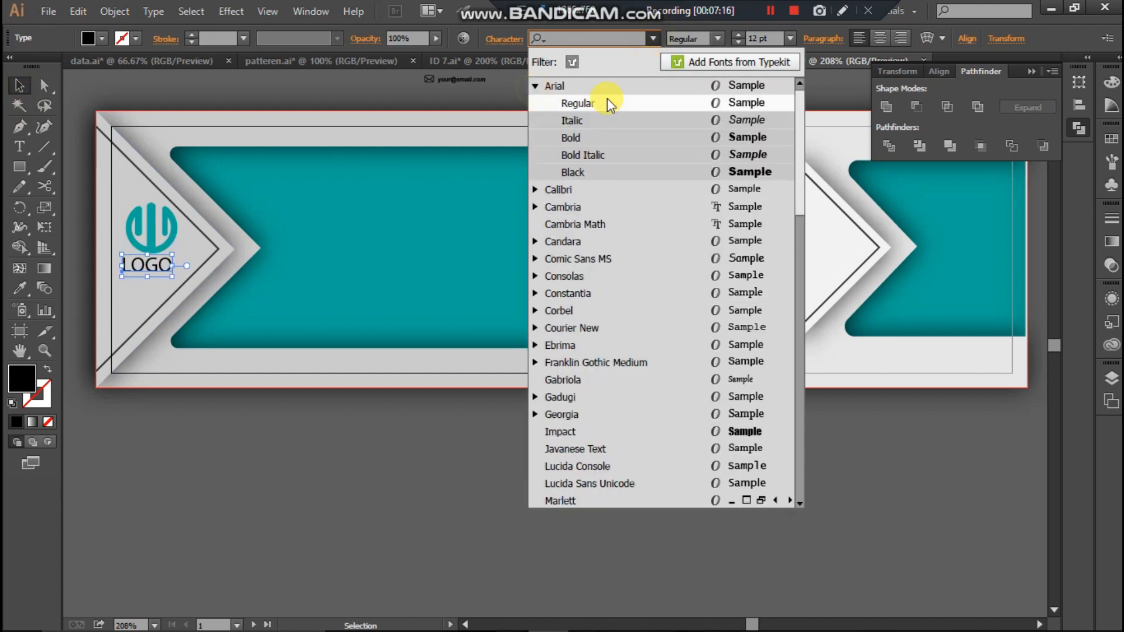
left_click(694, 141)
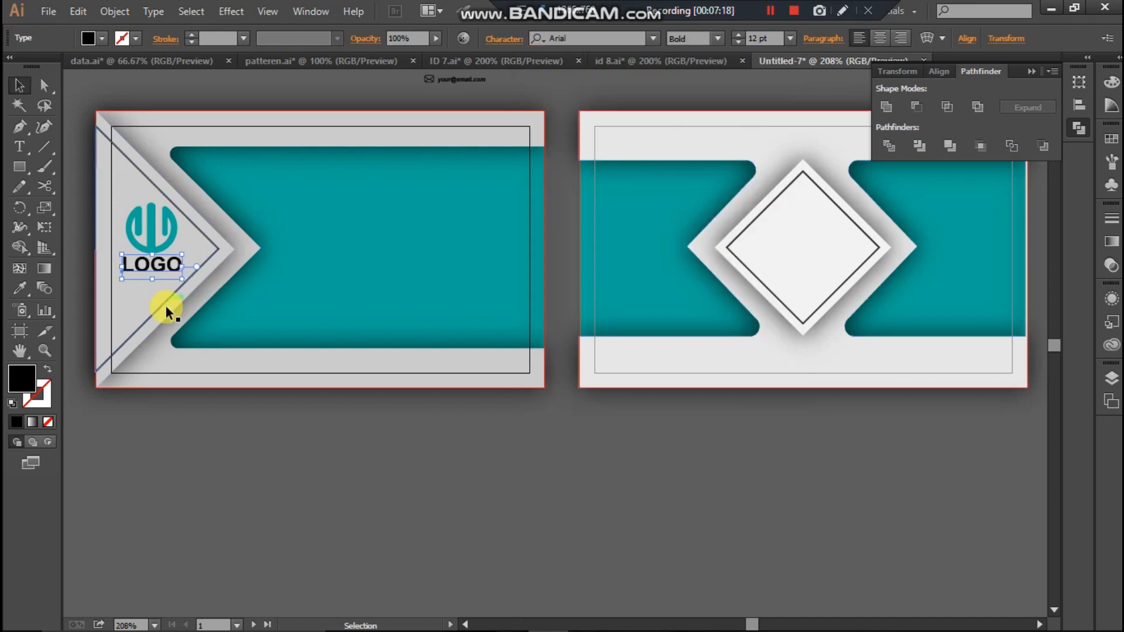
key("Down")
key("Right")
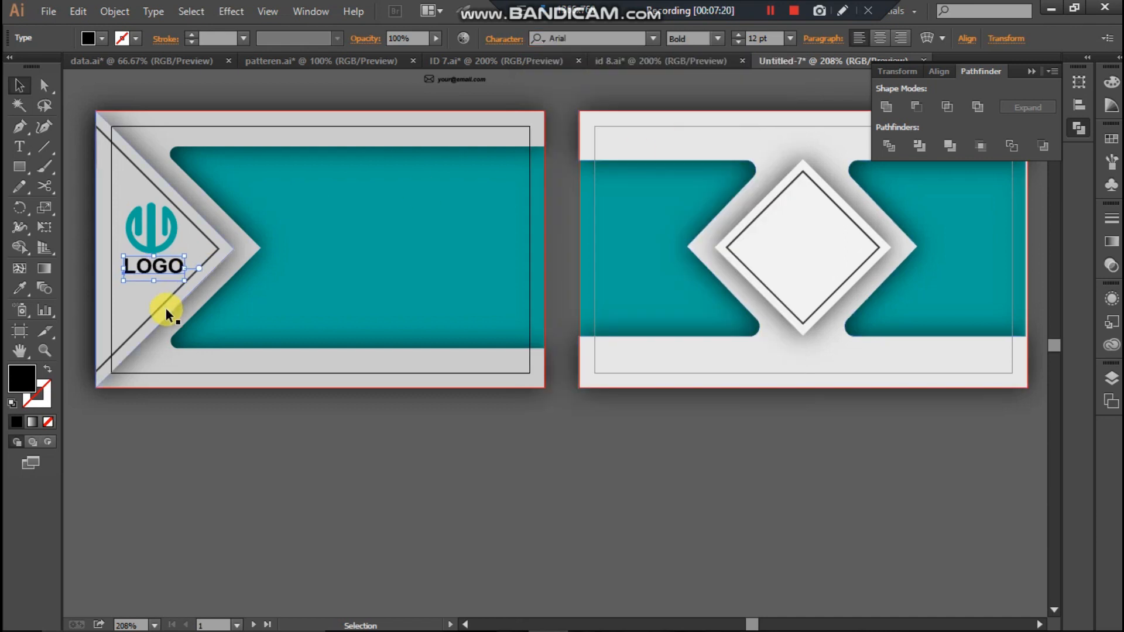
left_click(223, 489)
- Duplicate the teal emblem from the front card into the upper half of the back card's central diamond
scroll(357, 314, "up", 3)
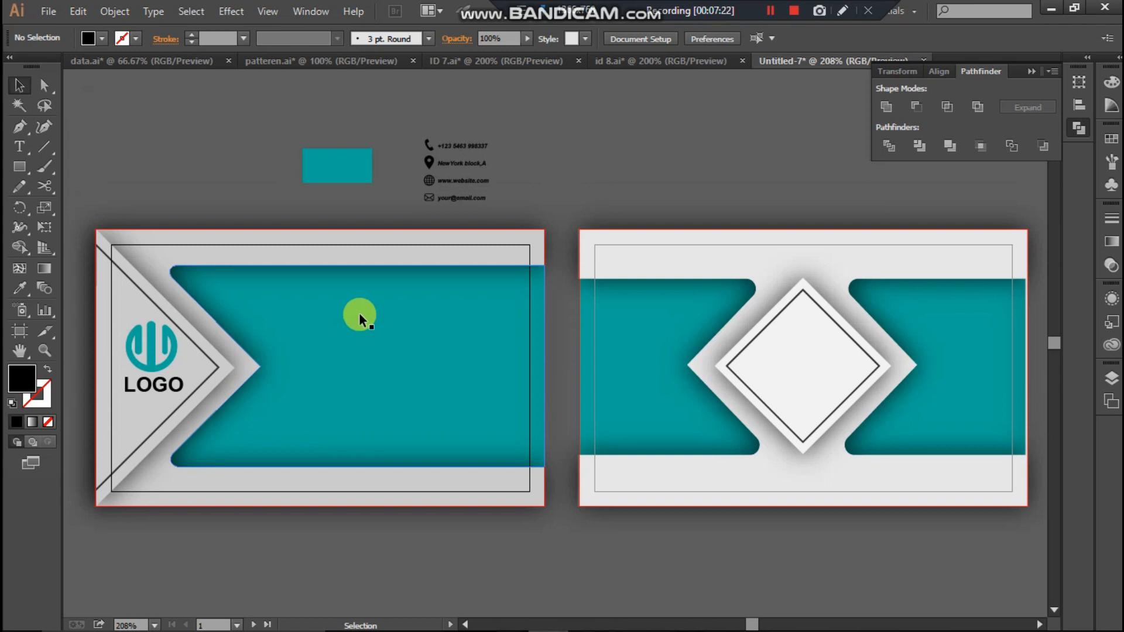
scroll(359, 313, "up", 3)
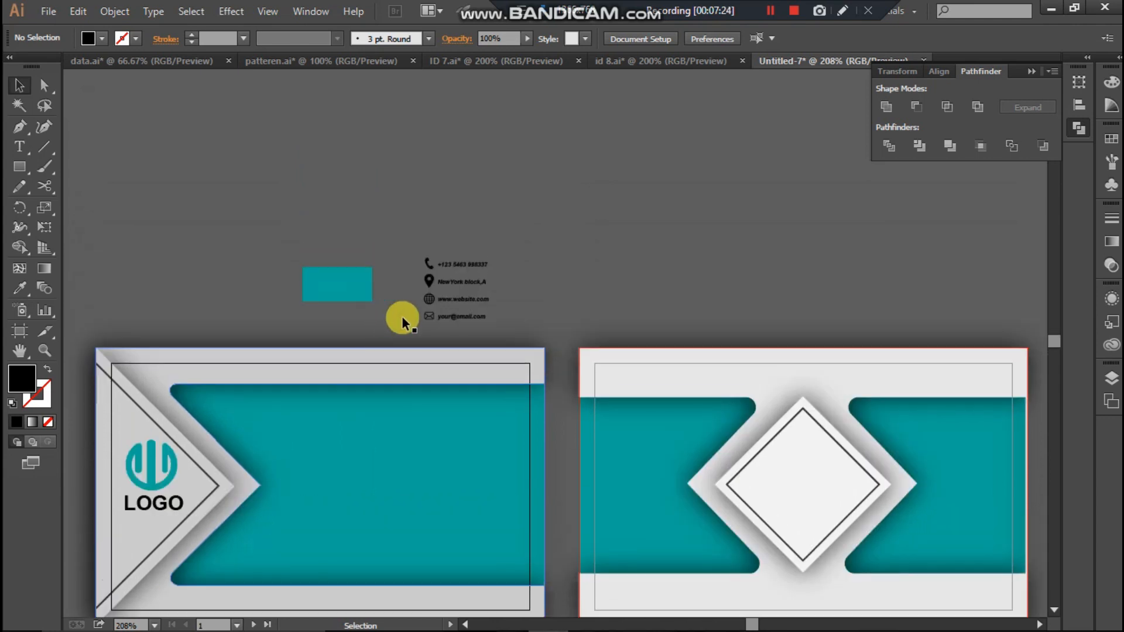
scroll(403, 320, "down", 2)
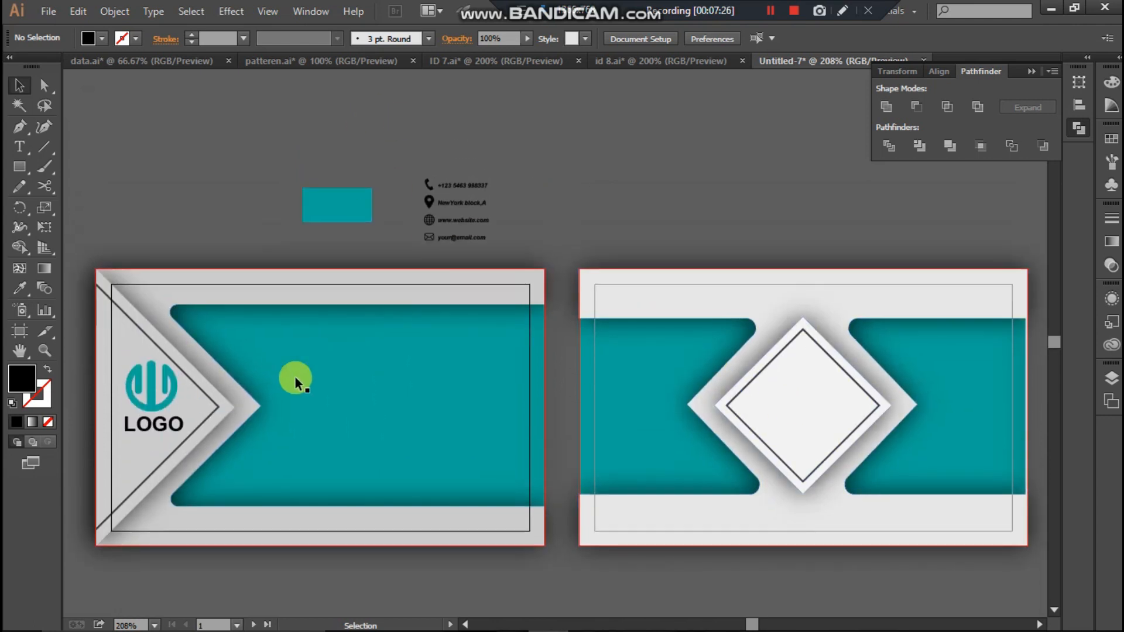
left_click_drag(153, 383, 806, 385)
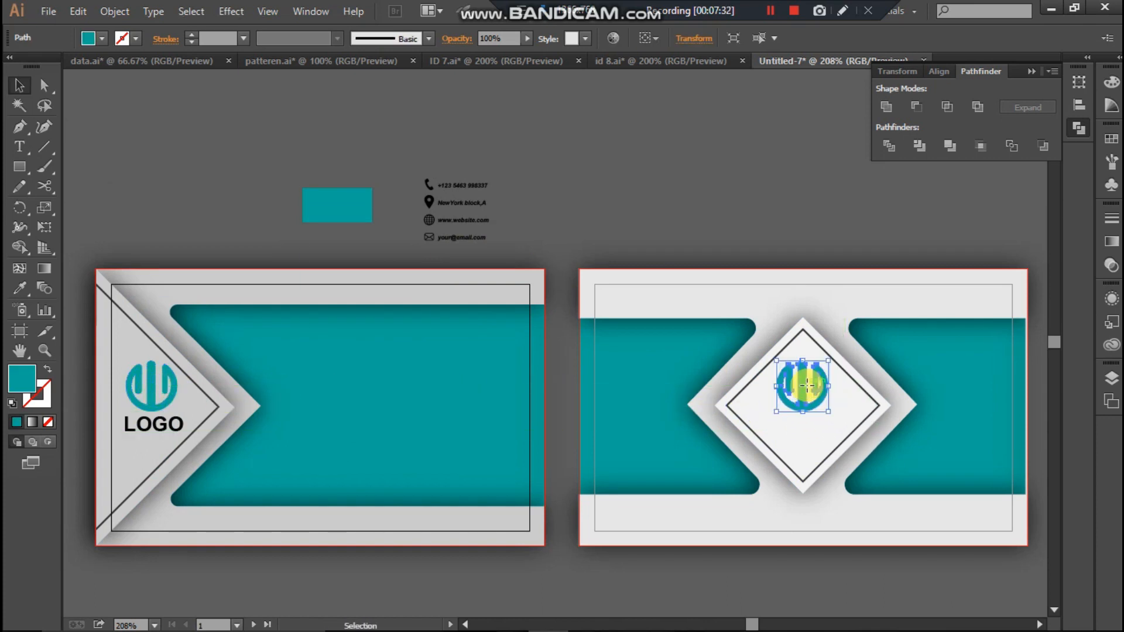
left_click(635, 183)
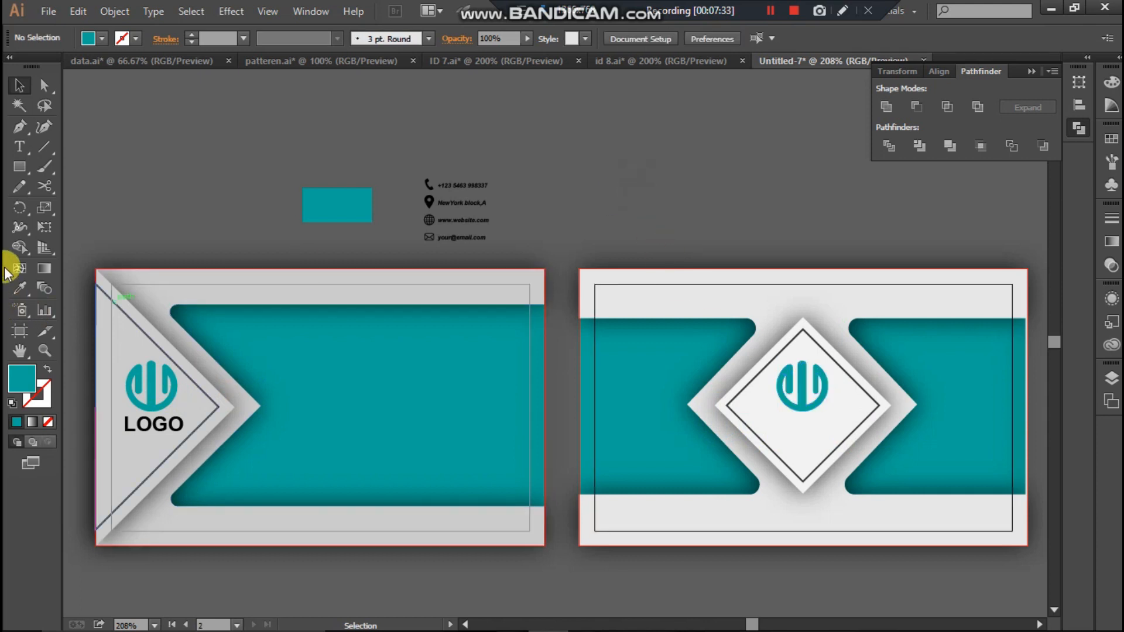
- Add the text "Company Name" inside the back card's diamond and position it below the emblem
left_click(21, 151)
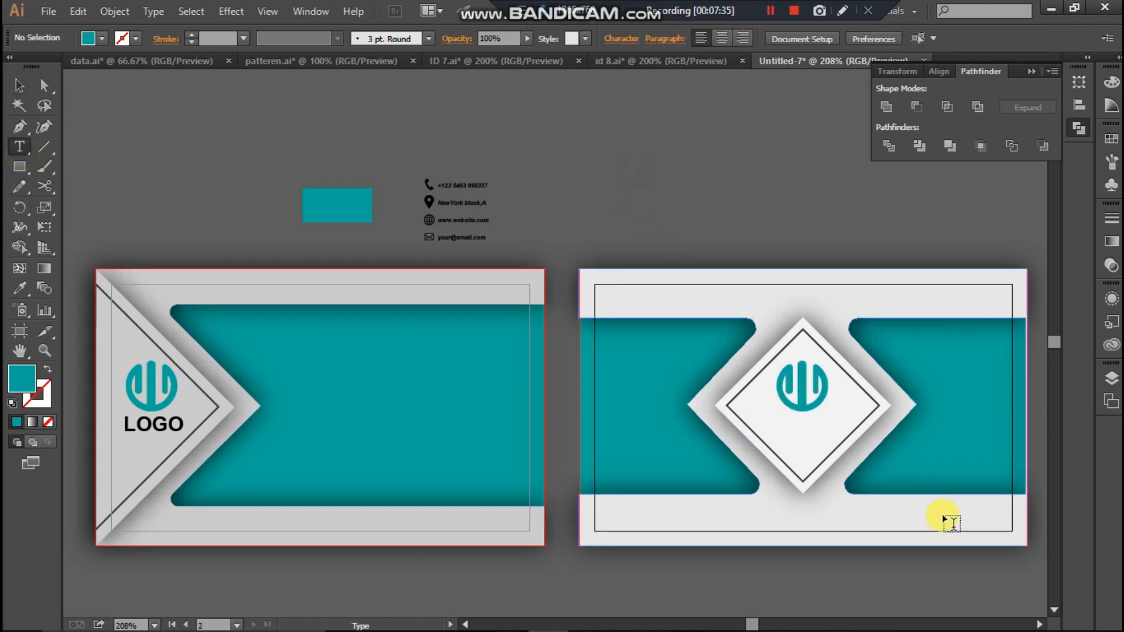
left_click(776, 434)
type("C")
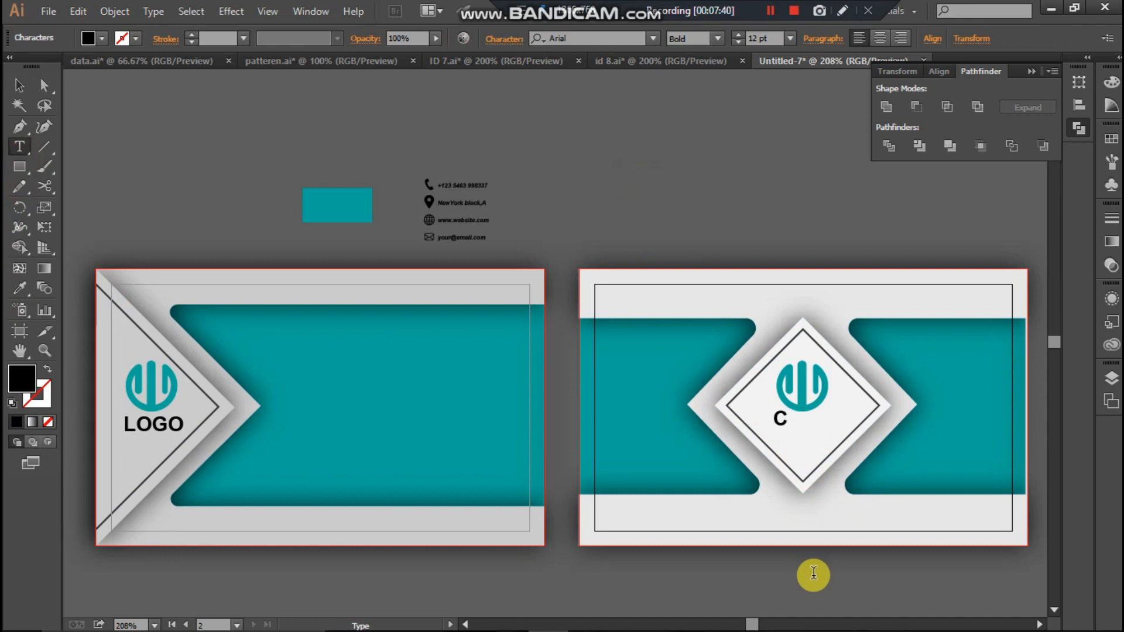
type("Ompany N")
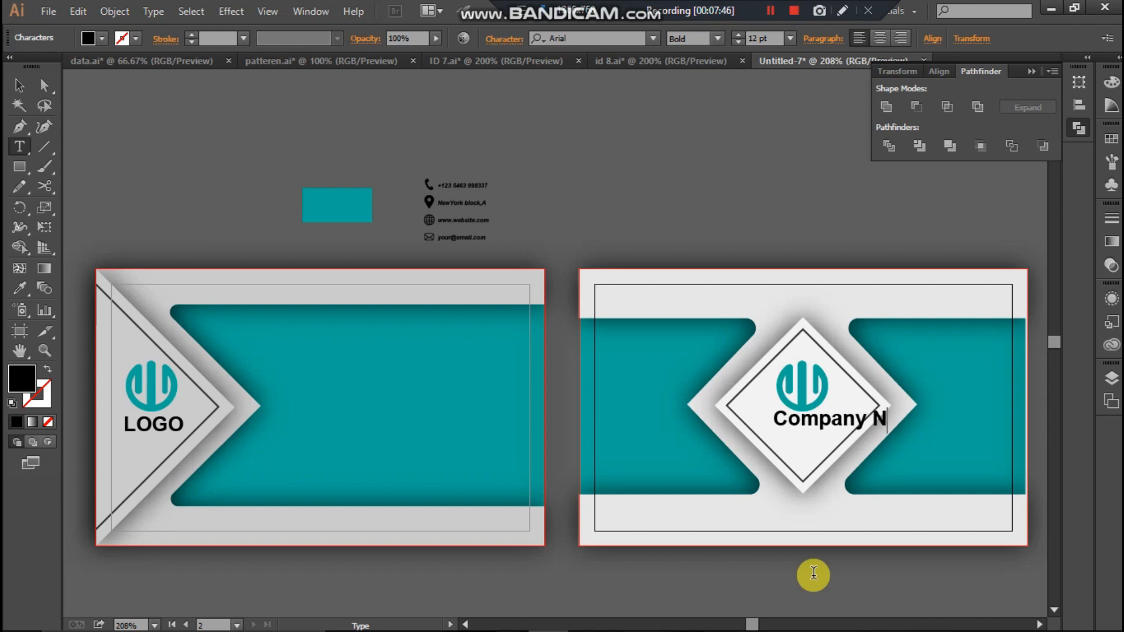
type("AA")
left_click(19, 86)
left_click_drag(855, 409, 806, 415)
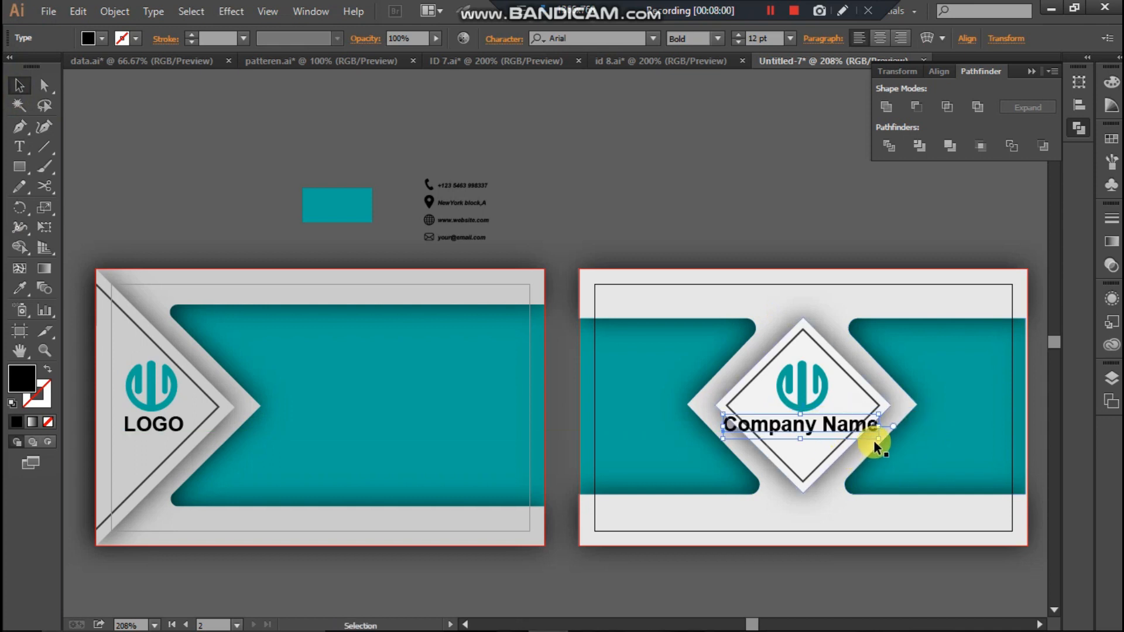
- Scale the Company Name text down to about 7.4 pt and nudge it up, centered just below the emblem
mouse_move(881, 438)
left_mouse_down()
mouse_move(824, 421)
mouse_move(861, 441)
left_mouse_up()
key("Up")
key("Up")
key("Up")
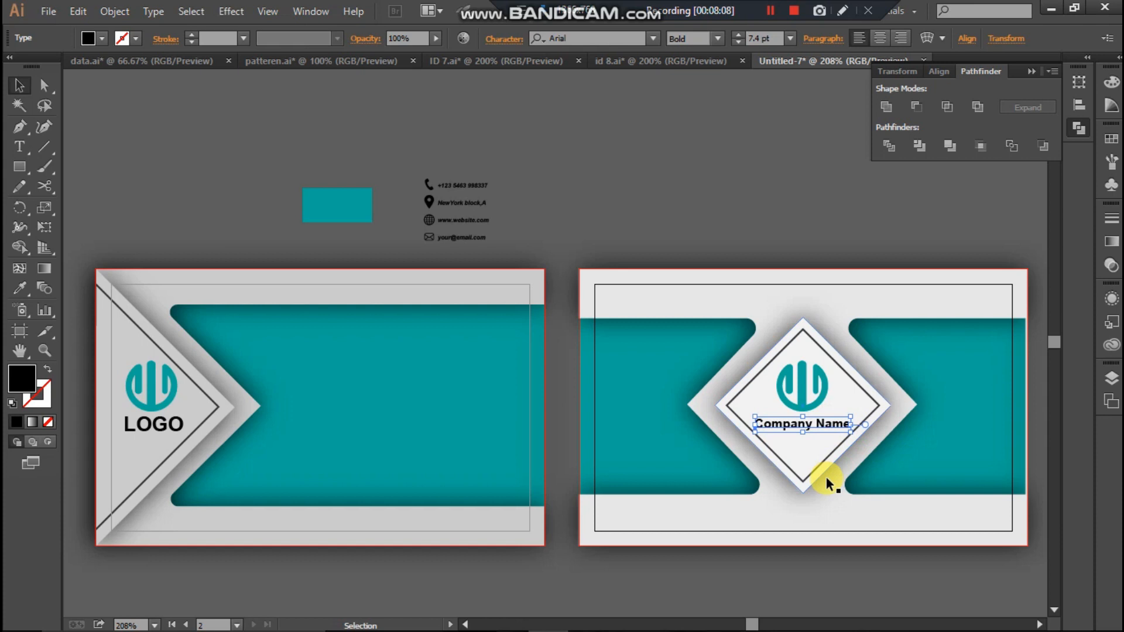
key("Right")
key("Up")
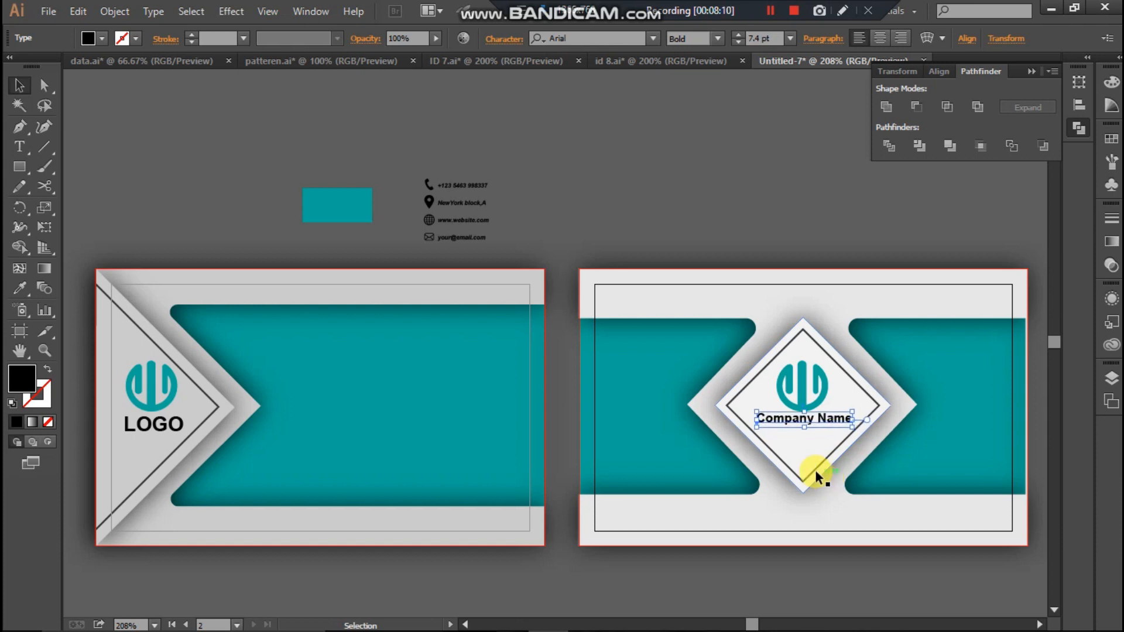
- Duplicate the Company Name text directly below itself and replace the copy's wording with "tagline"
left_click_drag(802, 428, 803, 440)
left_click(20, 151)
left_click(812, 434)
key("ctrl+a")
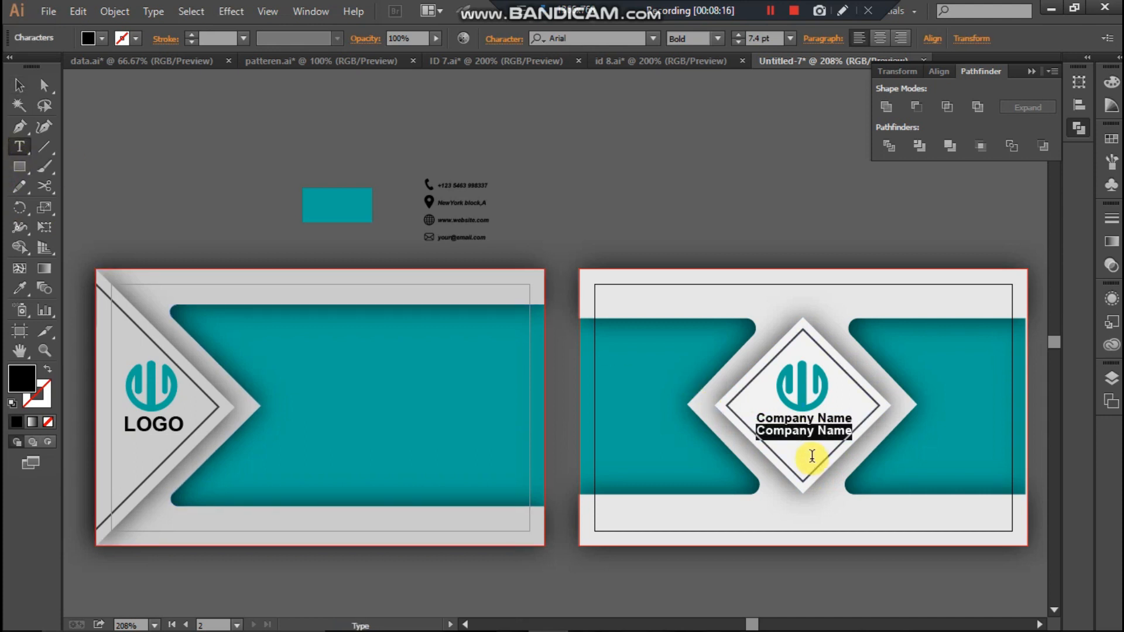
key("BackSpace")
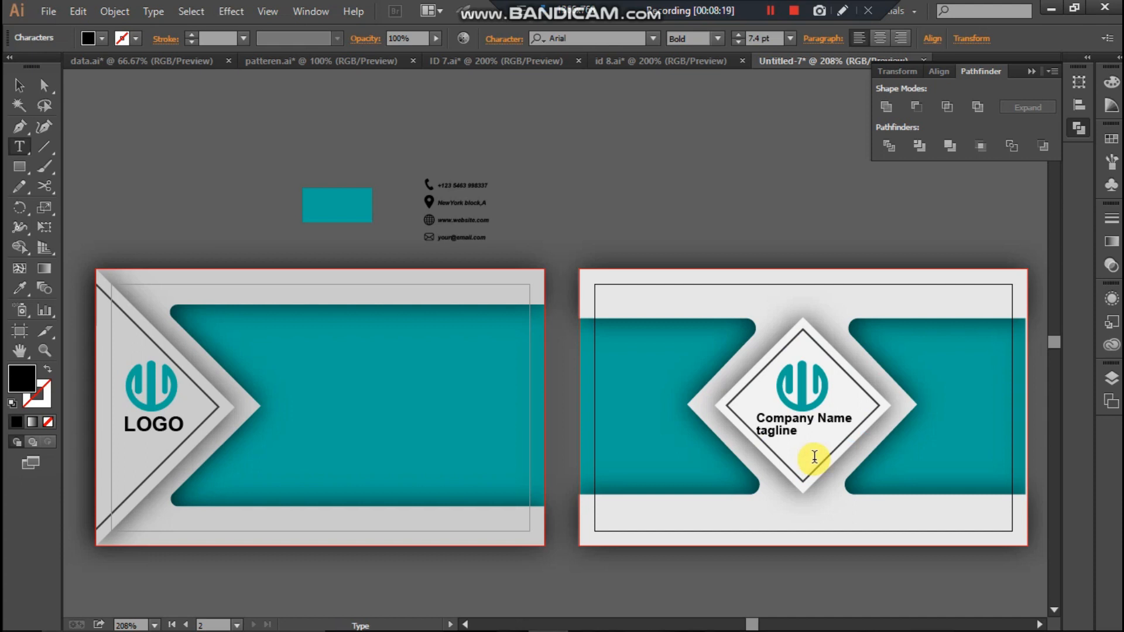
left_click(20, 84)
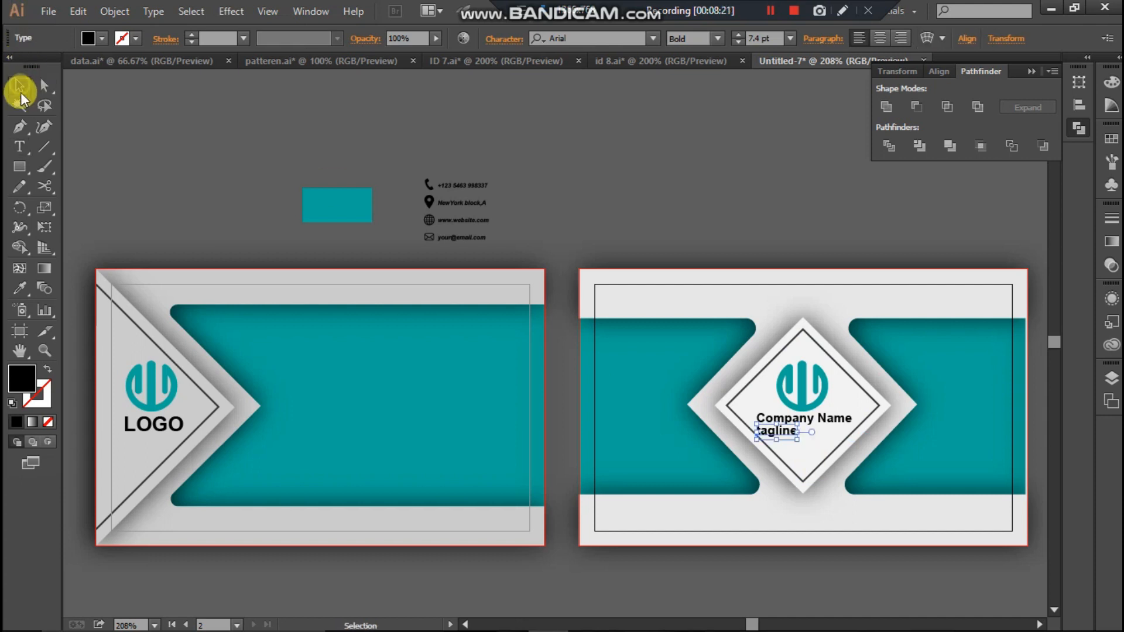
- Reduce the tagline to about 5.56 pt with wider letter spacing, keep it in Arial Bold, and center it under the company name
left_click(654, 38)
left_click(729, 86)
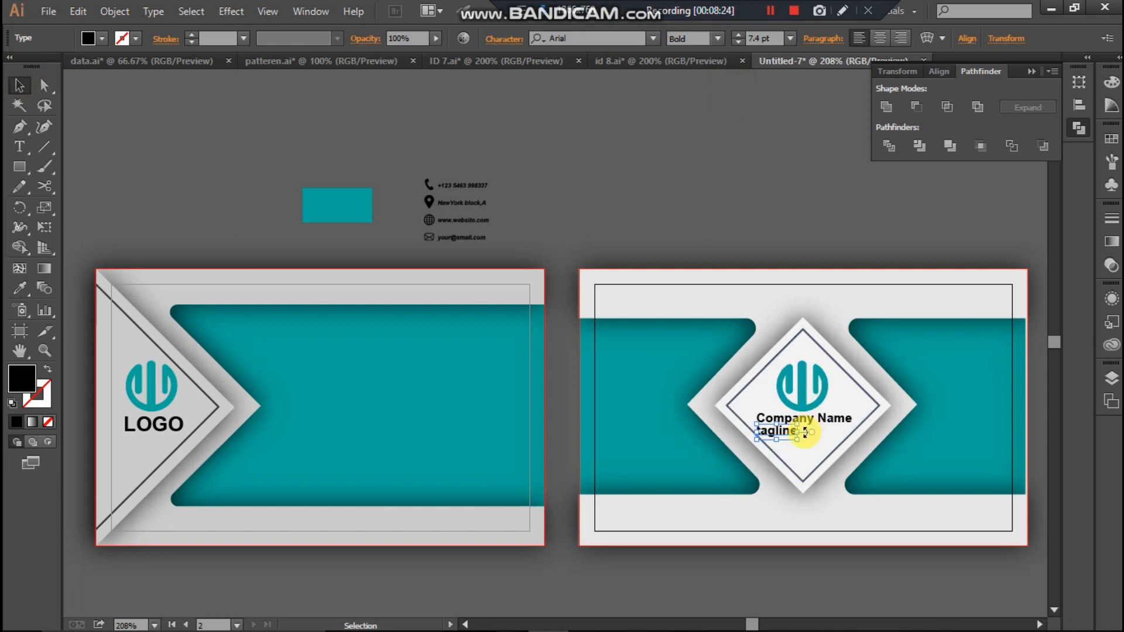
left_click_drag(783, 431, 814, 438)
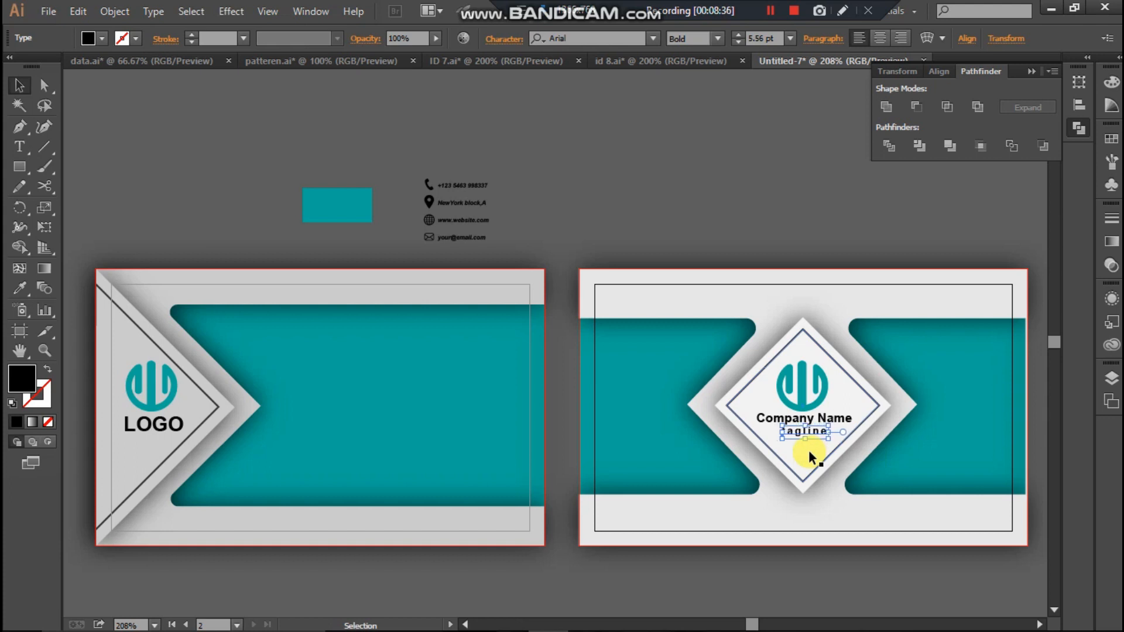
left_click(776, 571)
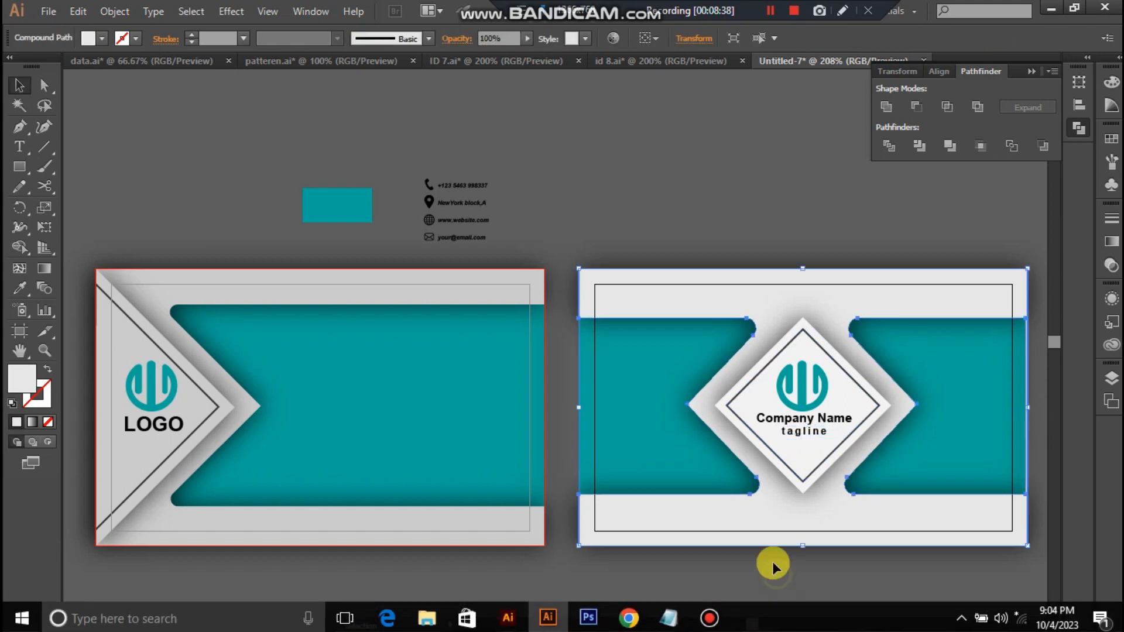
left_click(601, 228)
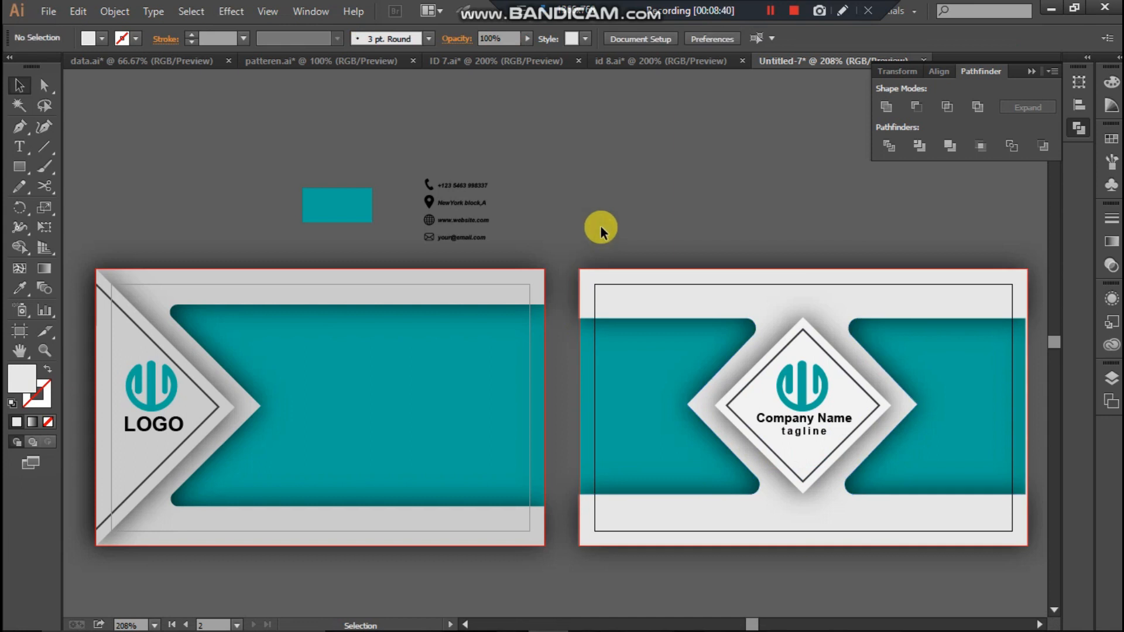
- Shift the contact details group above the front card slightly up and right, and fill it with light gray
left_click_drag(435, 161, 480, 243)
mouse_move(458, 203)
left_mouse_down()
mouse_move(440, 345)
mouse_move(466, 194)
left_mouse_up()
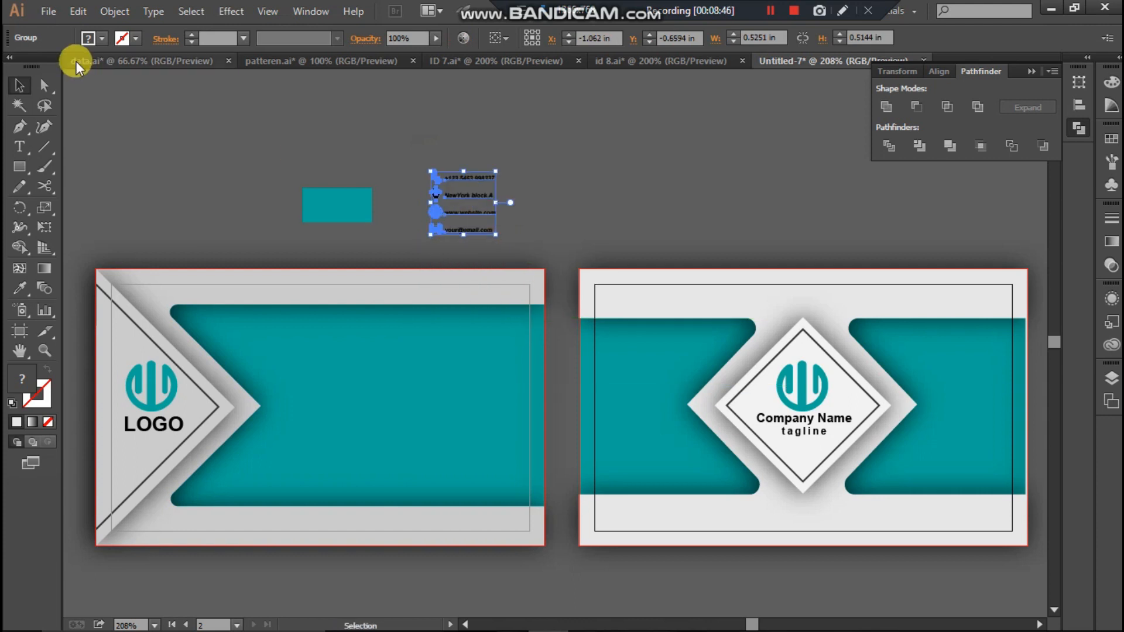
left_click(101, 40)
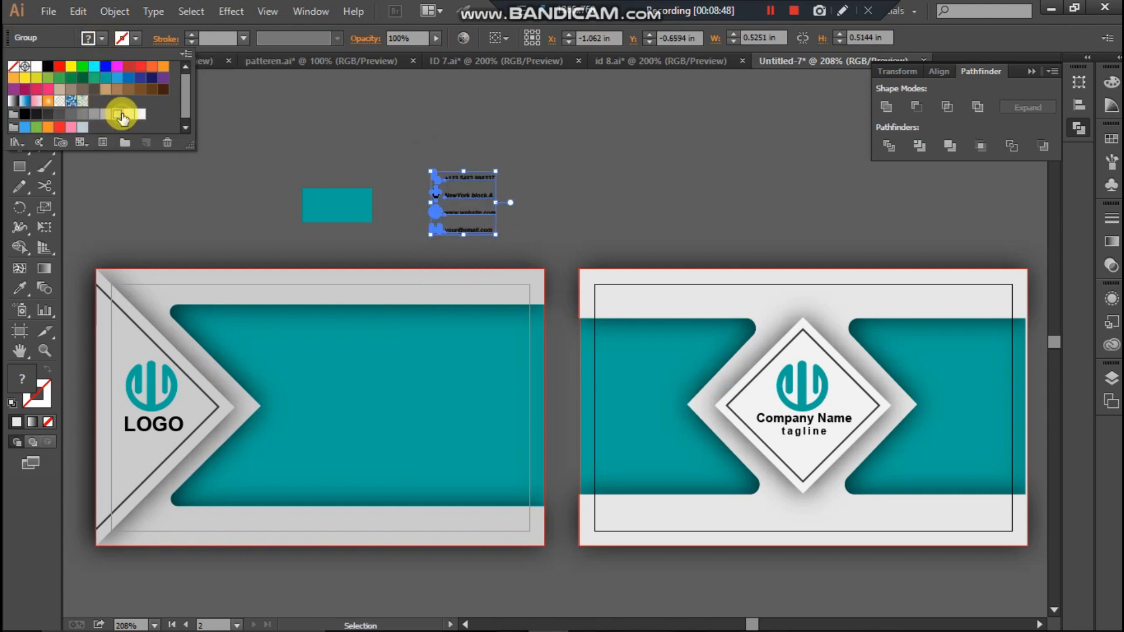
left_click(118, 114)
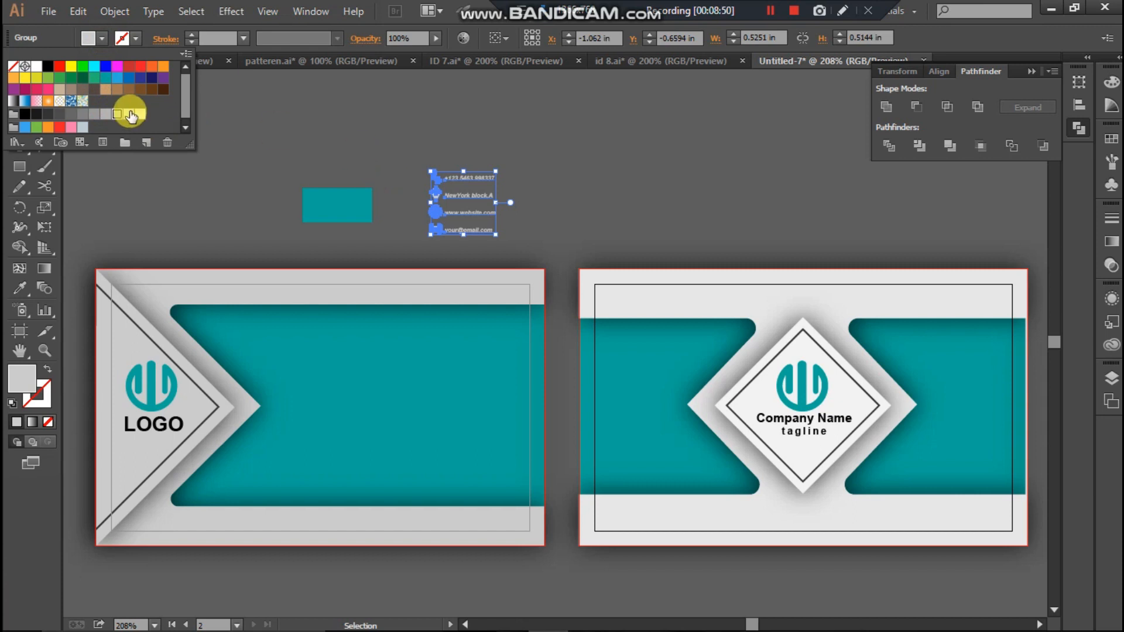
- Fill the contact details group with a lighter gray and place it on the front card's teal band, in front of all artwork
left_click(128, 114)
left_click(435, 208)
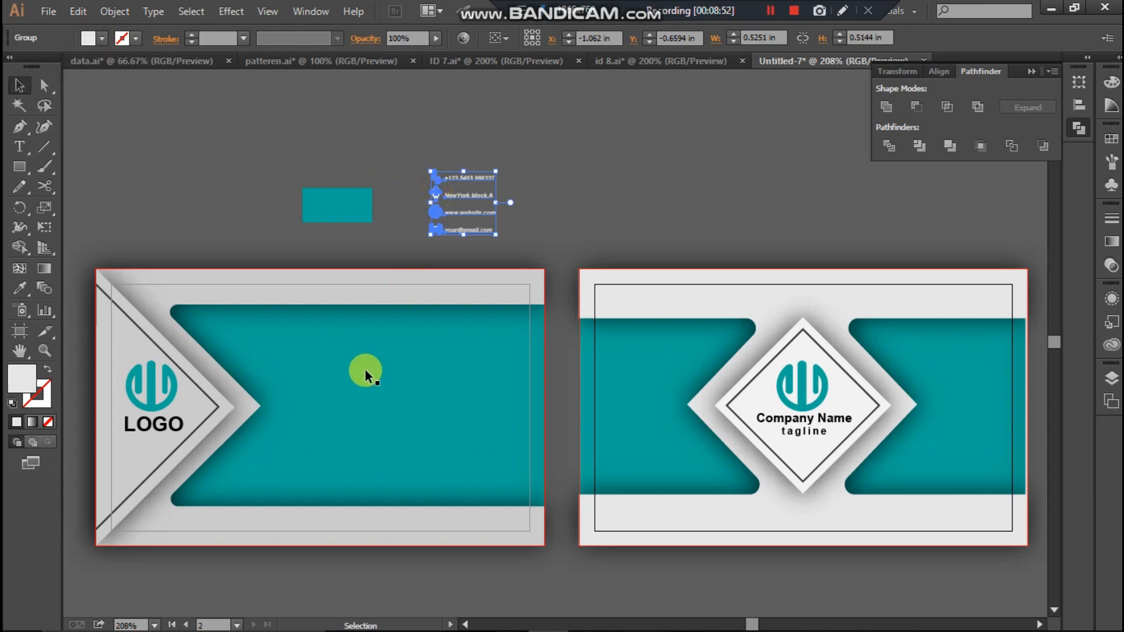
left_click_drag(434, 218, 352, 404)
right_click(352, 404)
mouse_move(440, 540)
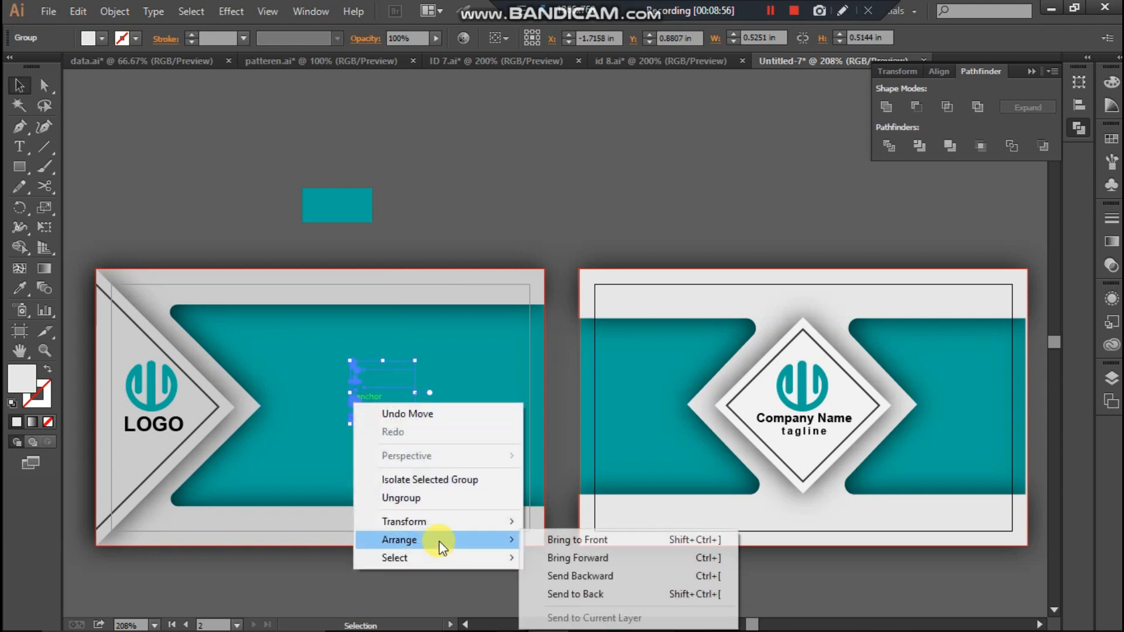
left_click(524, 539)
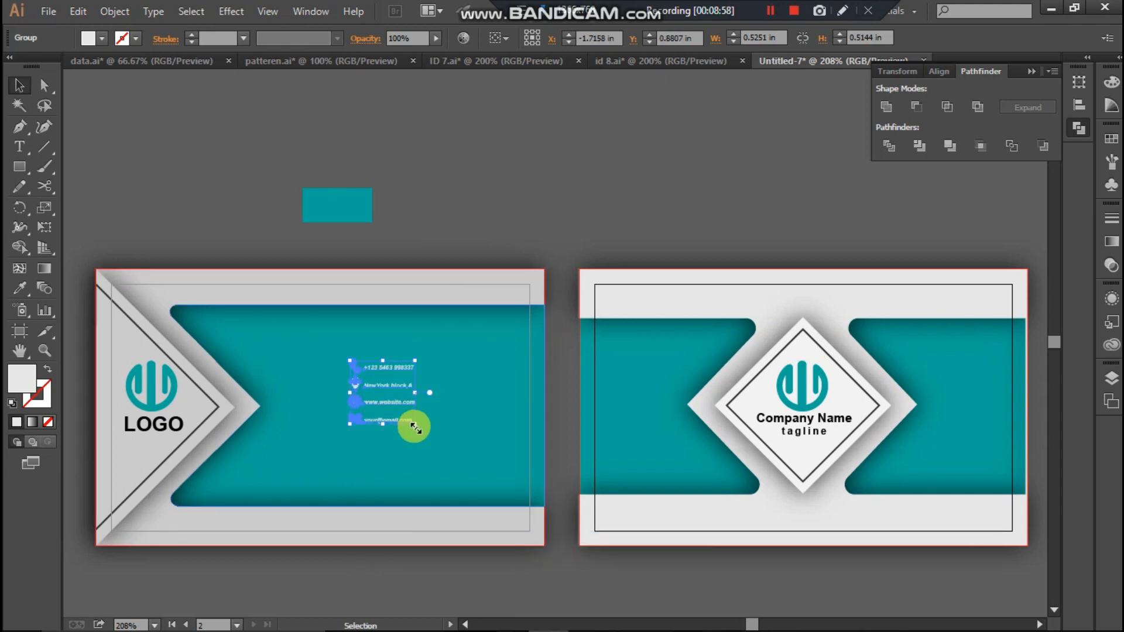
- Enlarge the contact details group to about 0.81 by 0.79 in and move it to the lower right area of the teal band
left_click_drag(414, 427, 432, 451)
left_click_drag(350, 391, 374, 423)
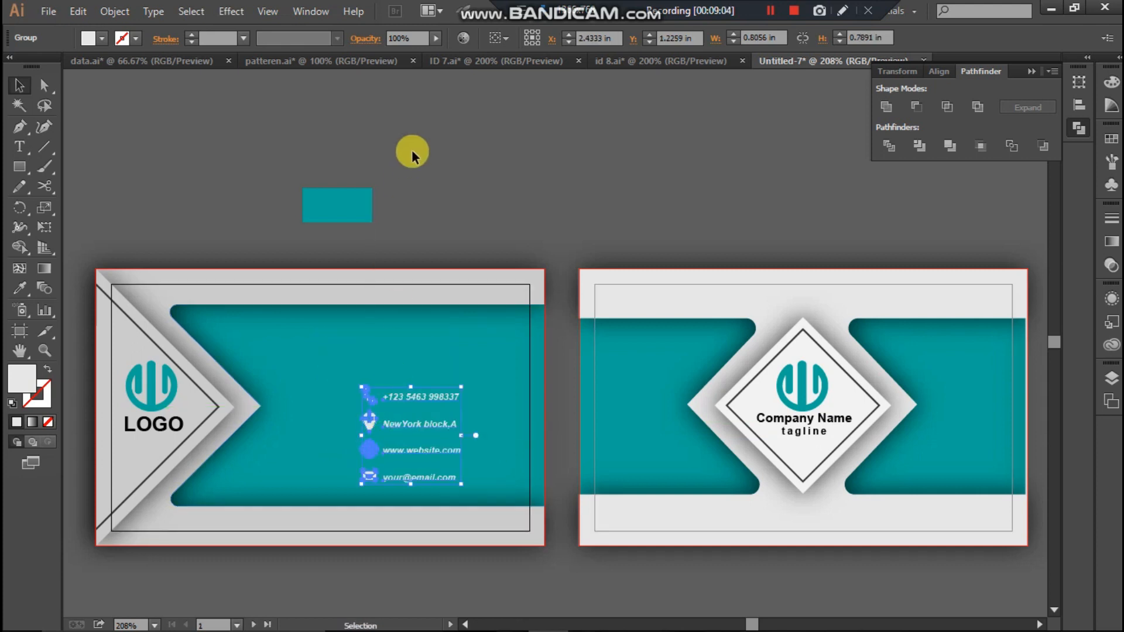
left_click(391, 194)
left_click(33, 144)
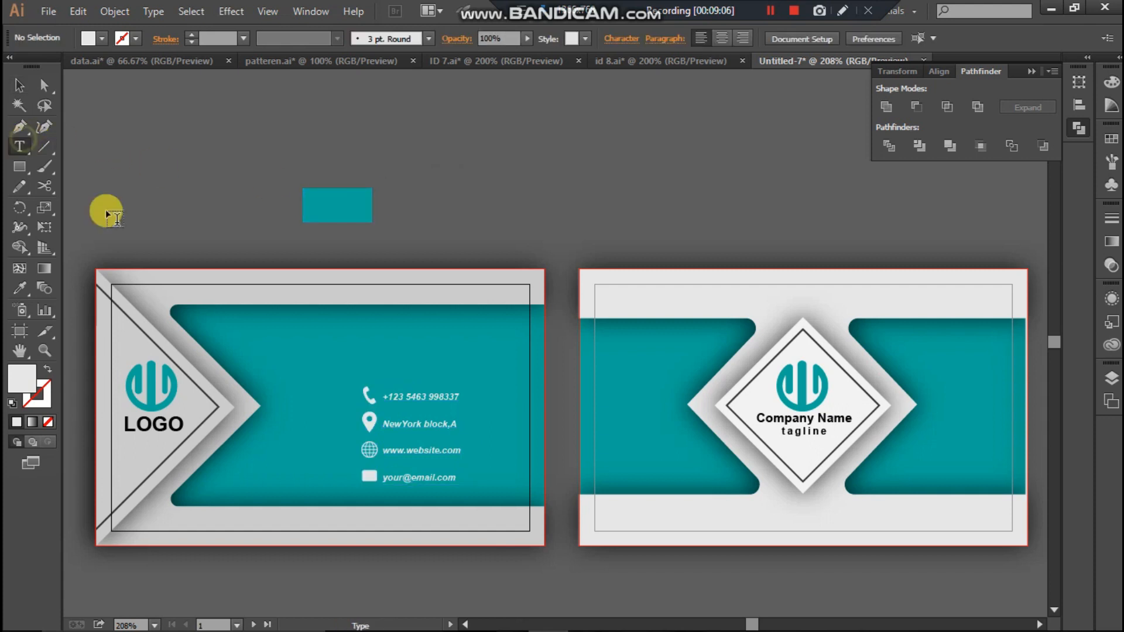
left_click(316, 321)
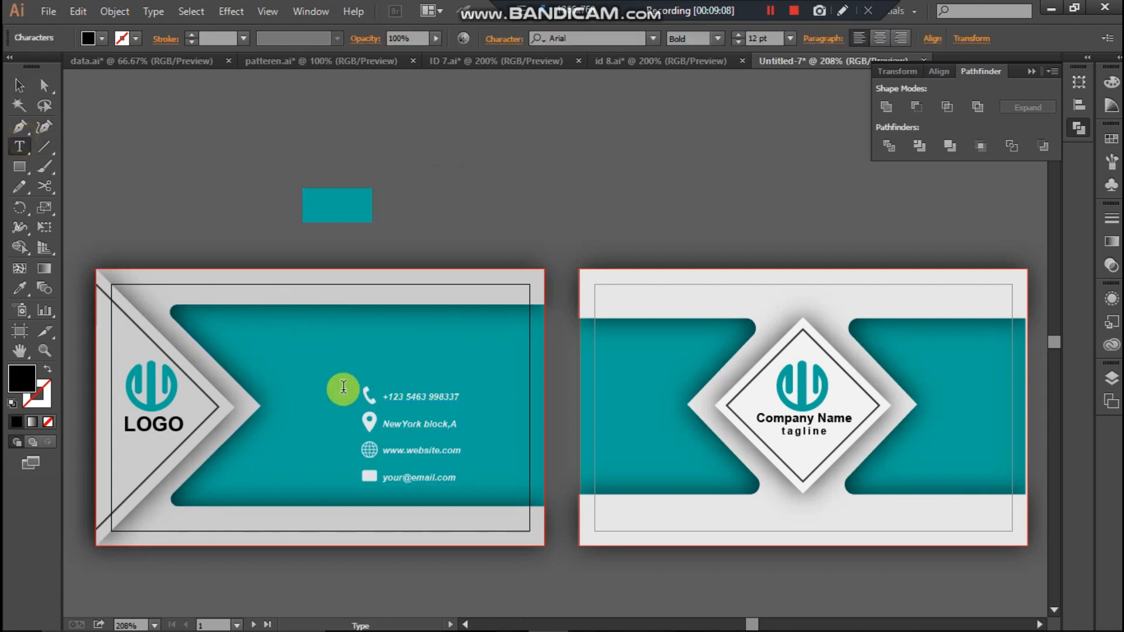
type("MS")
left_click(20, 88)
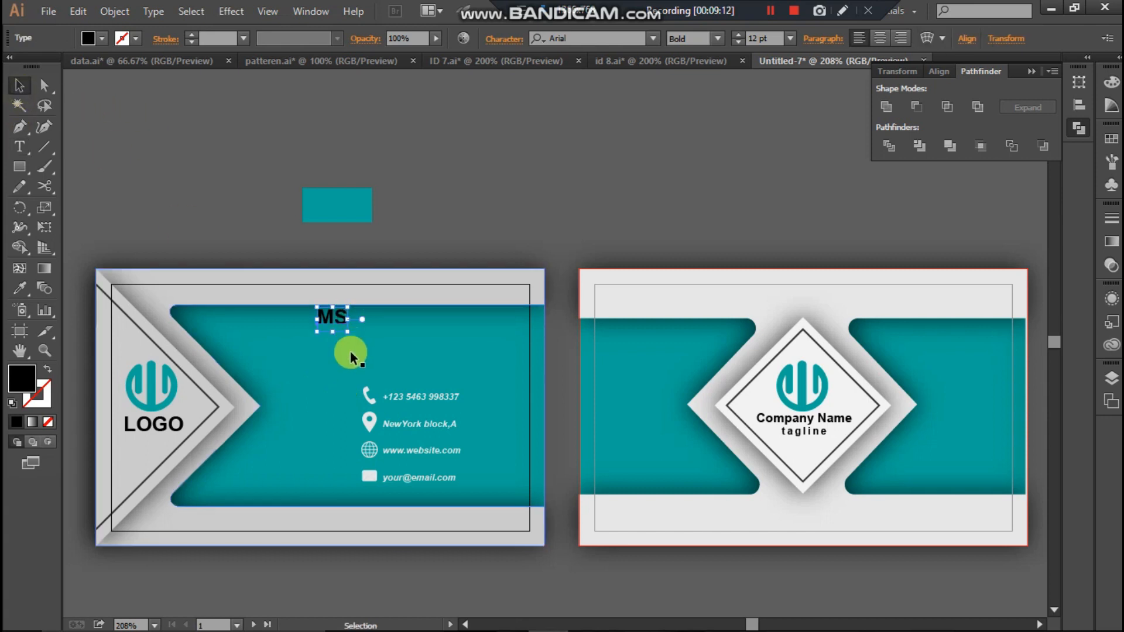
left_click_drag(349, 332, 373, 358)
left_click(654, 37)
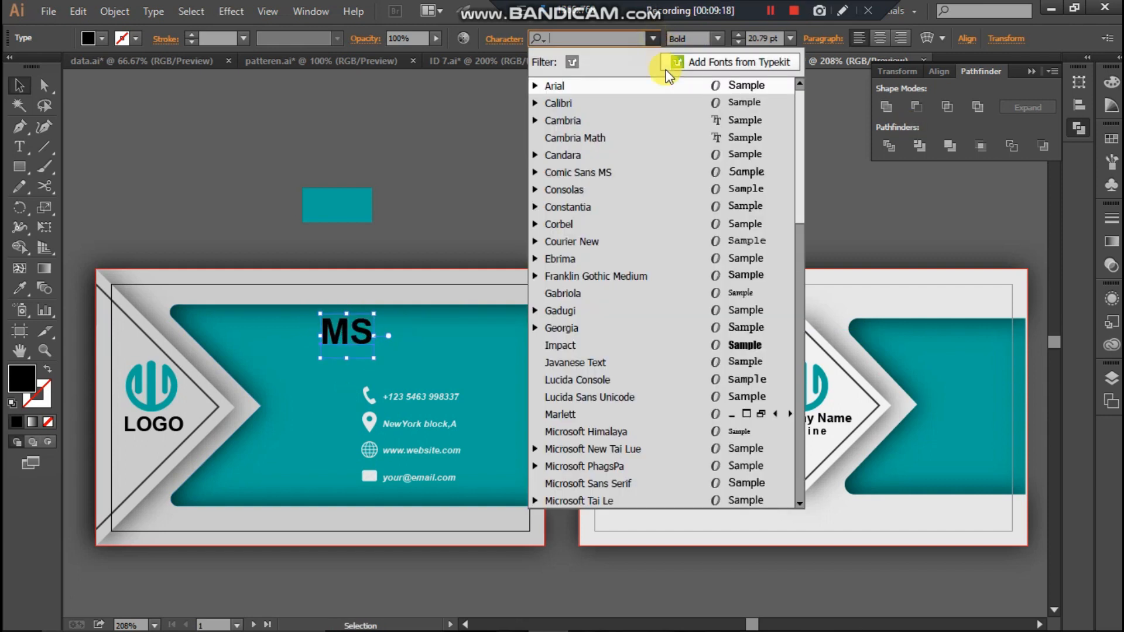
left_click(551, 88)
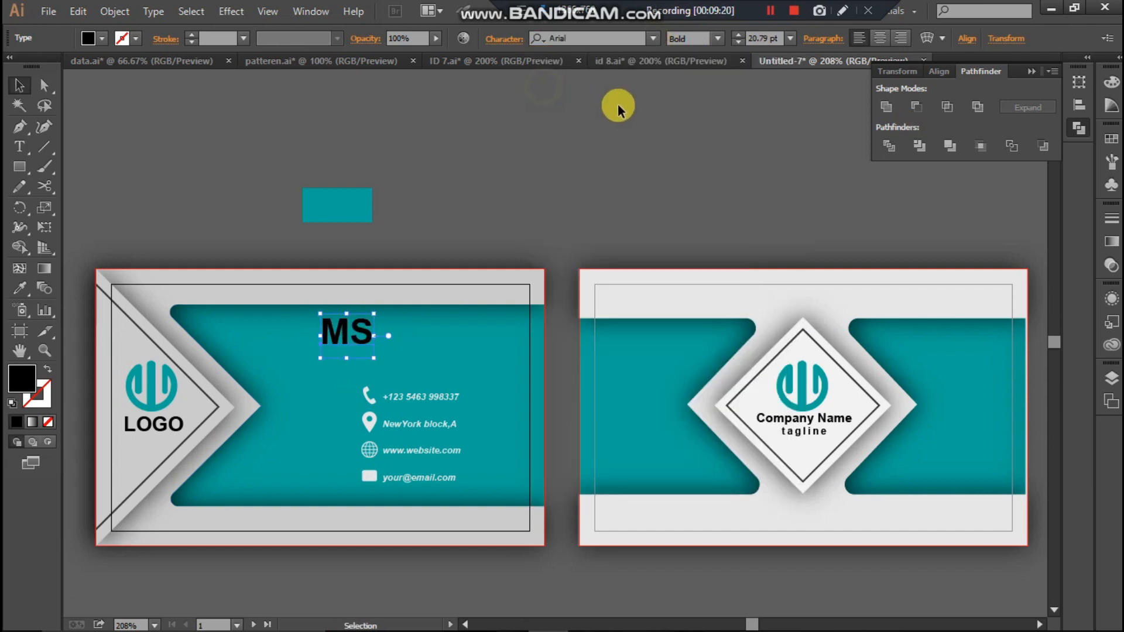
left_click(654, 39)
left_click(534, 88)
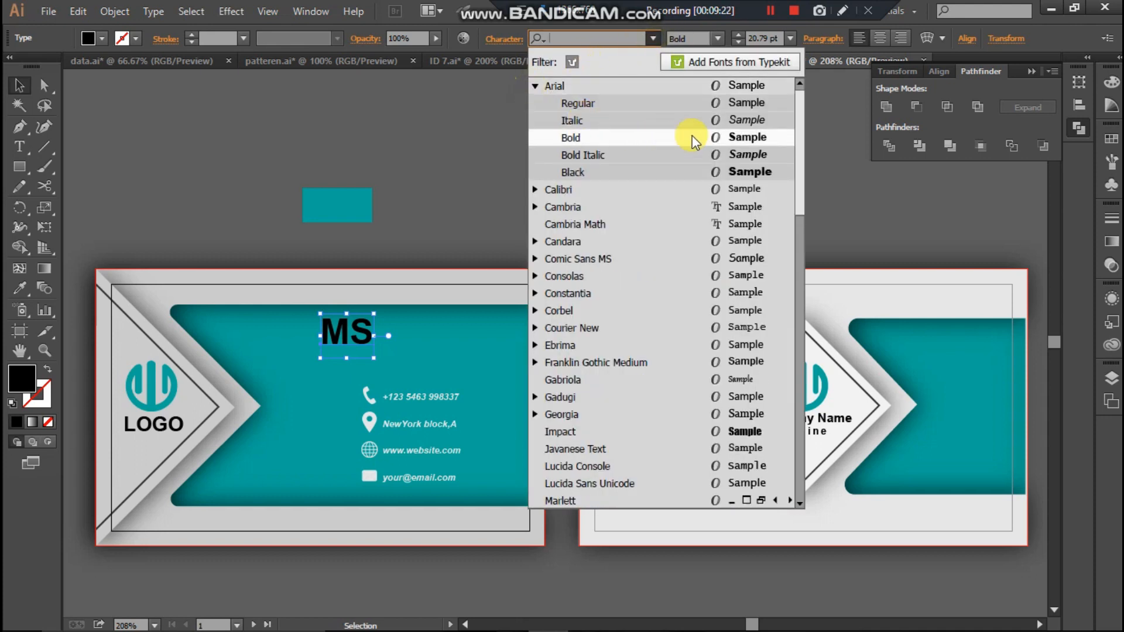
left_click(715, 168)
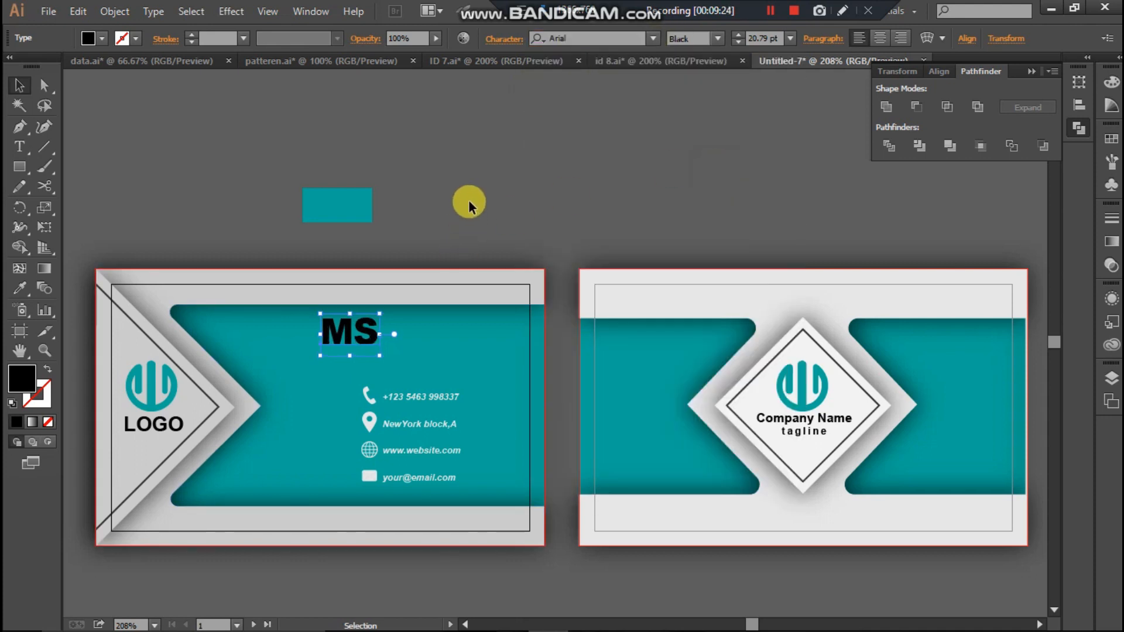
key("Delete")
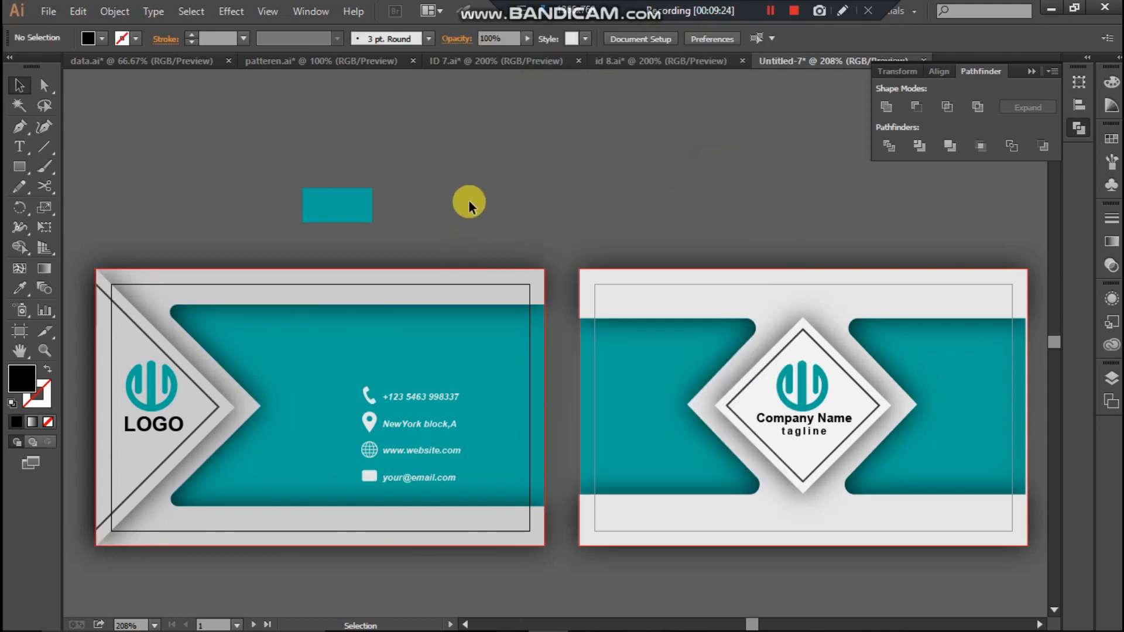
- Copy the cardholder's name, its underline and the Company Manager title from the ID 7.ai document into the Untitled-7 document
left_click(486, 62)
left_click(348, 358)
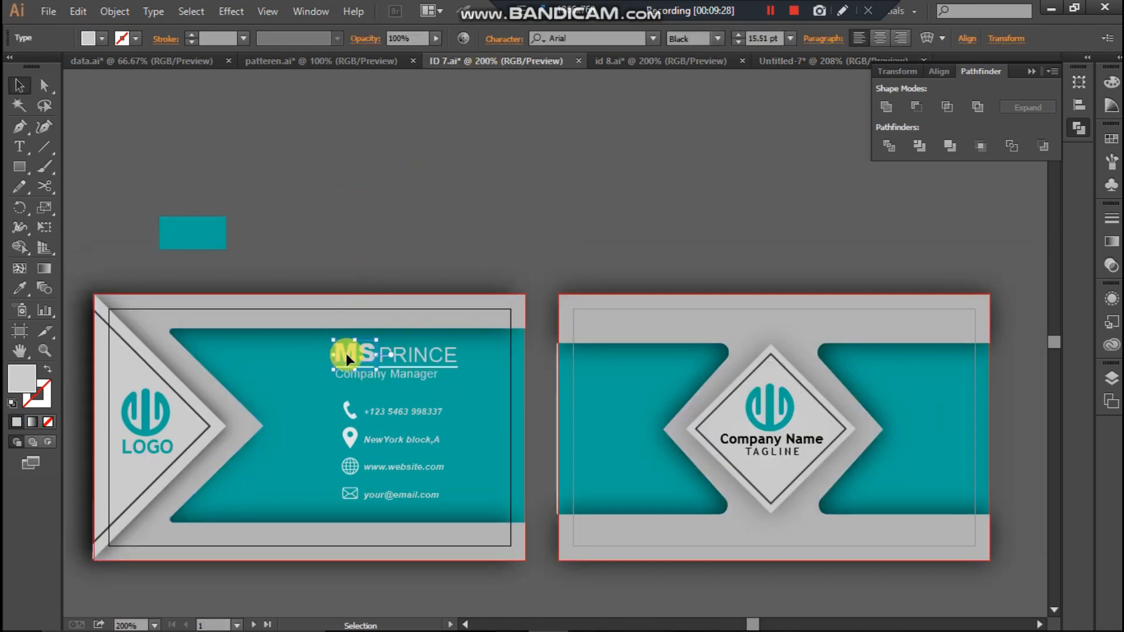
left_click(411, 362, "shift")
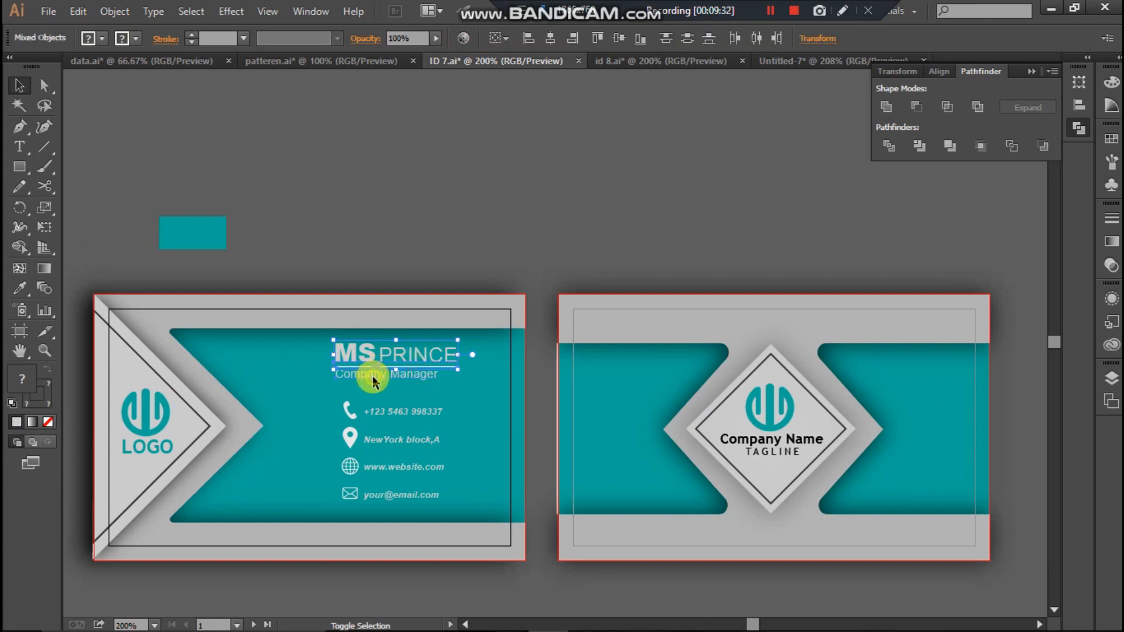
left_click(372, 375, "shift")
left_click_drag(425, 361, 821, 61)
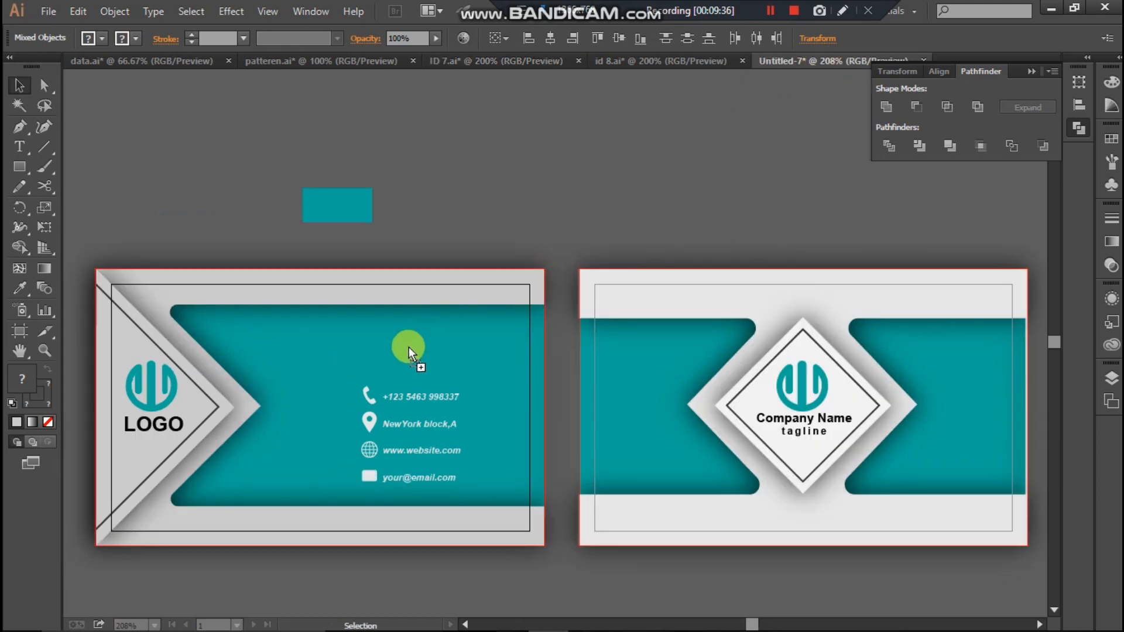
- Position the name and title block above the contact details on the front card, nudging it slightly right and down
left_click_drag(388, 339, 430, 332)
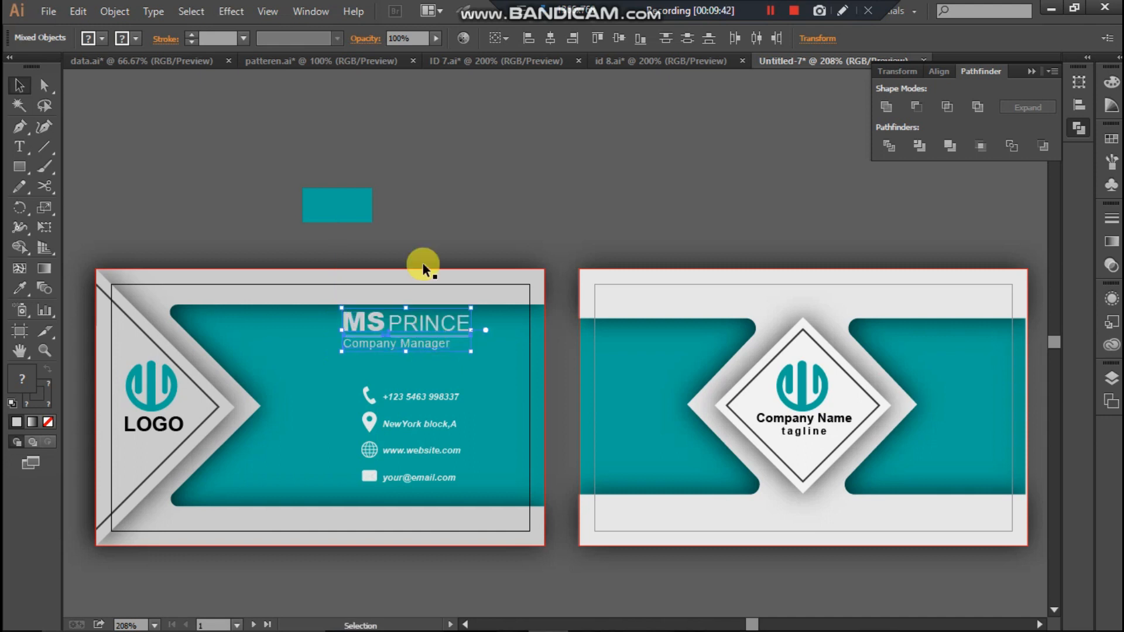
key("Right")
key("Down")
key("Right")
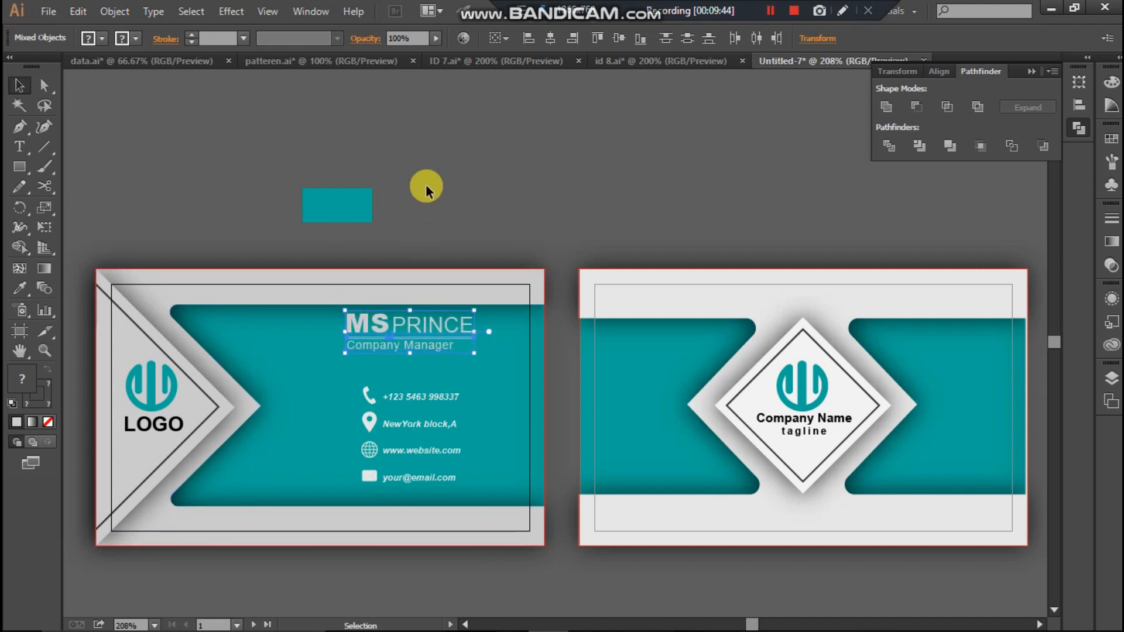
left_click(426, 184)
- Delete the spare teal rectangle above the front card
left_click_drag(289, 150, 384, 205)
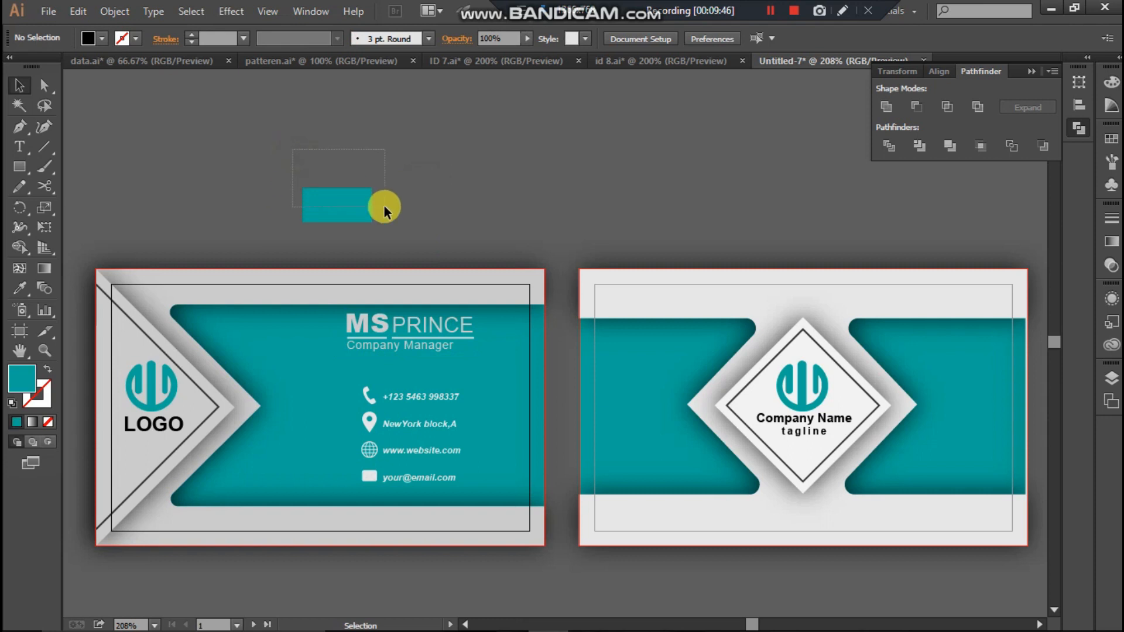
key("Delete")
- Fill the back card's outer frame shape with the same light gray as the front card
scroll(384, 206, "down", 2)
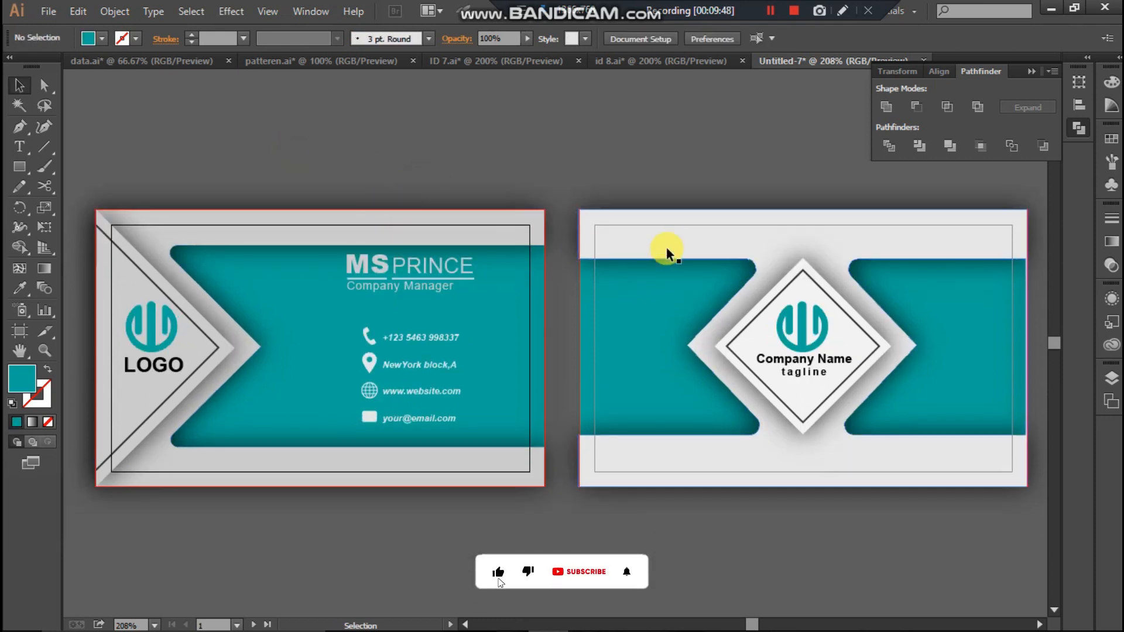
left_click(667, 226)
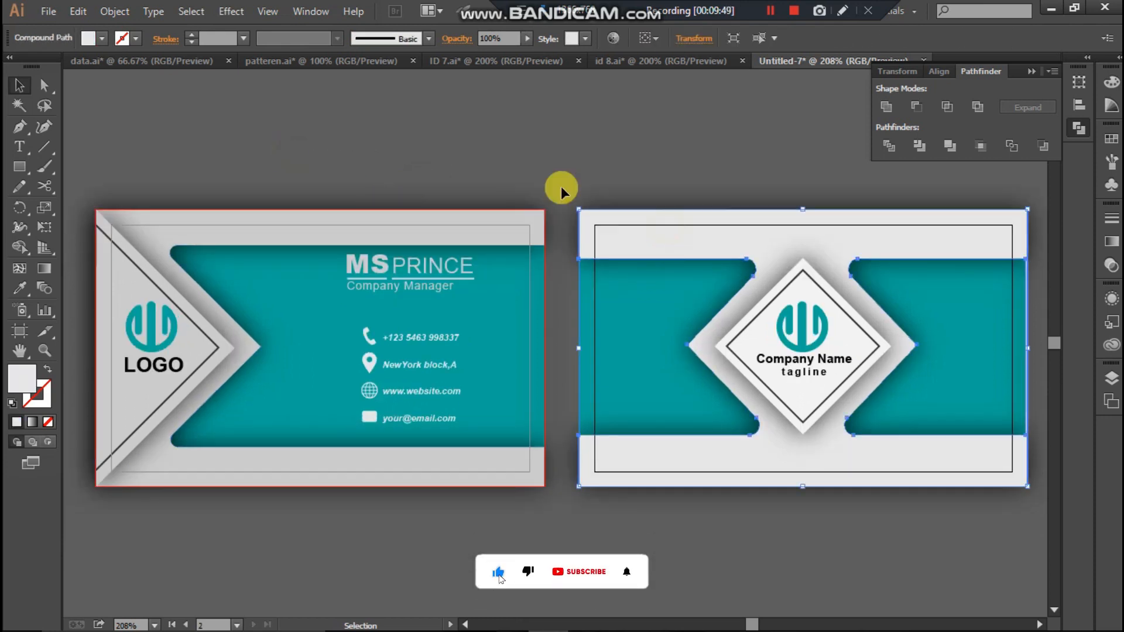
left_click(97, 38)
left_click(117, 114)
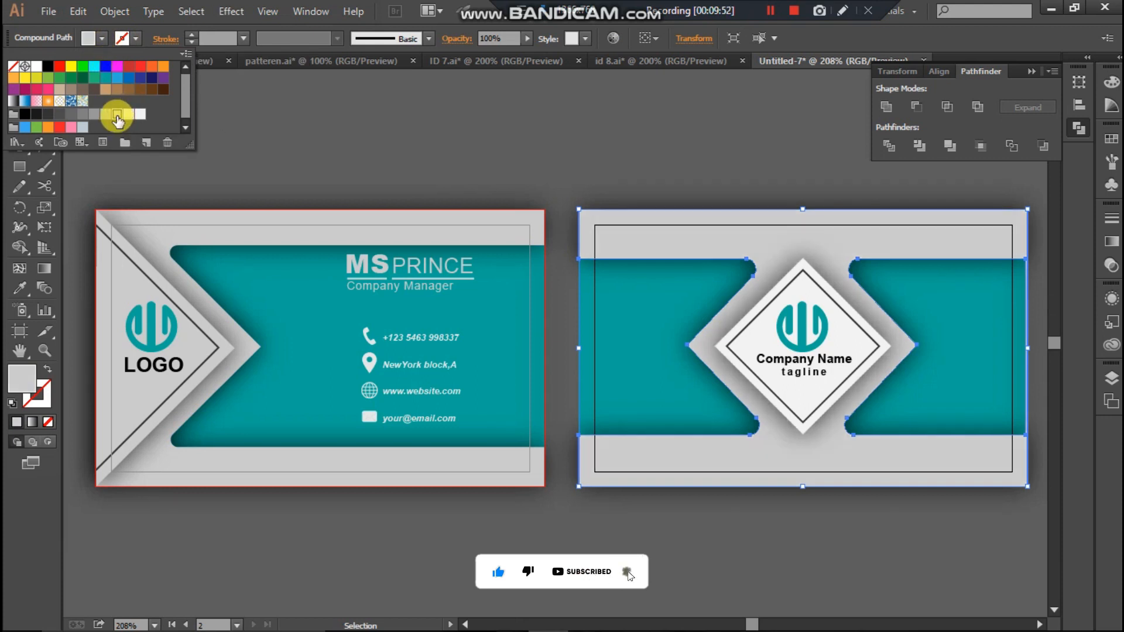
left_click(394, 151)
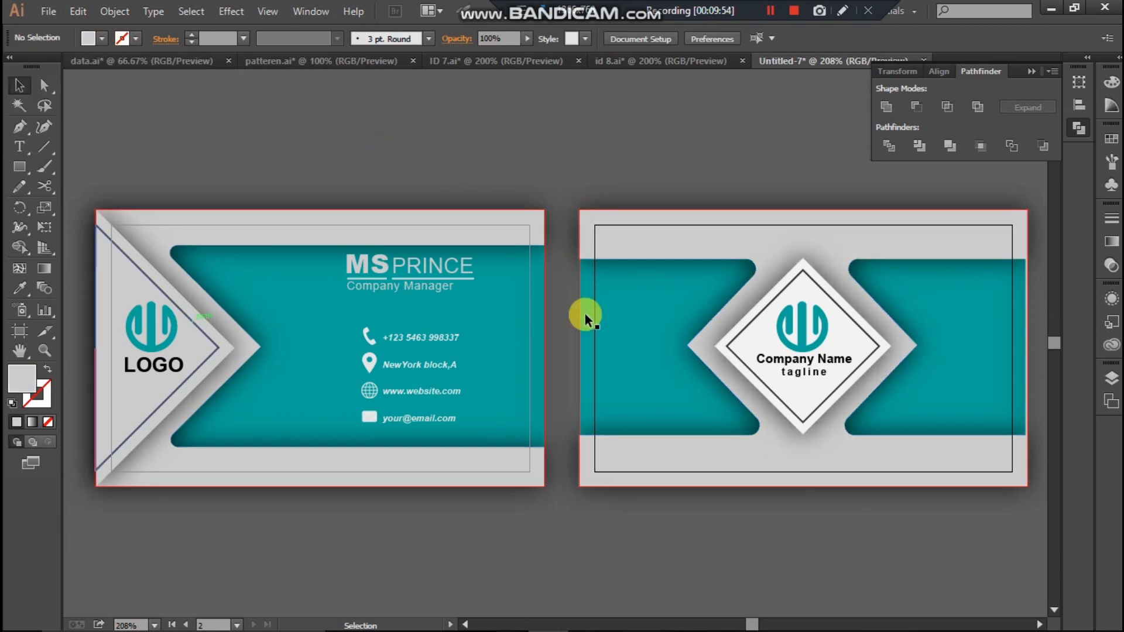
- Select the near-white diamond on the back card and open its fill swatches
left_click(721, 349)
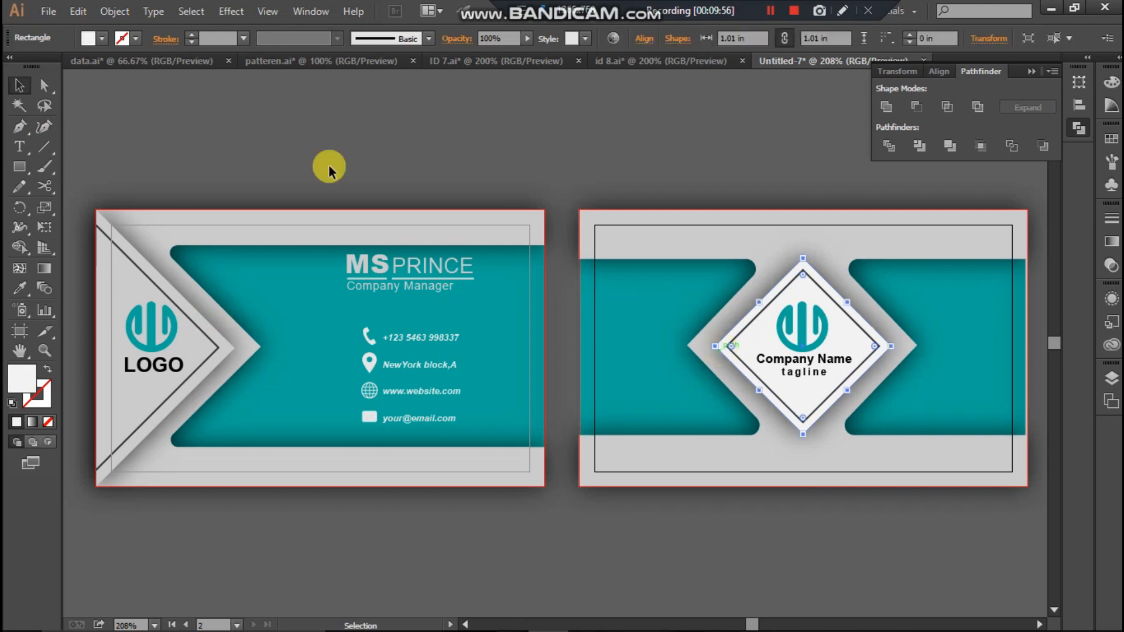
left_click(102, 39)
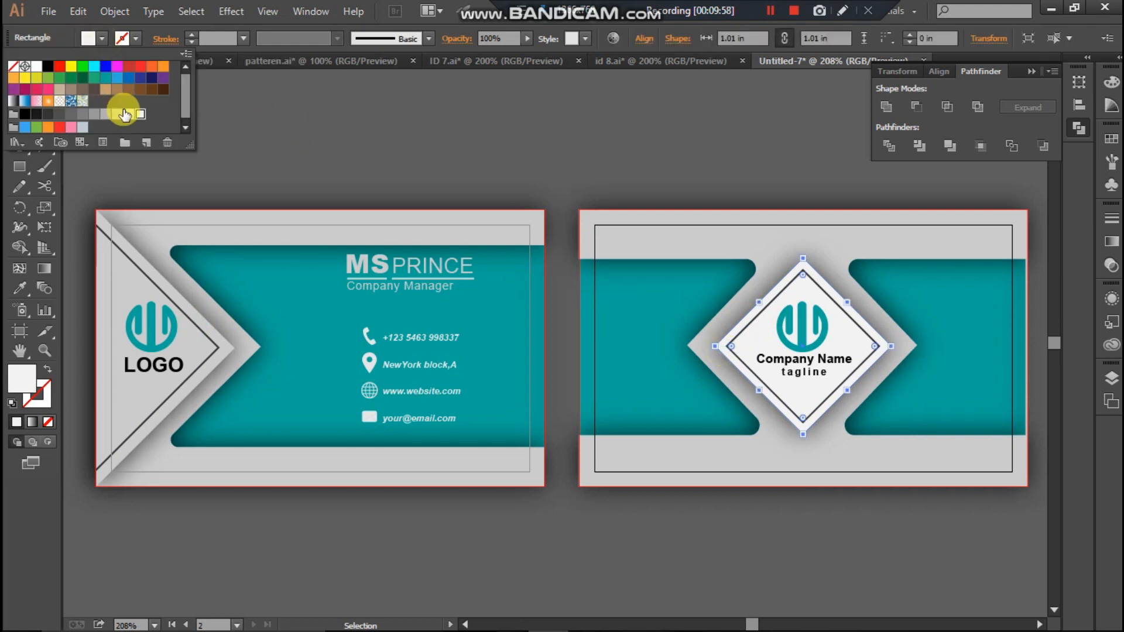